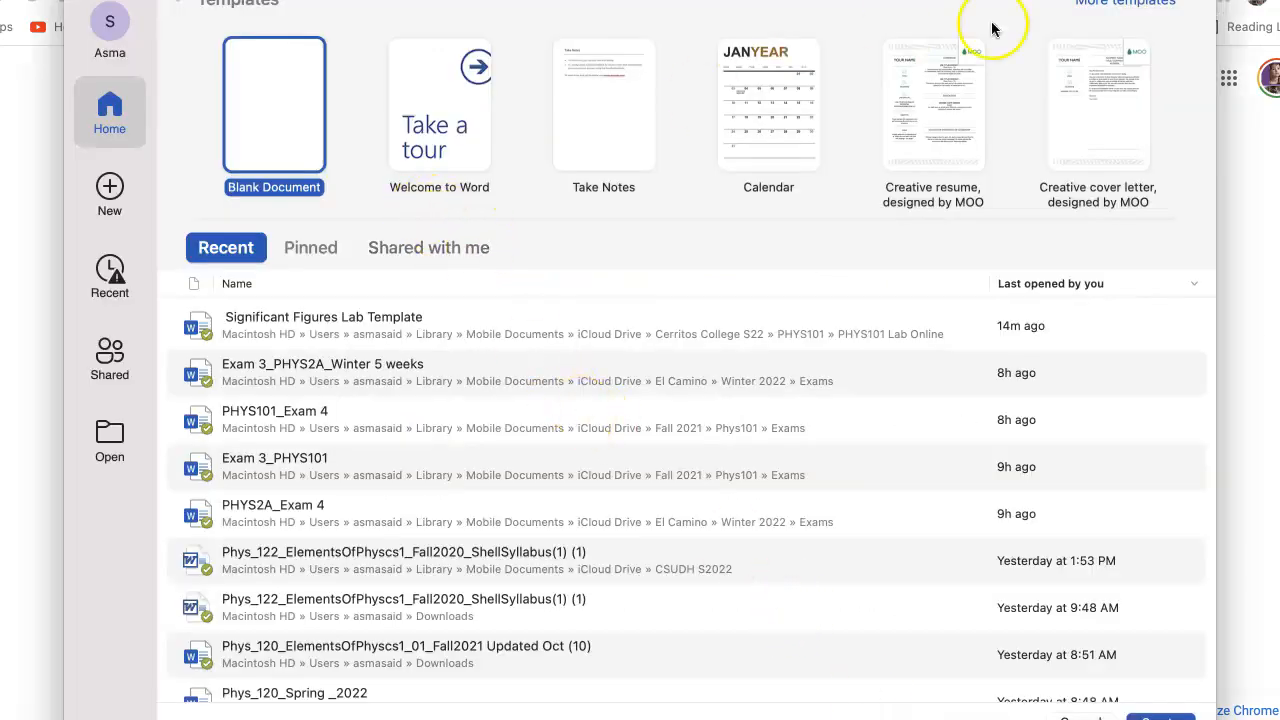
{"action": "left_click_drag", "start_coordinate": [435, 0], "coordinate": [643, 9]}
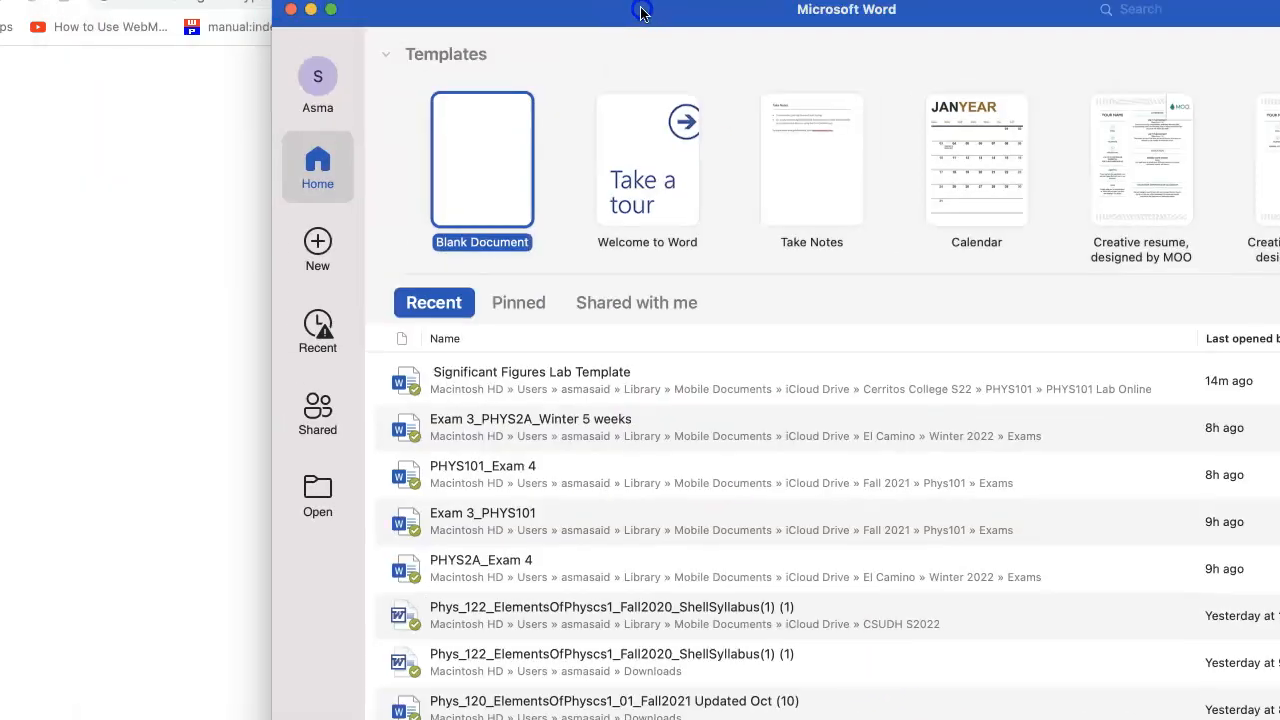
{"action": "left_click", "coordinate": [291, 11]}
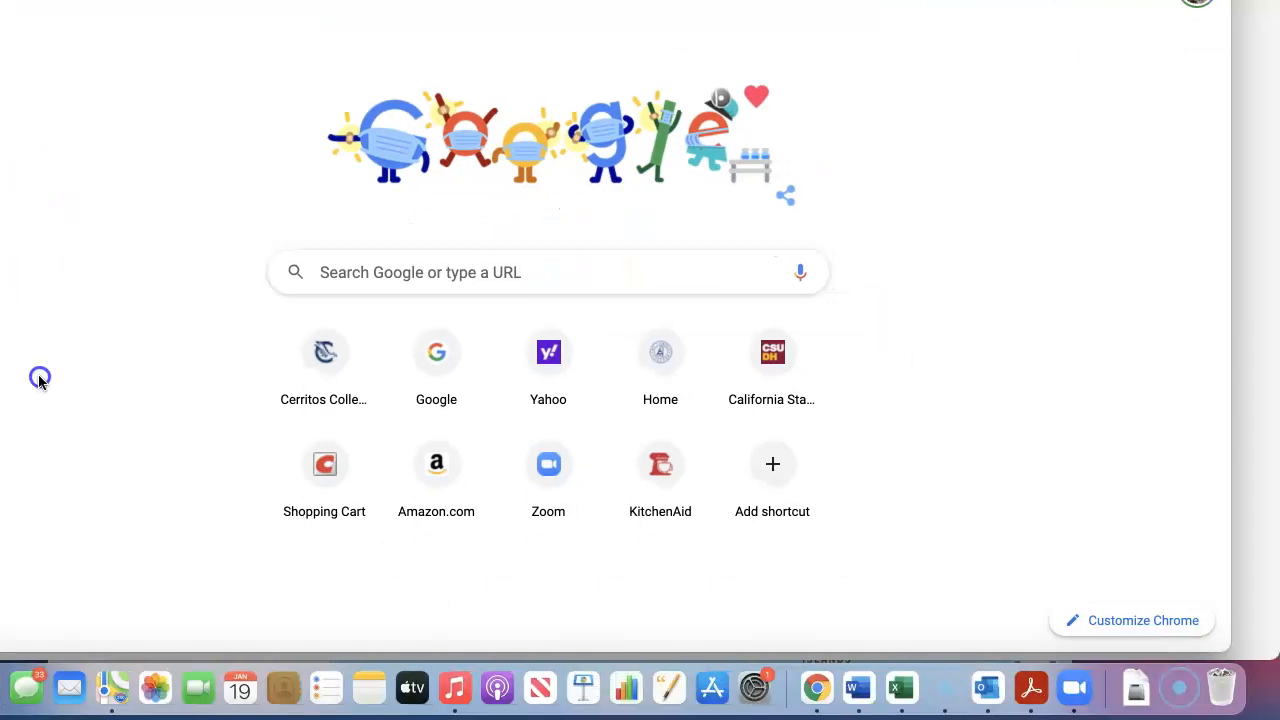
{"action": "left_click", "coordinate": [372, 0]}
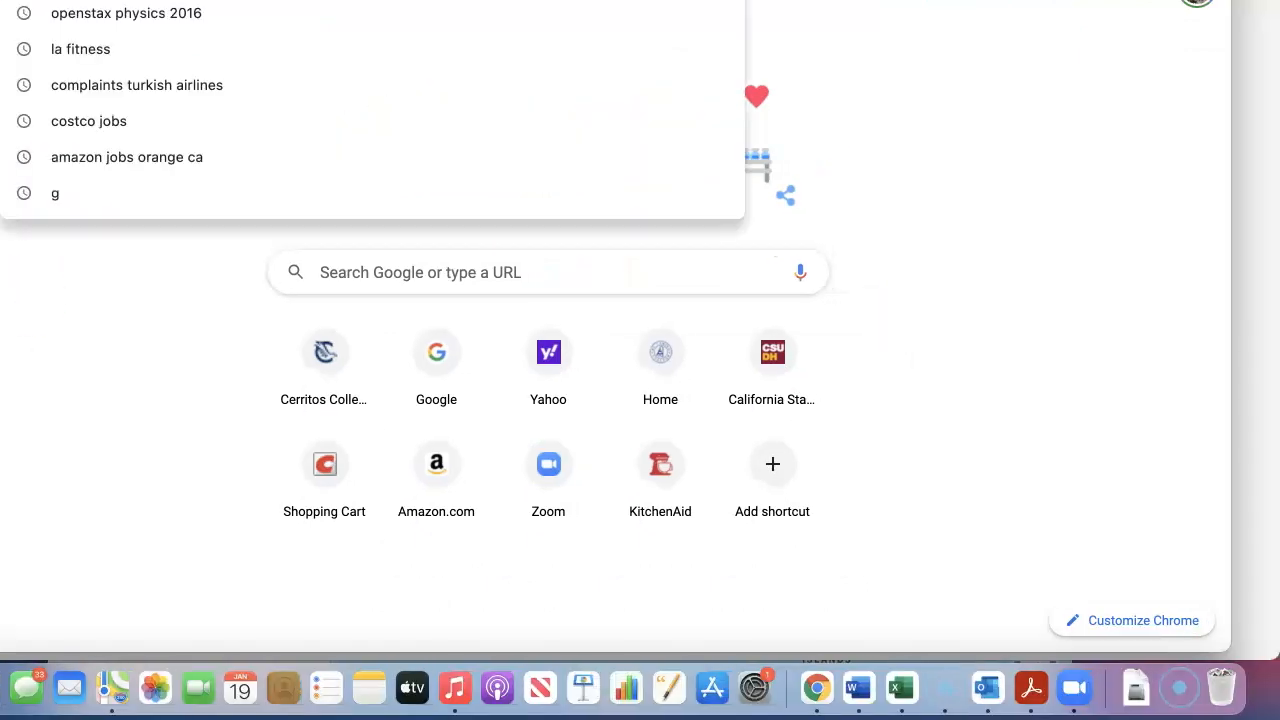
{"action": "type", "text": "ww"}
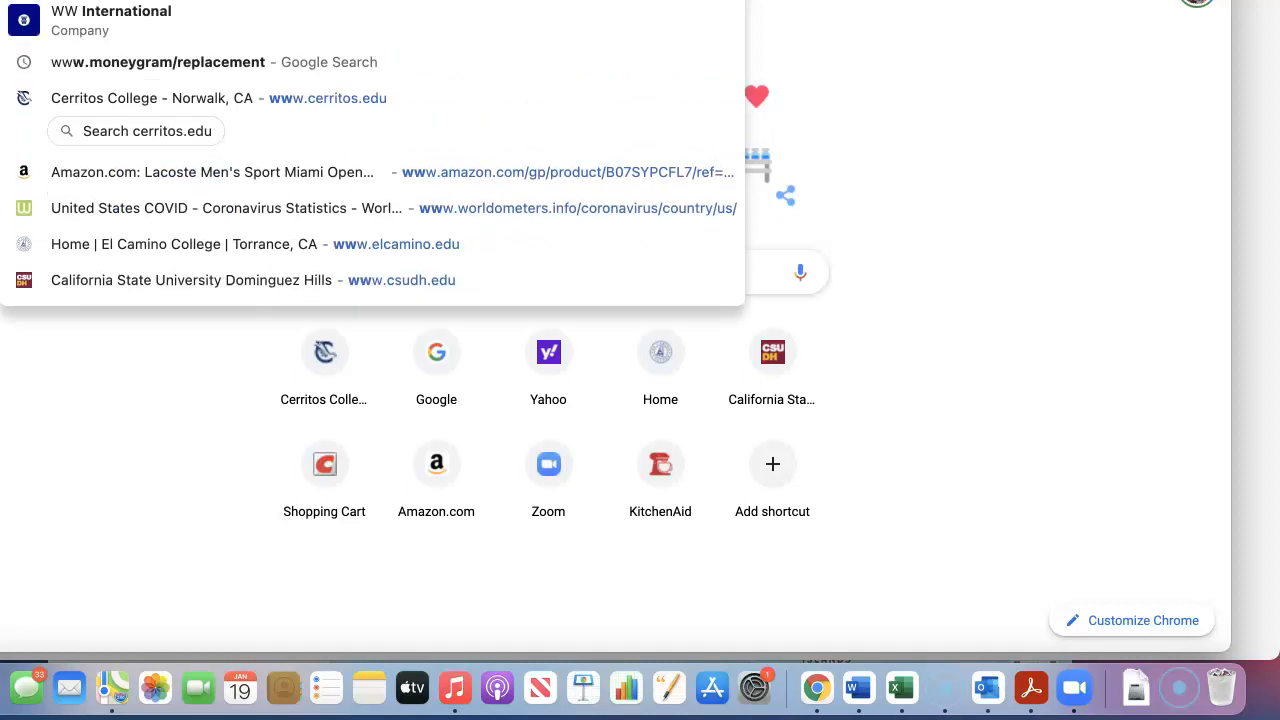
{"action": "type", "text": "w.ce"}
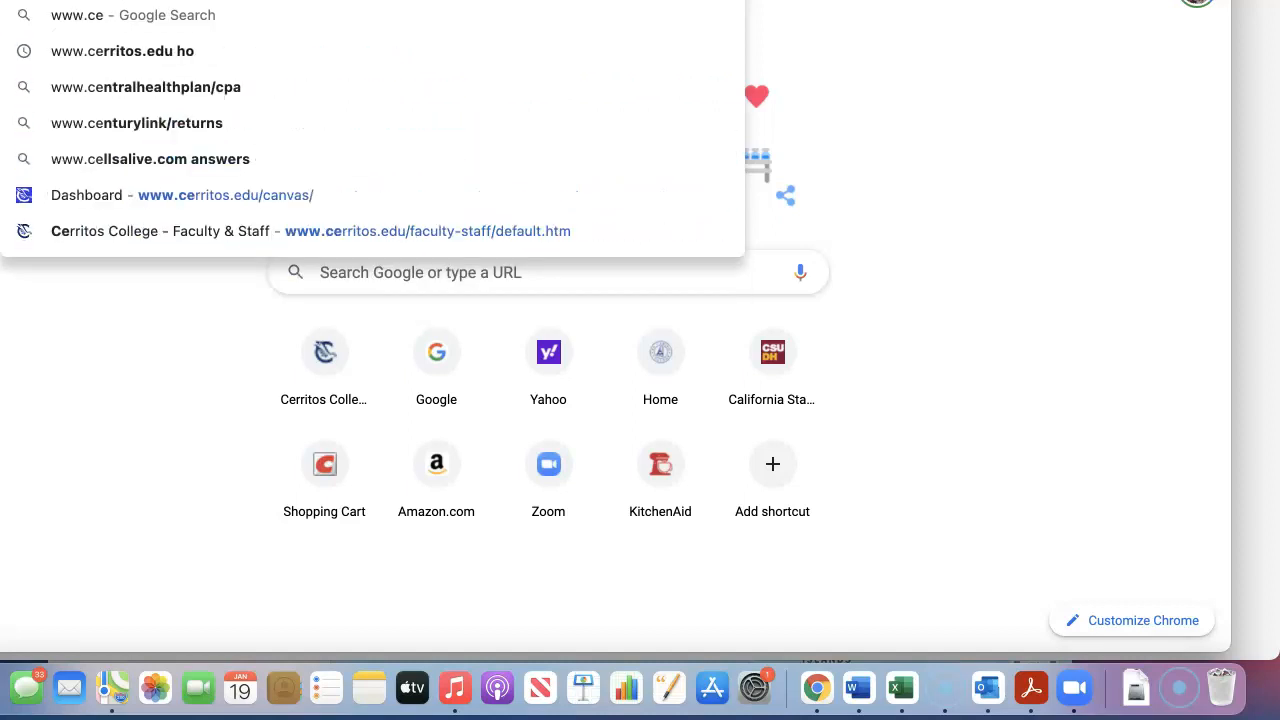
{"action": "key", "text": "Return"}
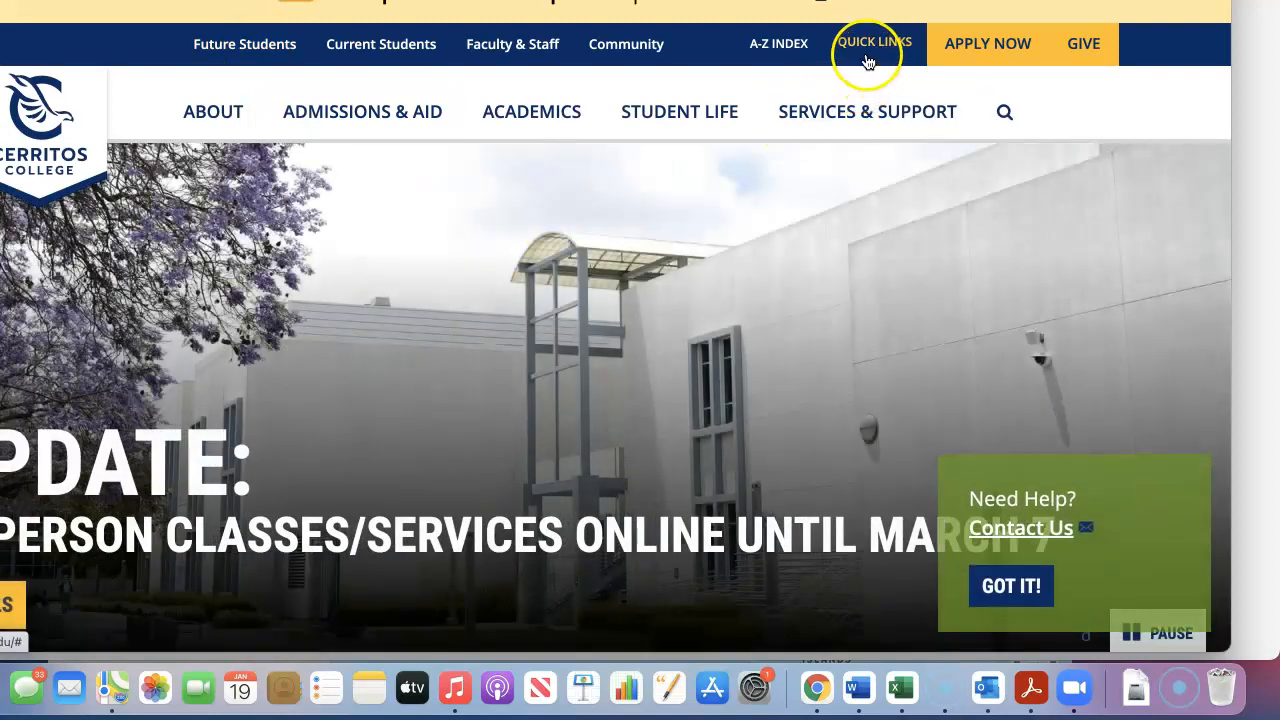
Go to Canvas through the college site's quick links and open the course PHYS101-Remote W 2:00 pm / Lab Online.
{"action": "left_click", "coordinate": [868, 62]}
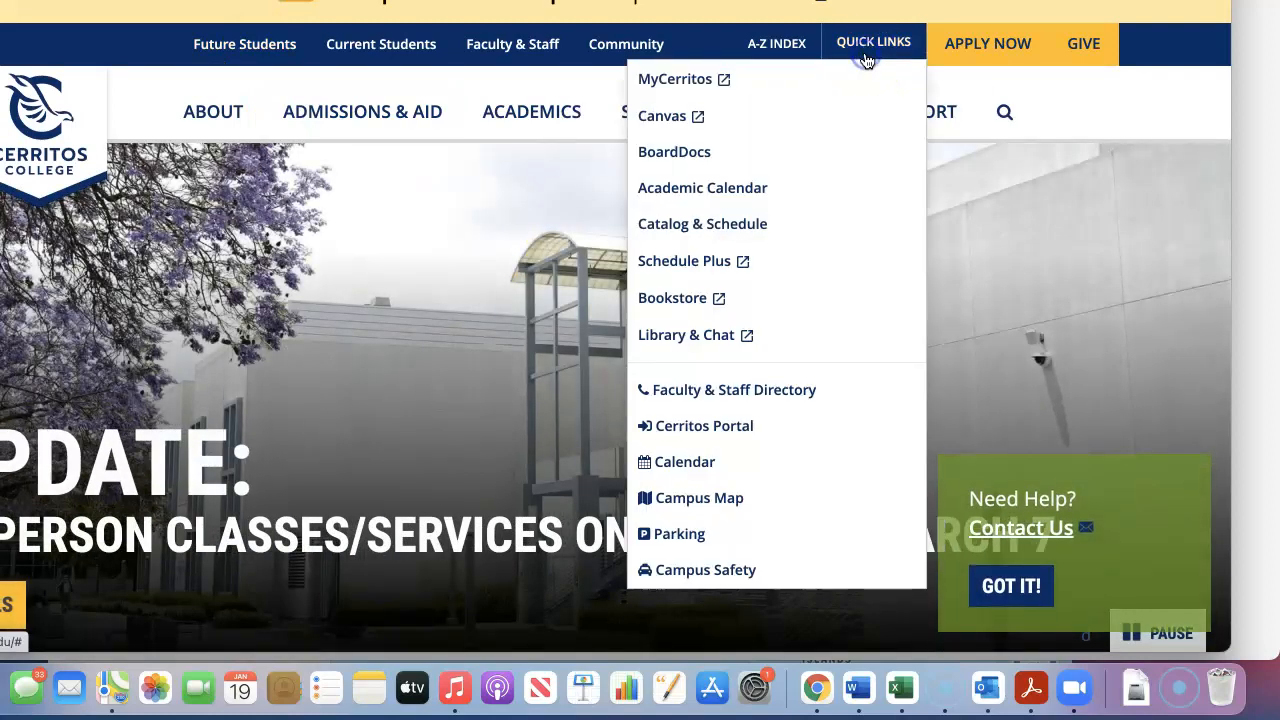
{"action": "left_click", "coordinate": [690, 122]}
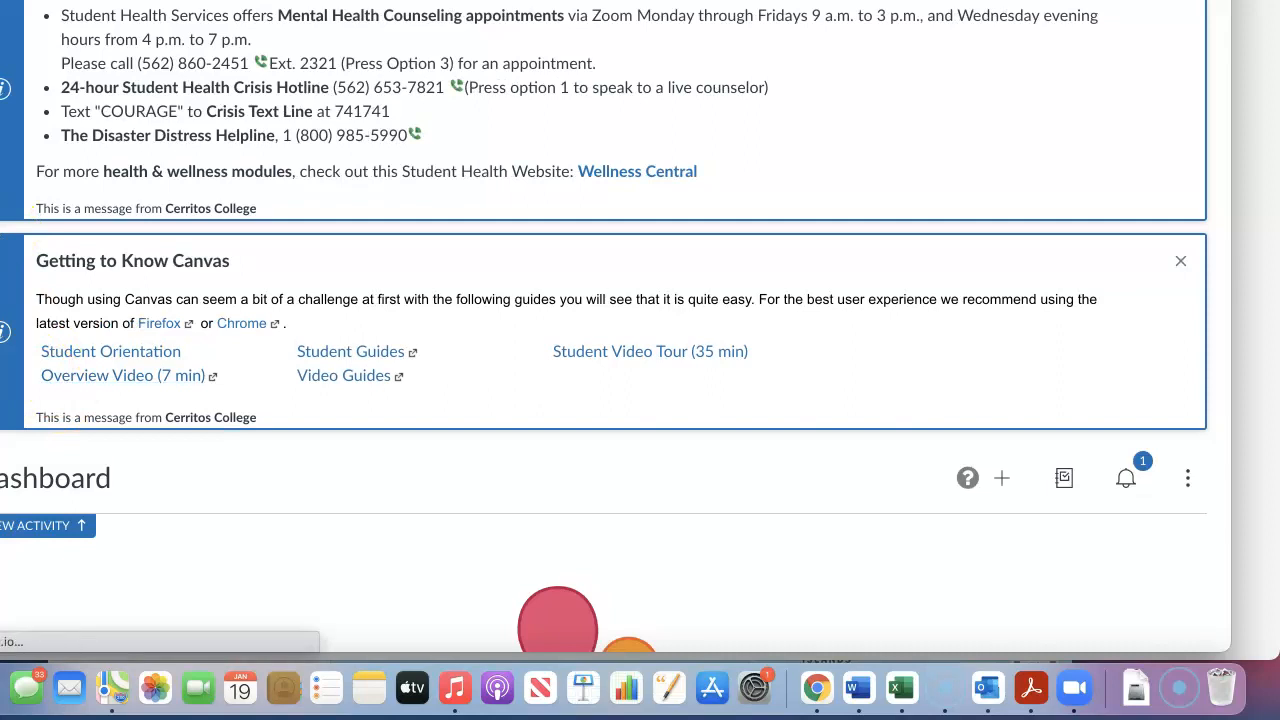
{"action": "left_click", "coordinate": [2, 290]}
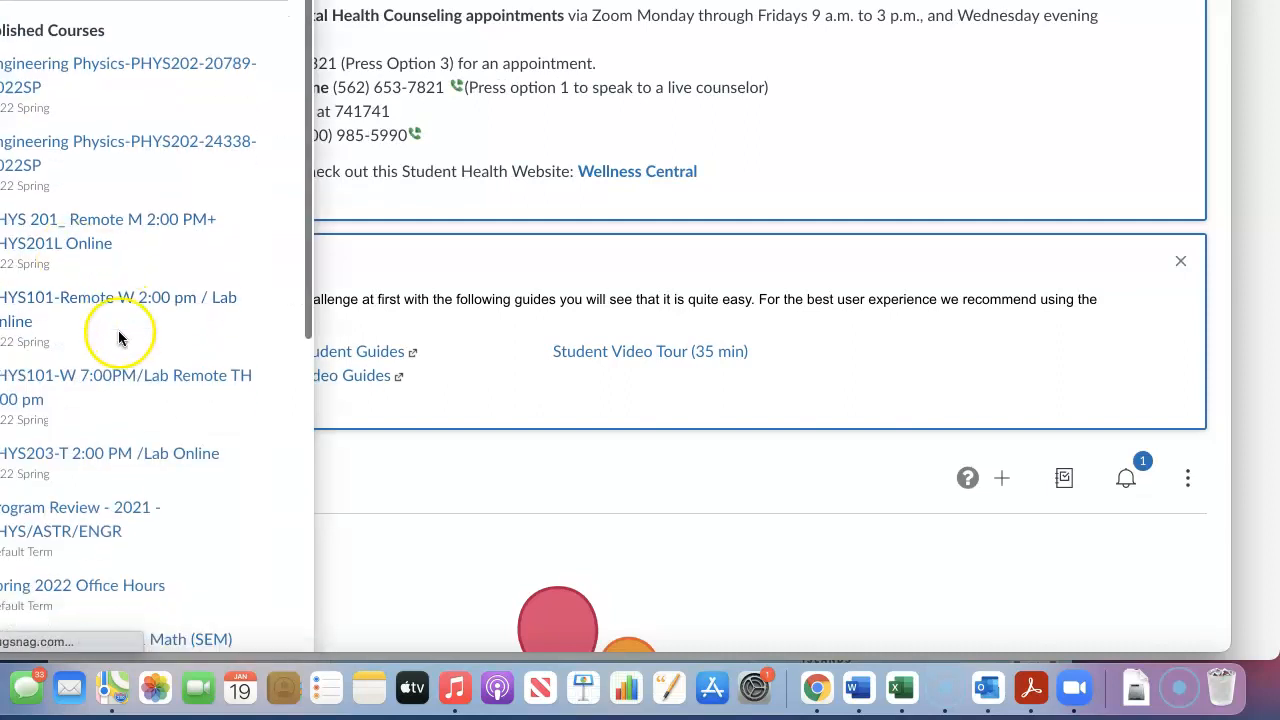
{"action": "scroll", "coordinate": [131, 305], "scroll_direction": "down", "scroll_amount": 2}
{"action": "left_click", "coordinate": [131, 290]}
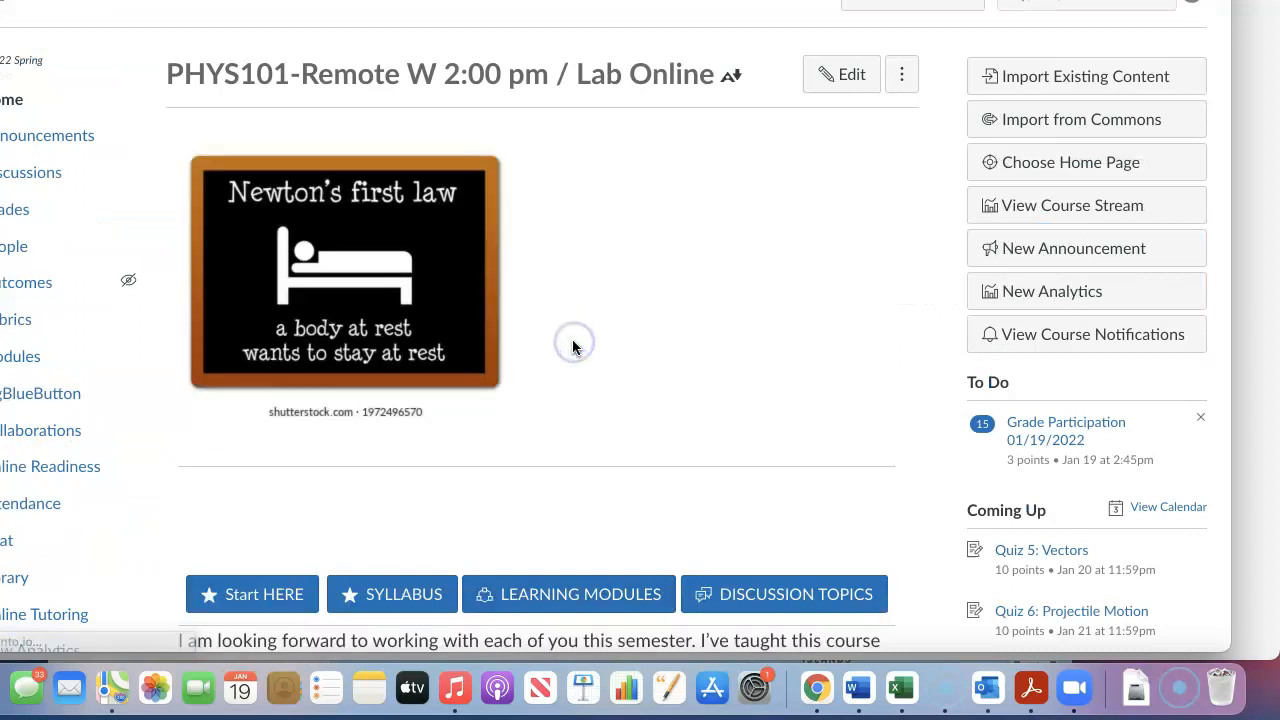
Open the Lab 1: Significant Figures & Excel HomePage-3 page from the course's learning modules.
{"action": "left_click", "coordinate": [557, 596]}
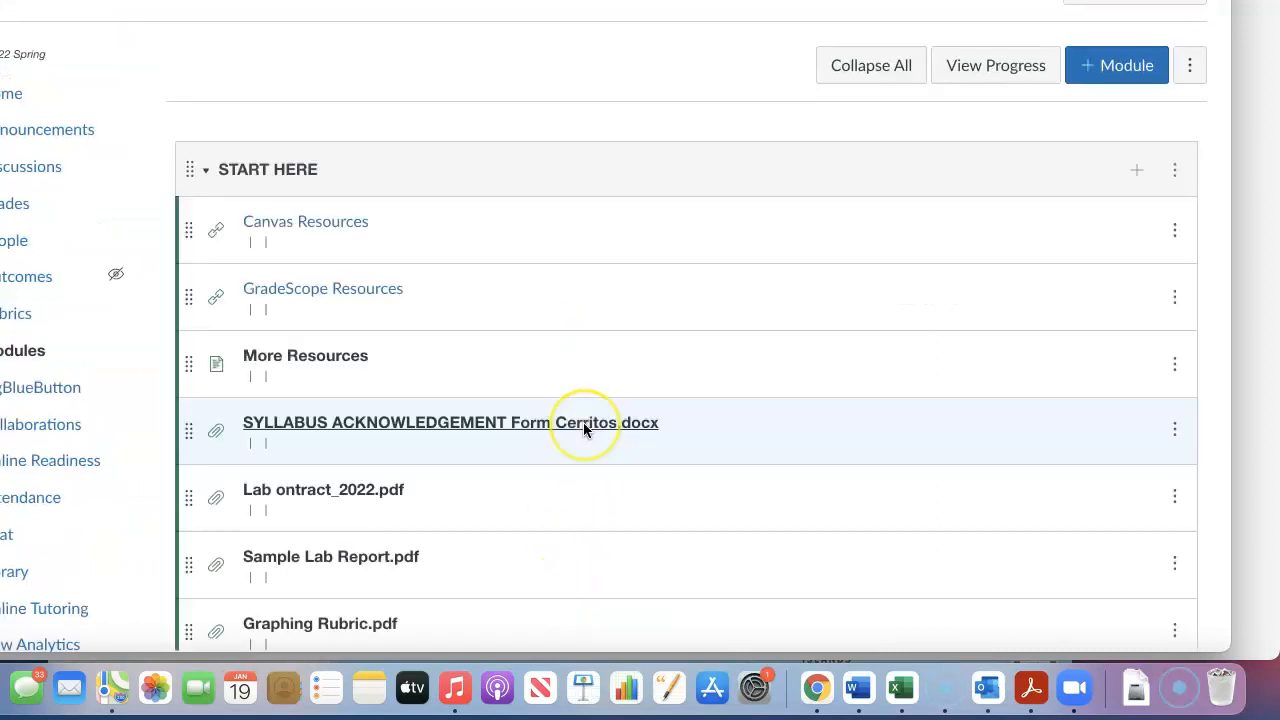
{"action": "scroll", "coordinate": [583, 429], "scroll_direction": "down", "scroll_amount": 10}
{"action": "scroll", "coordinate": [584, 430], "scroll_direction": "down", "scroll_amount": 2}
{"action": "left_click", "coordinate": [417, 504]}
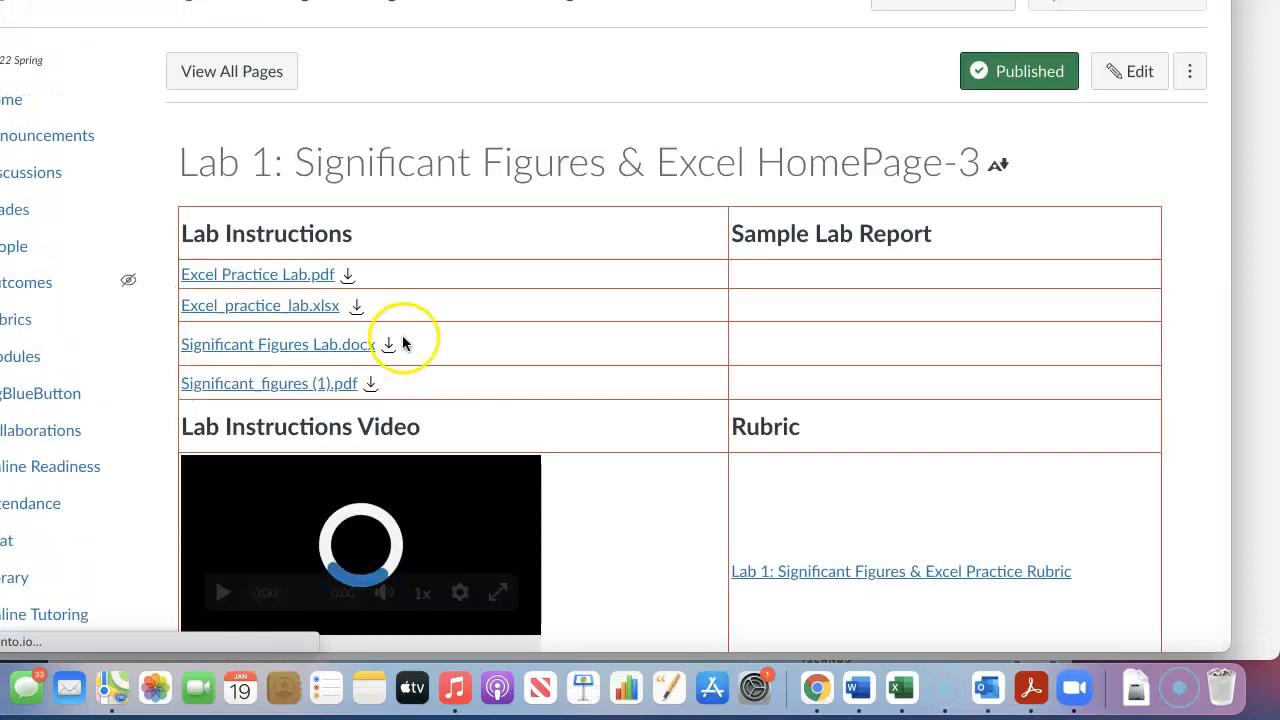
Preview and download the Excel_practice_lab.xlsx file from the lab instructions, then open it in Excel in a full-size window.
{"action": "left_click", "coordinate": [264, 316]}
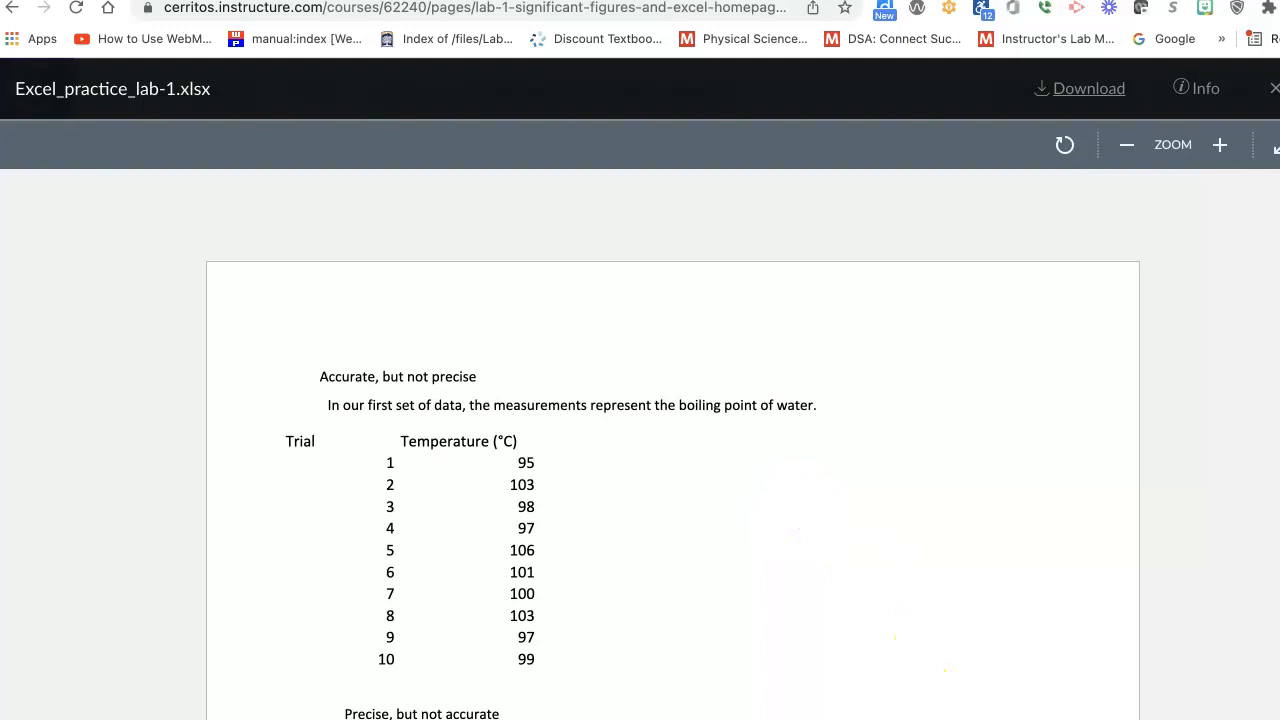
{"action": "scroll", "coordinate": [789, 465], "scroll_direction": "down", "scroll_amount": 3}
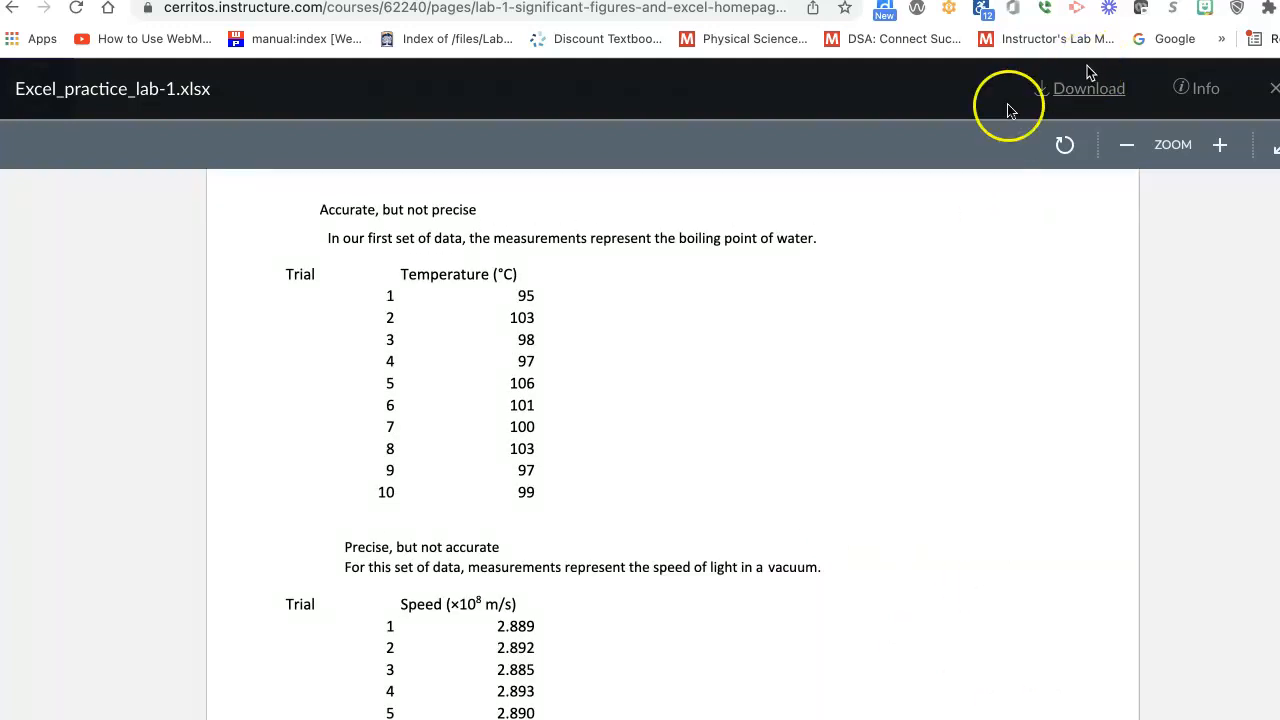
{"action": "left_click", "coordinate": [1090, 100]}
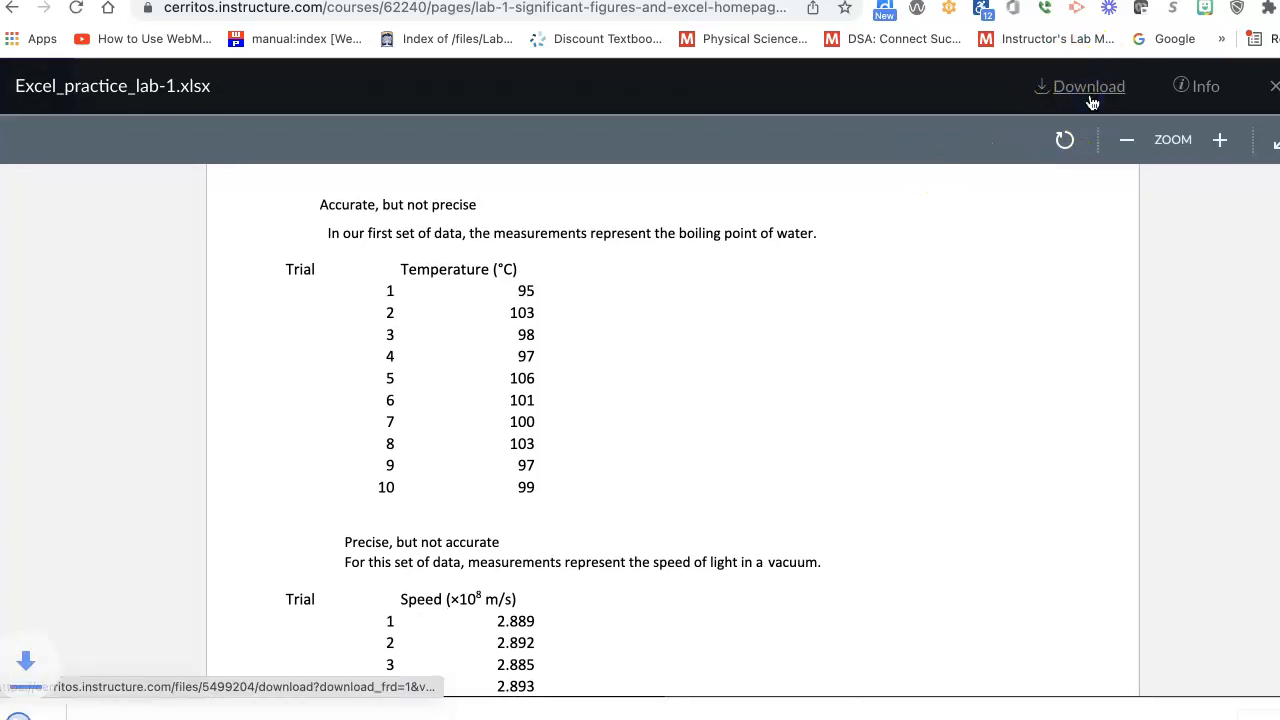
{"action": "left_click", "coordinate": [112, 712]}
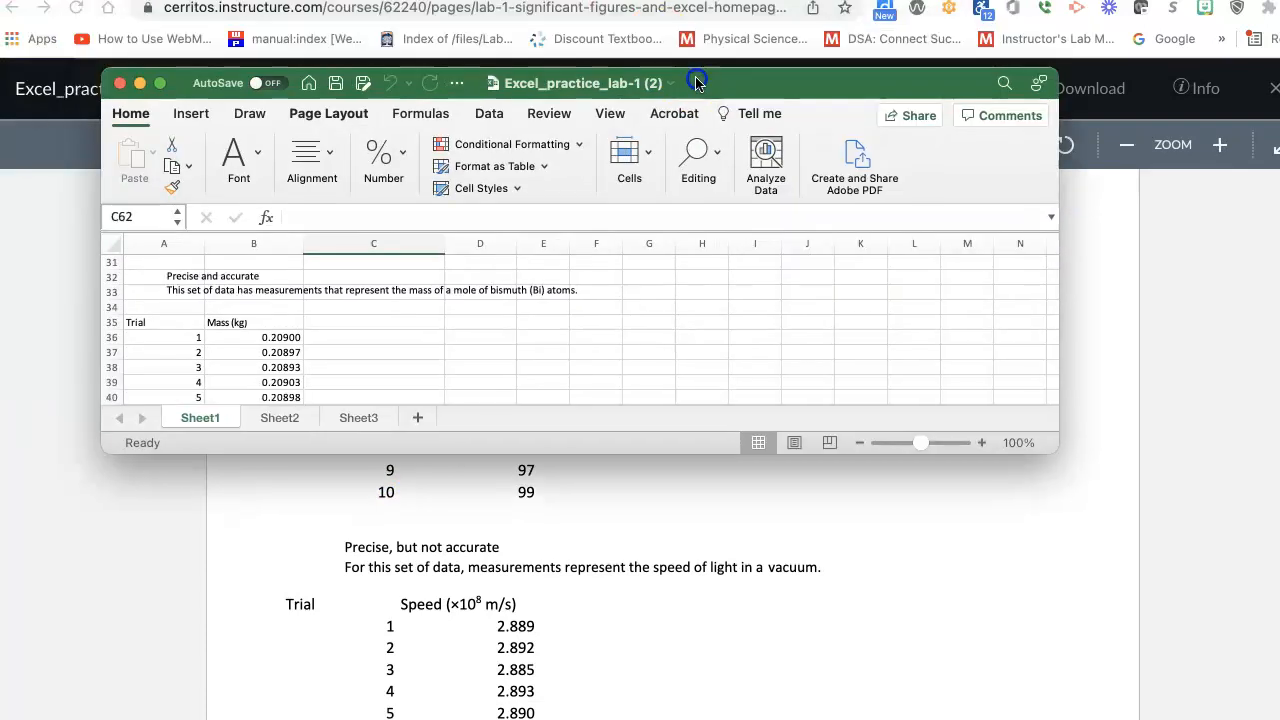
{"action": "left_click", "coordinate": [162, 84]}
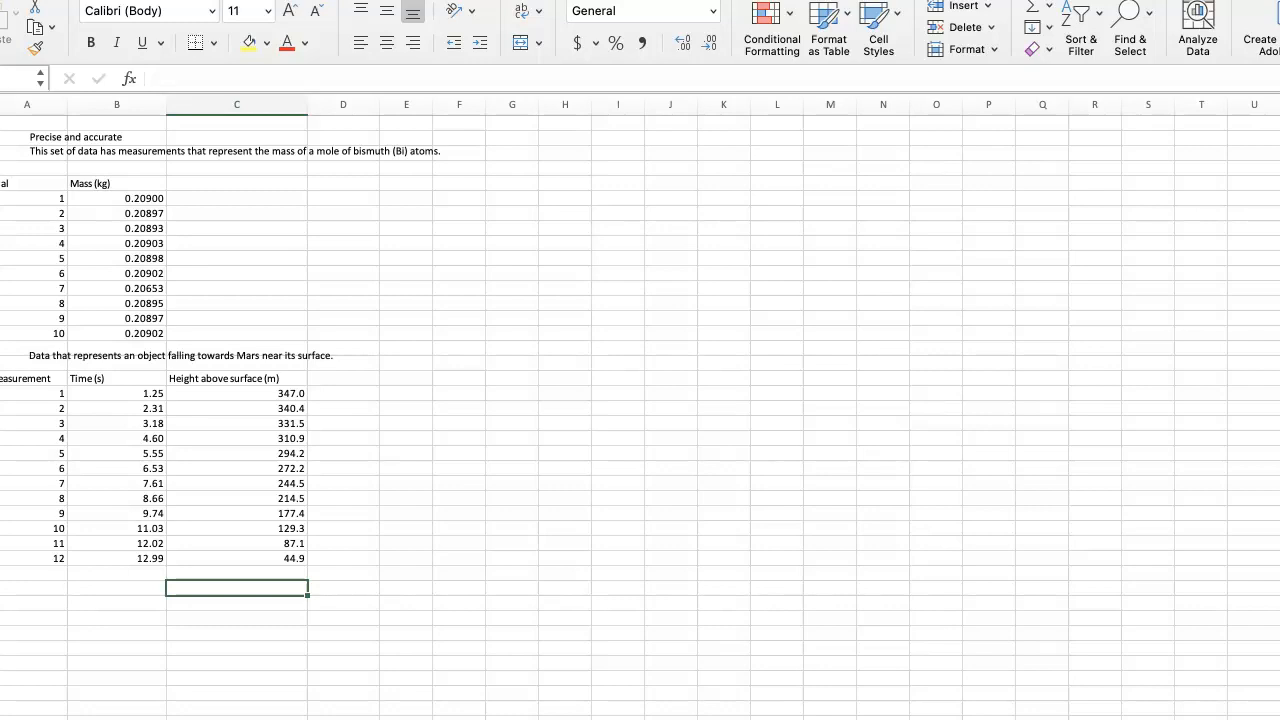
Examine the worksheet's boiling point, speed of light, bismuth mass and Mars falling-object data sets.
{"action": "scroll", "coordinate": [640, 408], "scroll_direction": "up", "scroll_amount": 5}
{"action": "scroll", "coordinate": [640, 408], "scroll_direction": "down", "scroll_amount": 7}
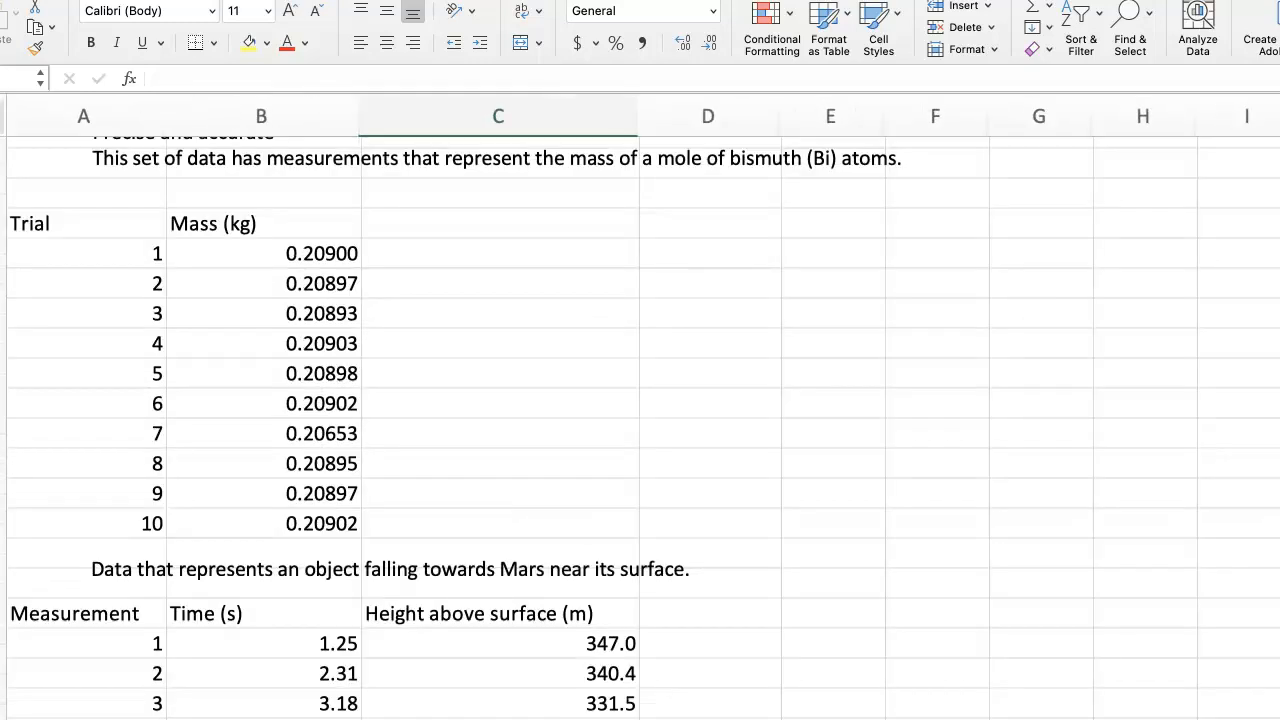
{"action": "scroll", "coordinate": [640, 408], "scroll_direction": "up", "scroll_amount": 1}
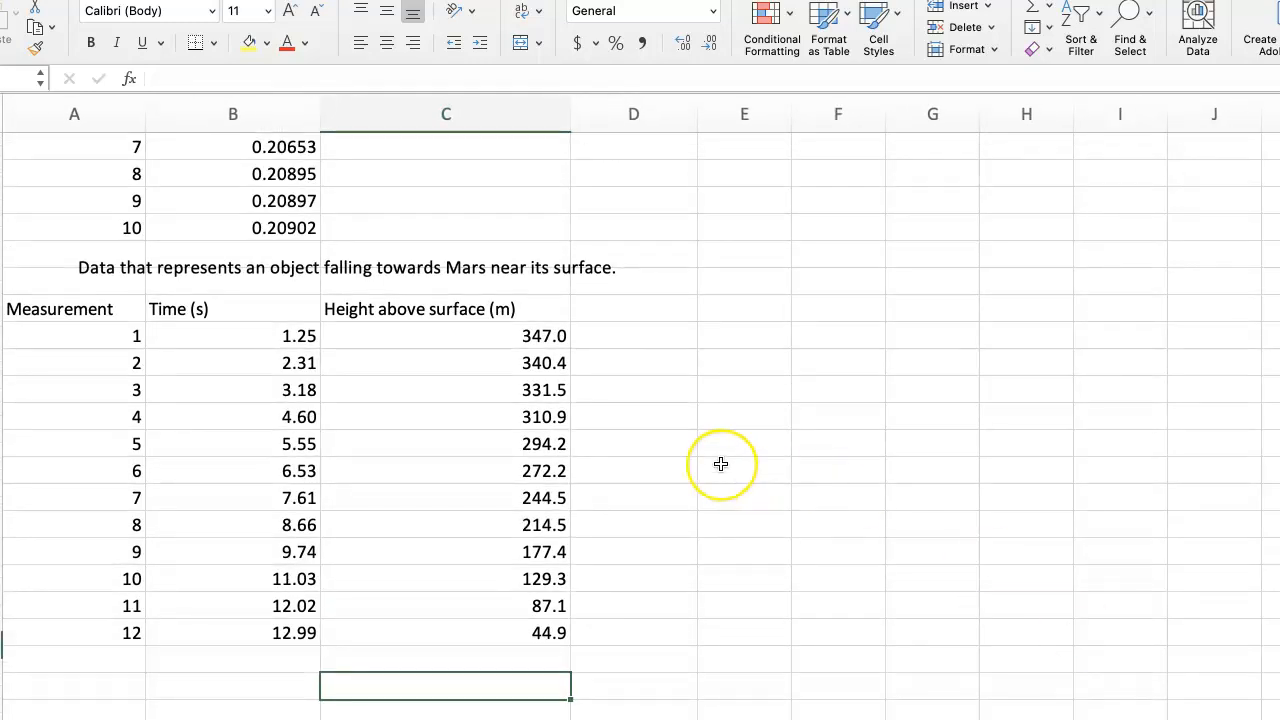
{"action": "scroll", "coordinate": [720, 463], "scroll_direction": "up", "scroll_amount": 6}
{"action": "scroll", "coordinate": [720, 463], "scroll_direction": "up", "scroll_amount": 11}
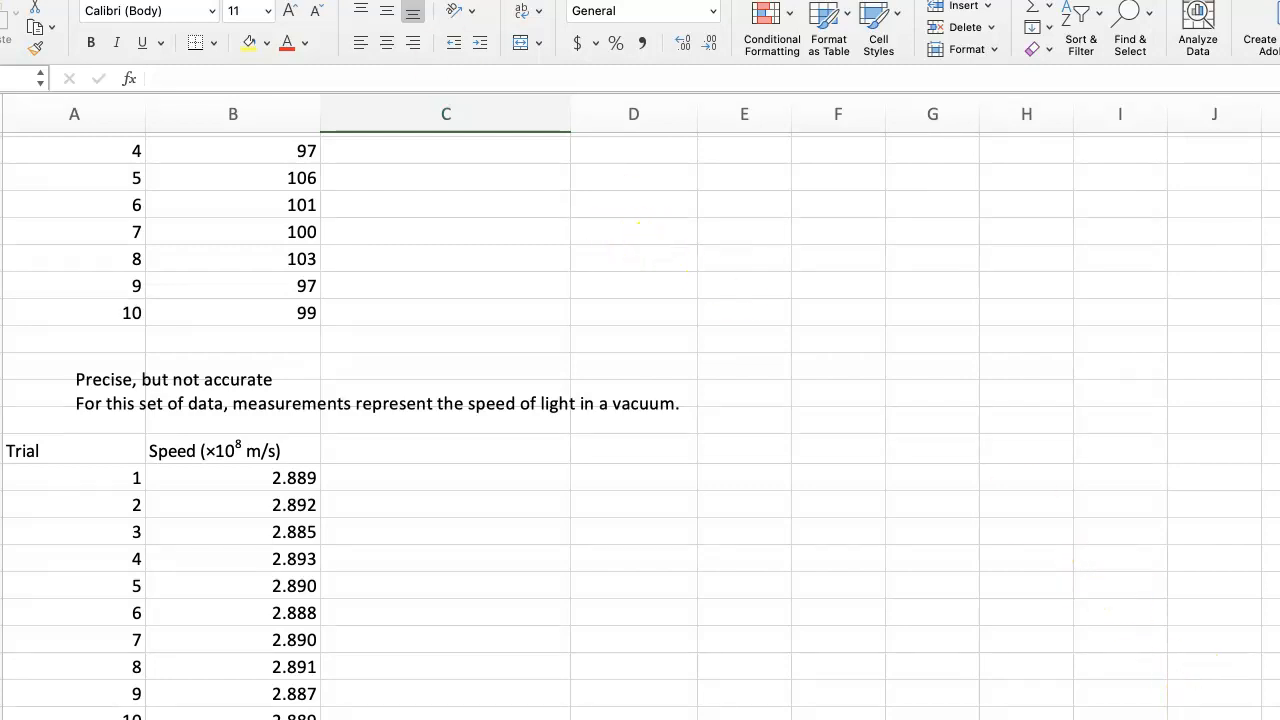
{"action": "scroll", "coordinate": [640, 420], "scroll_direction": "down", "scroll_amount": 3}
{"action": "scroll", "coordinate": [640, 420], "scroll_direction": "up", "scroll_amount": 1}
{"action": "scroll", "coordinate": [640, 420], "scroll_direction": "down", "scroll_amount": 2}
{"action": "scroll", "coordinate": [726, 451], "scroll_direction": "down", "scroll_amount": 2}
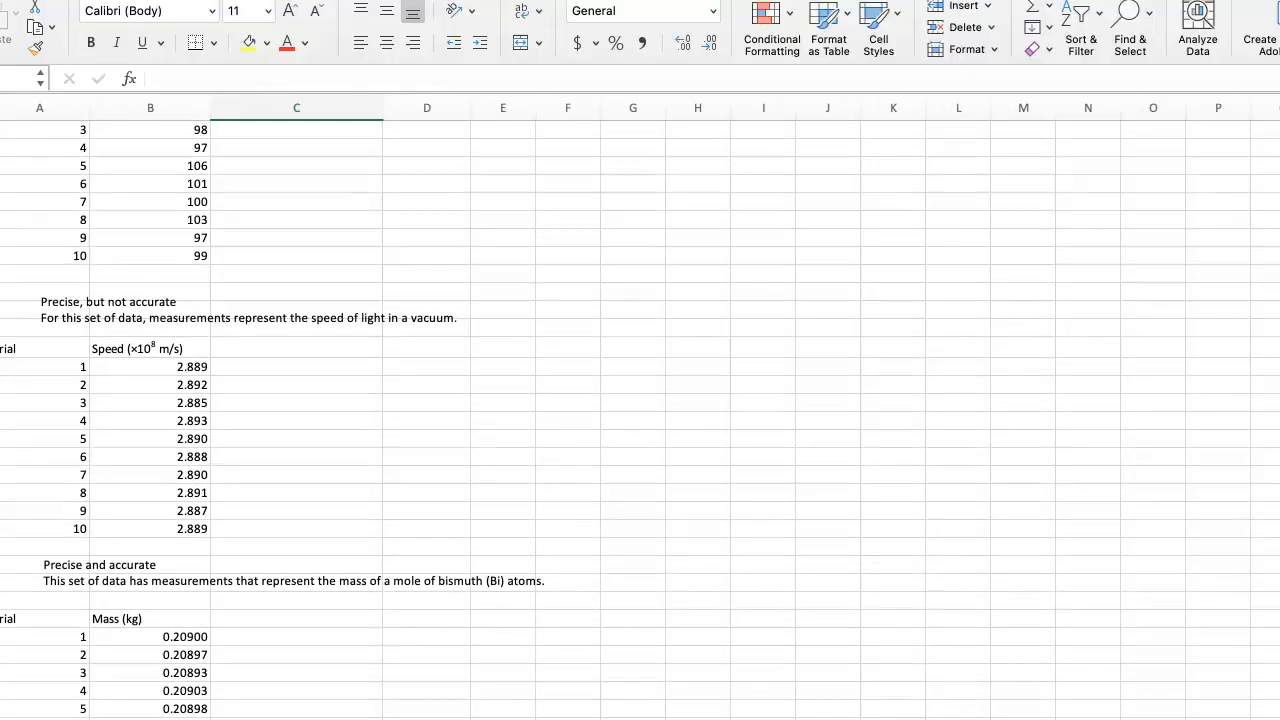
{"action": "scroll", "coordinate": [725, 453], "scroll_direction": "up", "scroll_amount": 3}
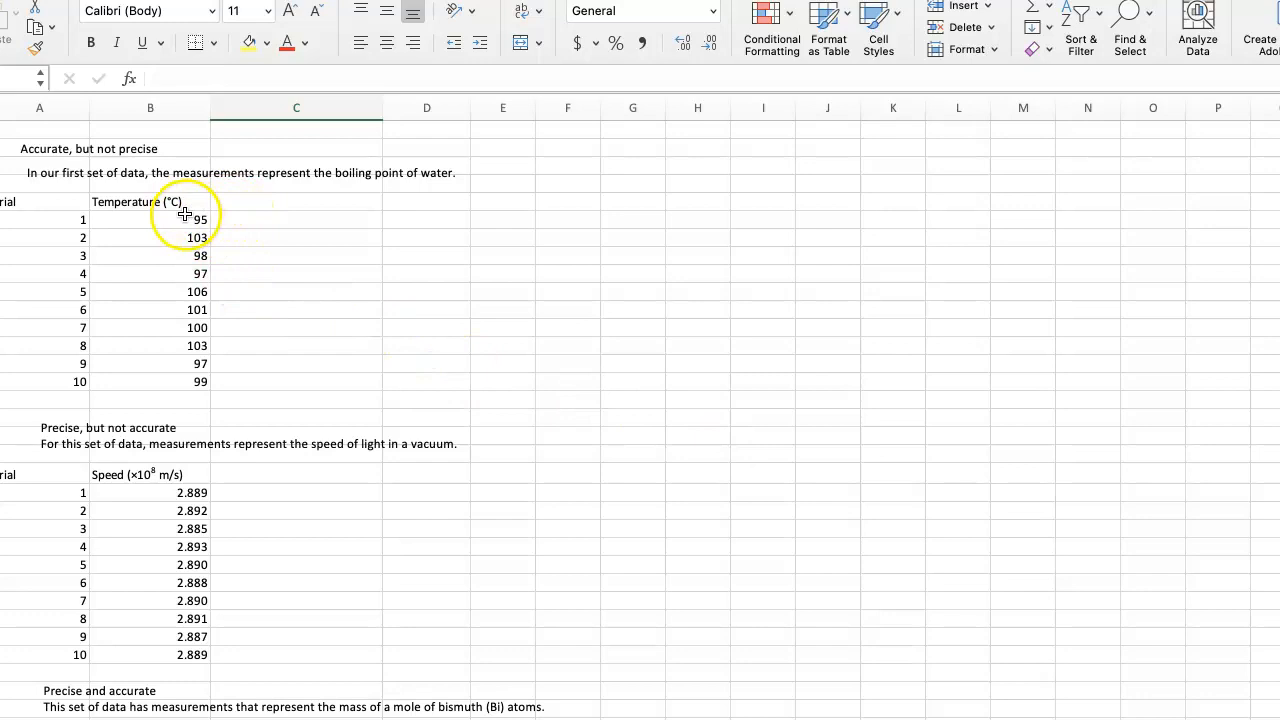
Calculate the average of the boiling point temperatures B6:B15 with the AVERAGE function in the cell directly below them.
{"action": "left_click", "coordinate": [178, 404]}
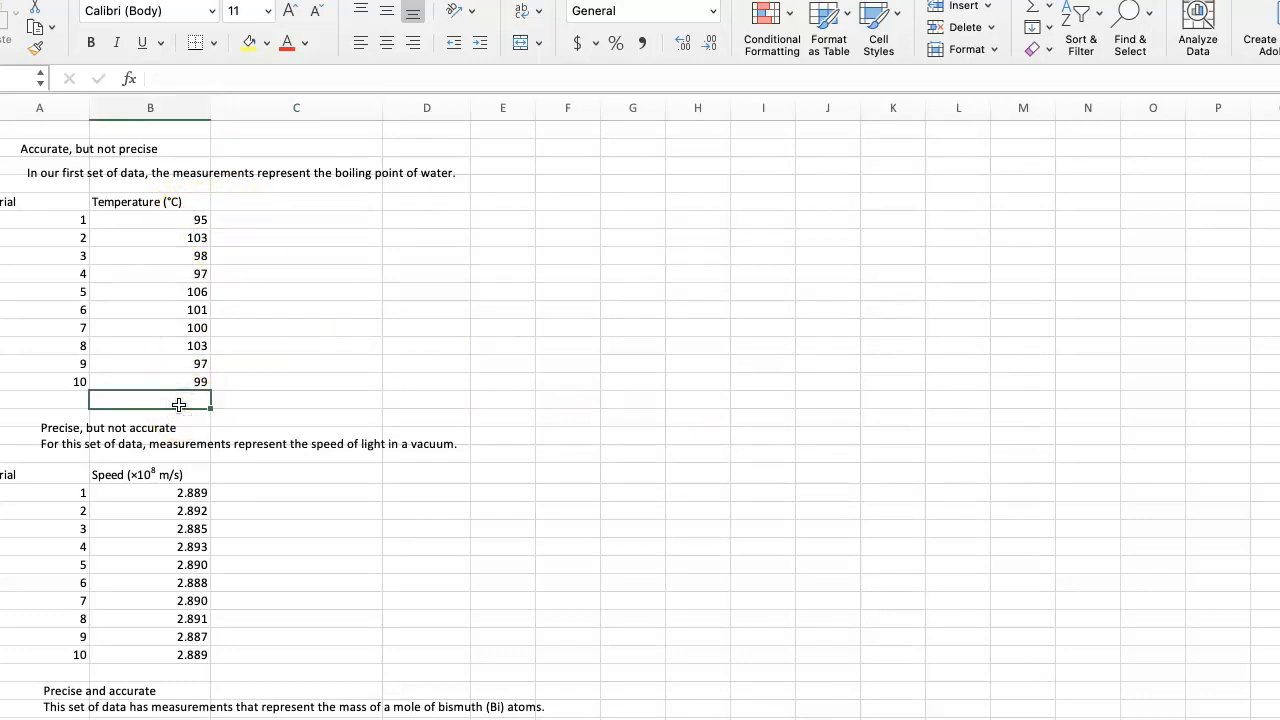
{"action": "type", "text": "="}
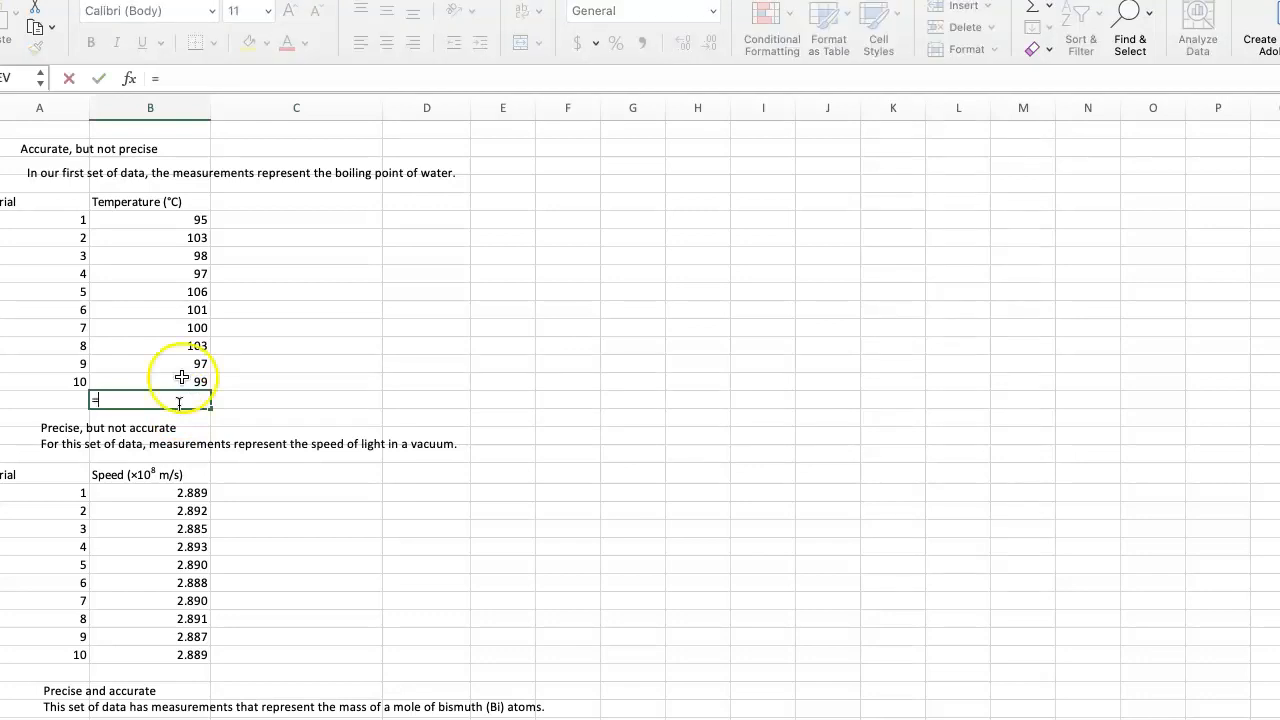
{"action": "left_click", "coordinate": [130, 80]}
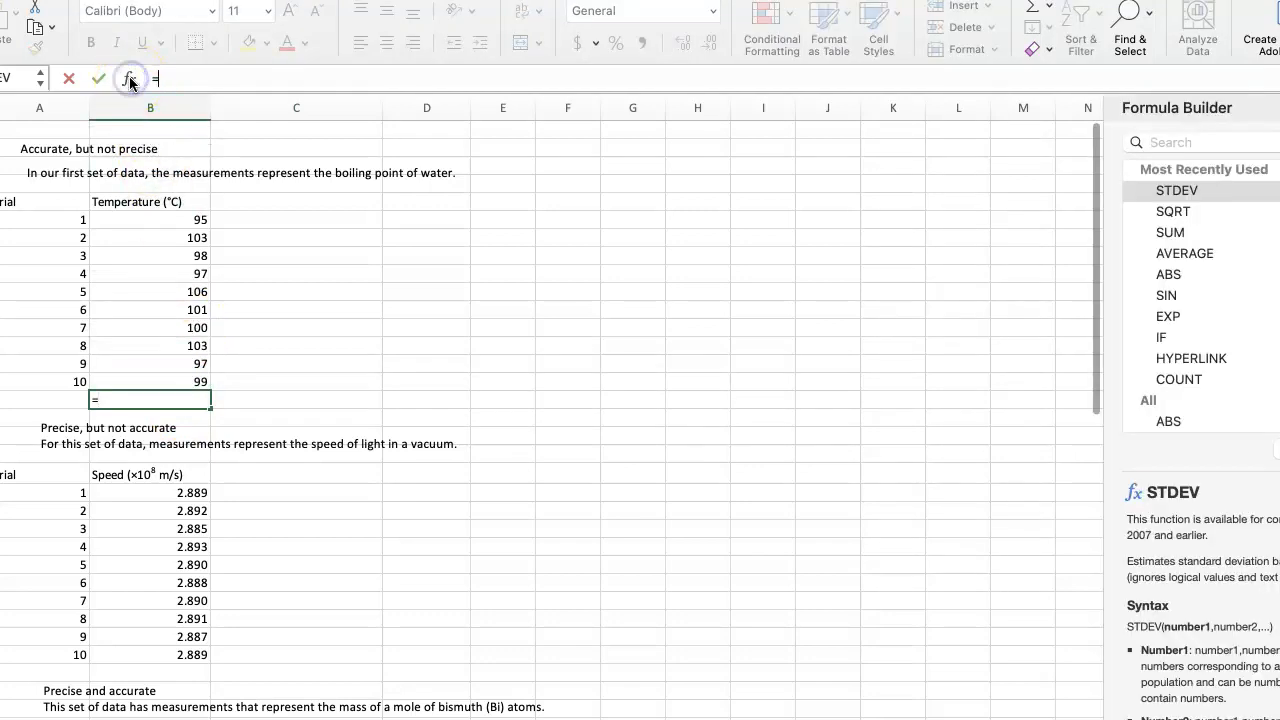
{"action": "left_click", "coordinate": [1195, 255]}
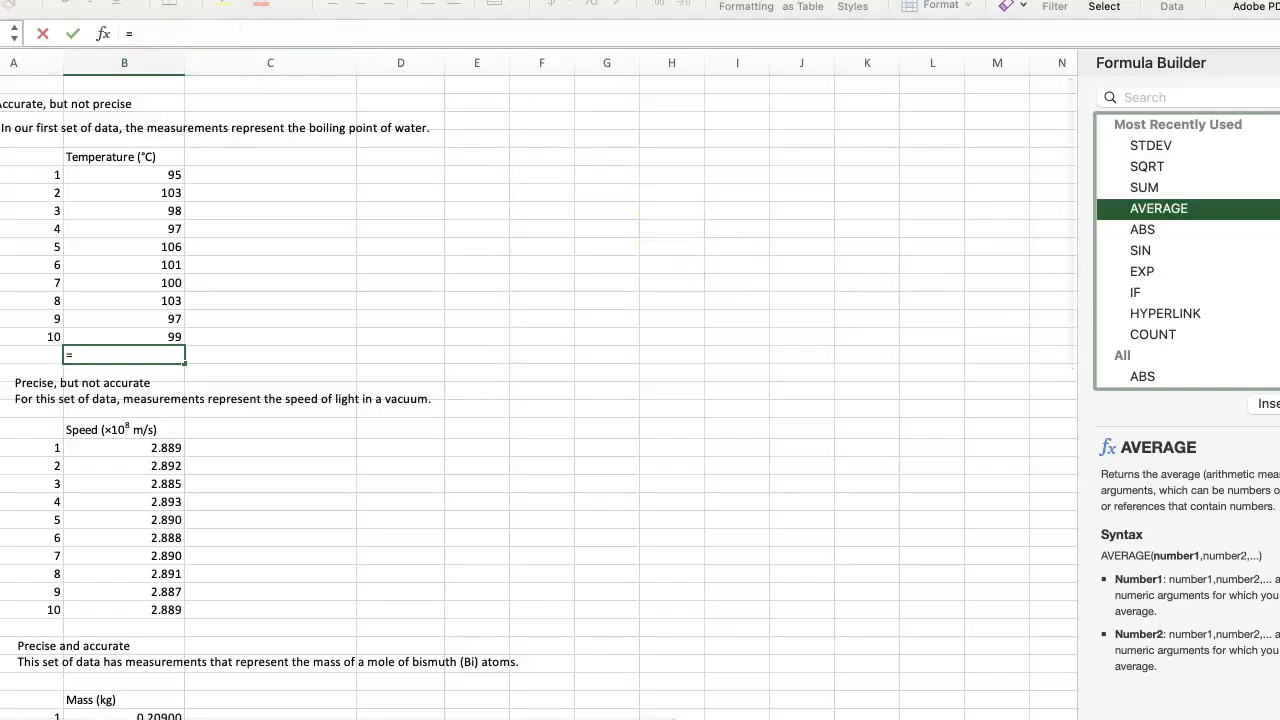
{"action": "left_click", "coordinate": [1265, 403]}
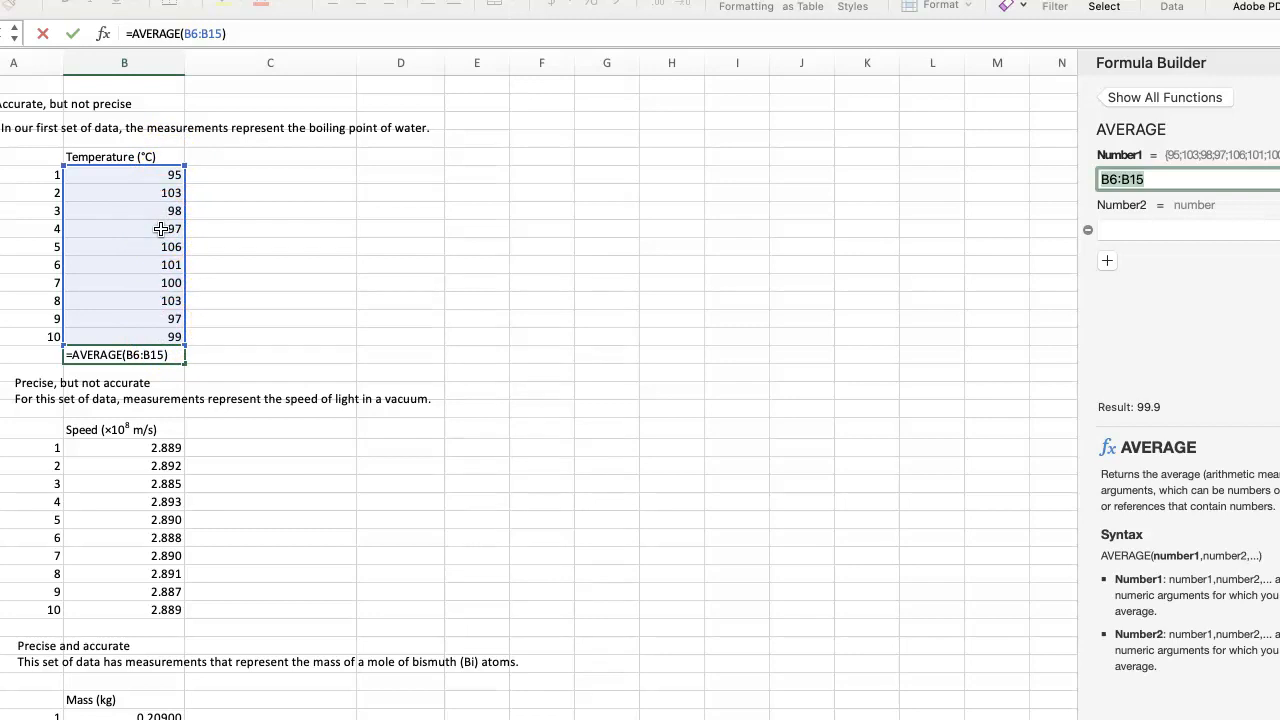
{"action": "left_click", "coordinate": [248, 37]}
{"action": "key", "text": "Return"}
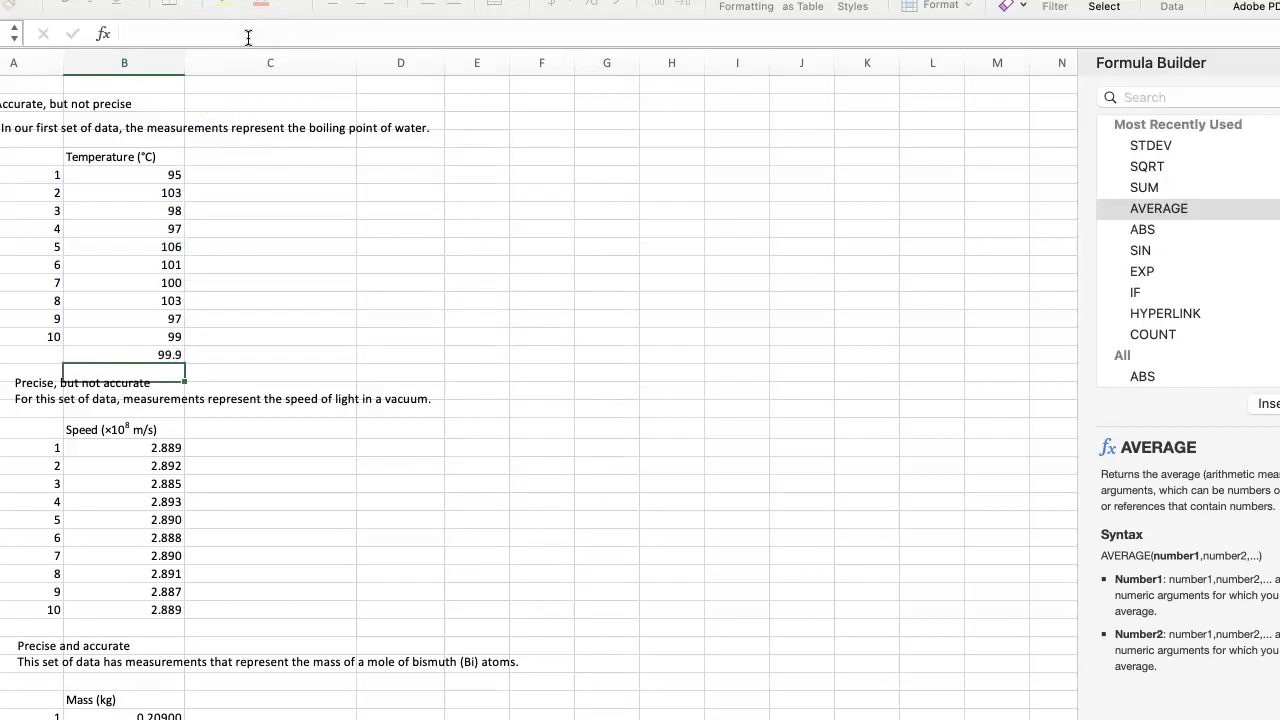
Highlight the temperature average cell with a yellow fill.
{"action": "left_click", "coordinate": [120, 382]}
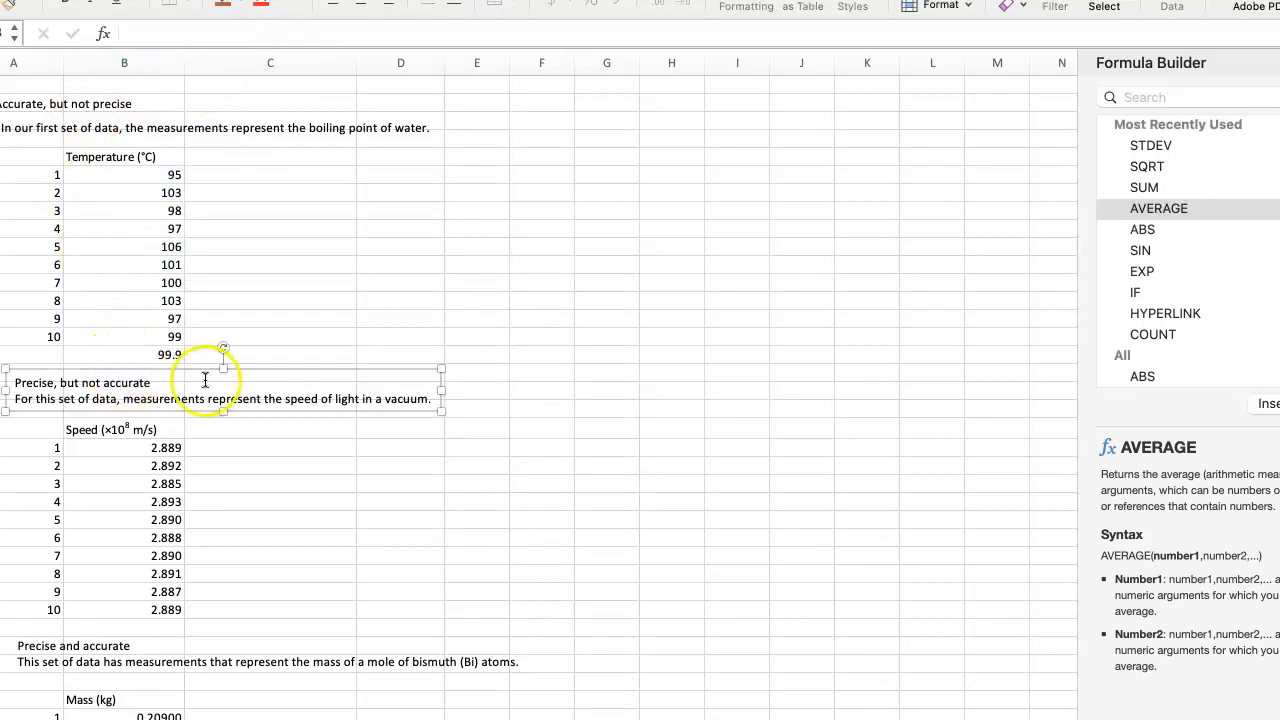
{"action": "left_click", "coordinate": [175, 354]}
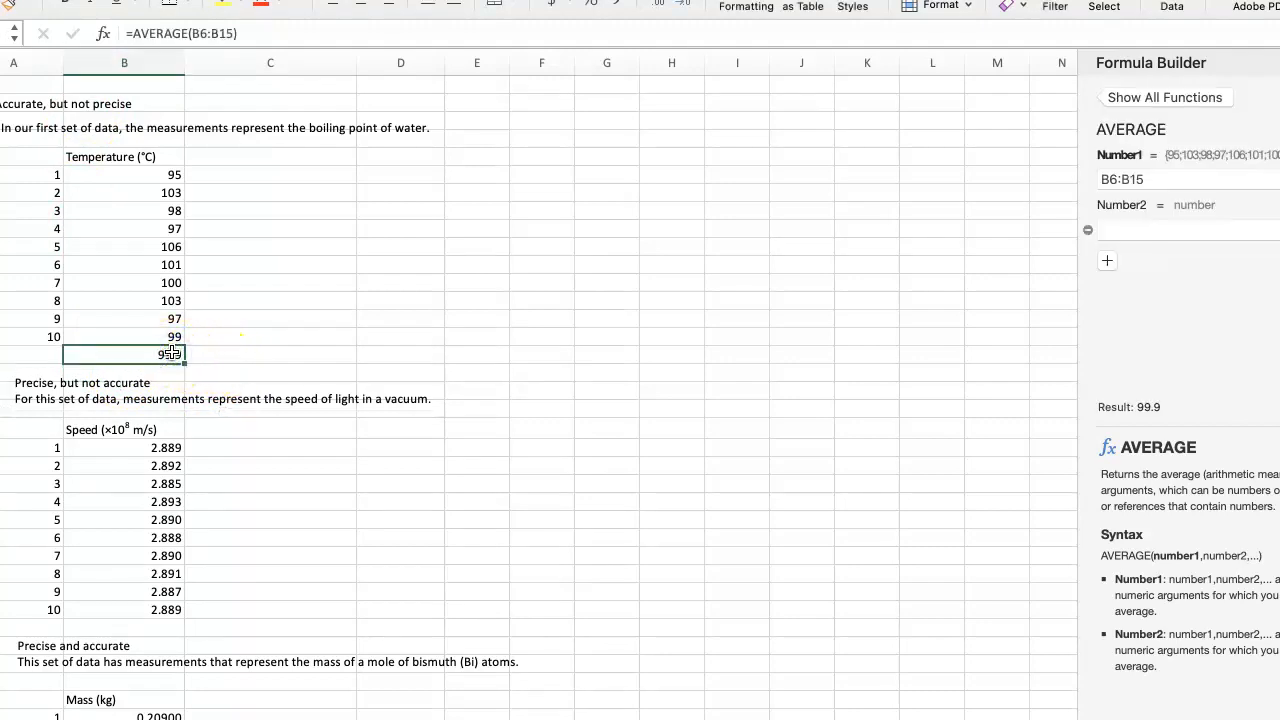
{"action": "left_click", "coordinate": [173, 353]}
{"action": "left_click", "coordinate": [226, 8]}
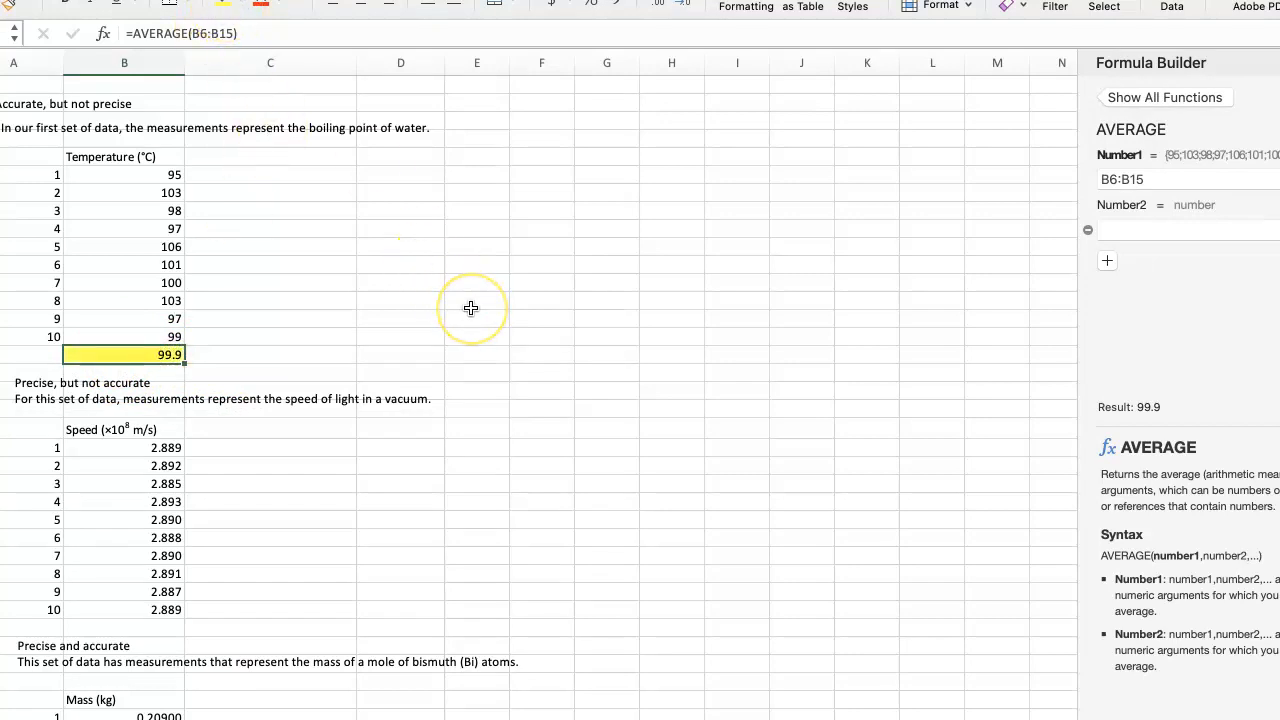
Add the column heading "Deviation" in column C, beside the Temperature (°C) heading.
{"action": "left_click", "coordinate": [244, 156]}
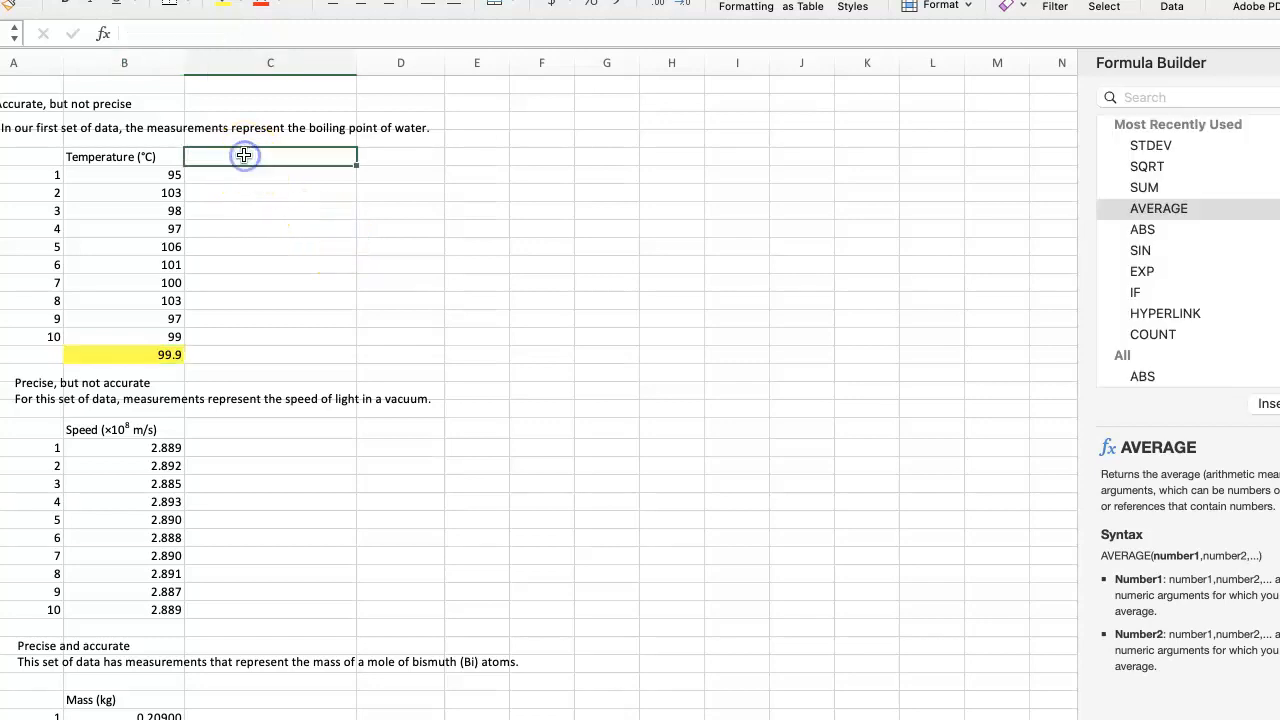
{"action": "type", "text": "Dev"}
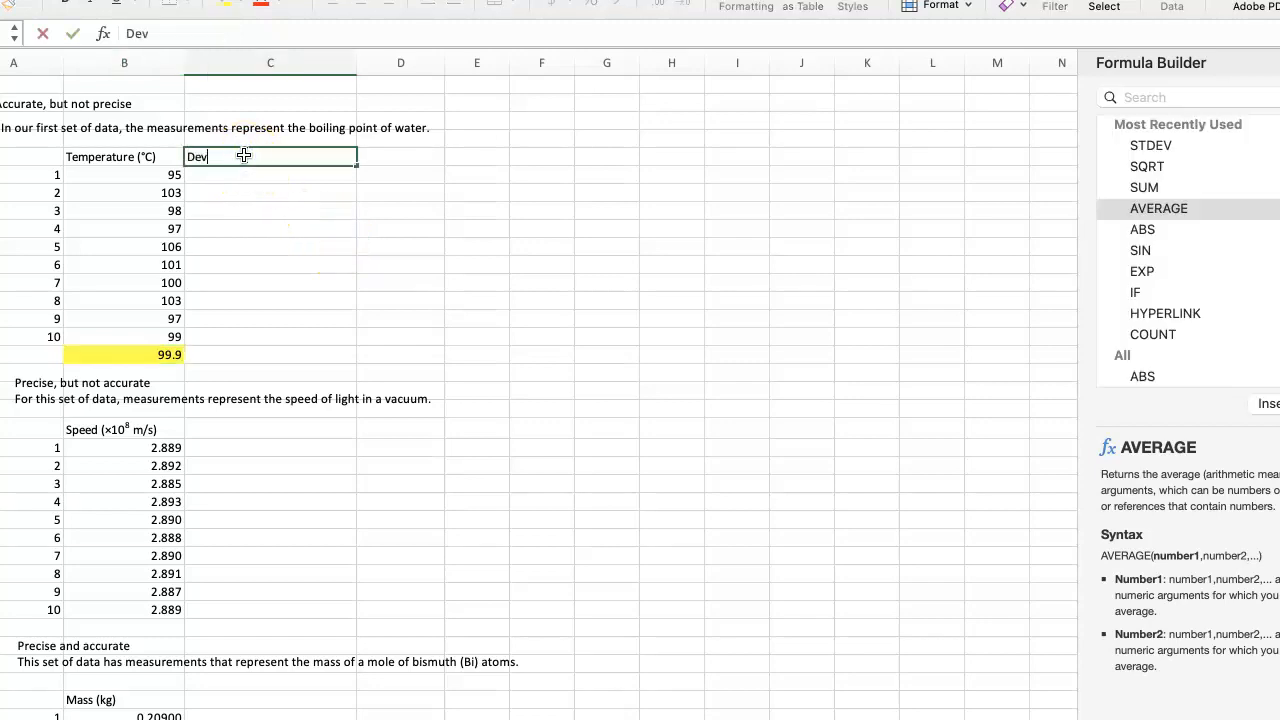
{"action": "type", "text": "iation"}
{"action": "left_click", "coordinate": [262, 178]}
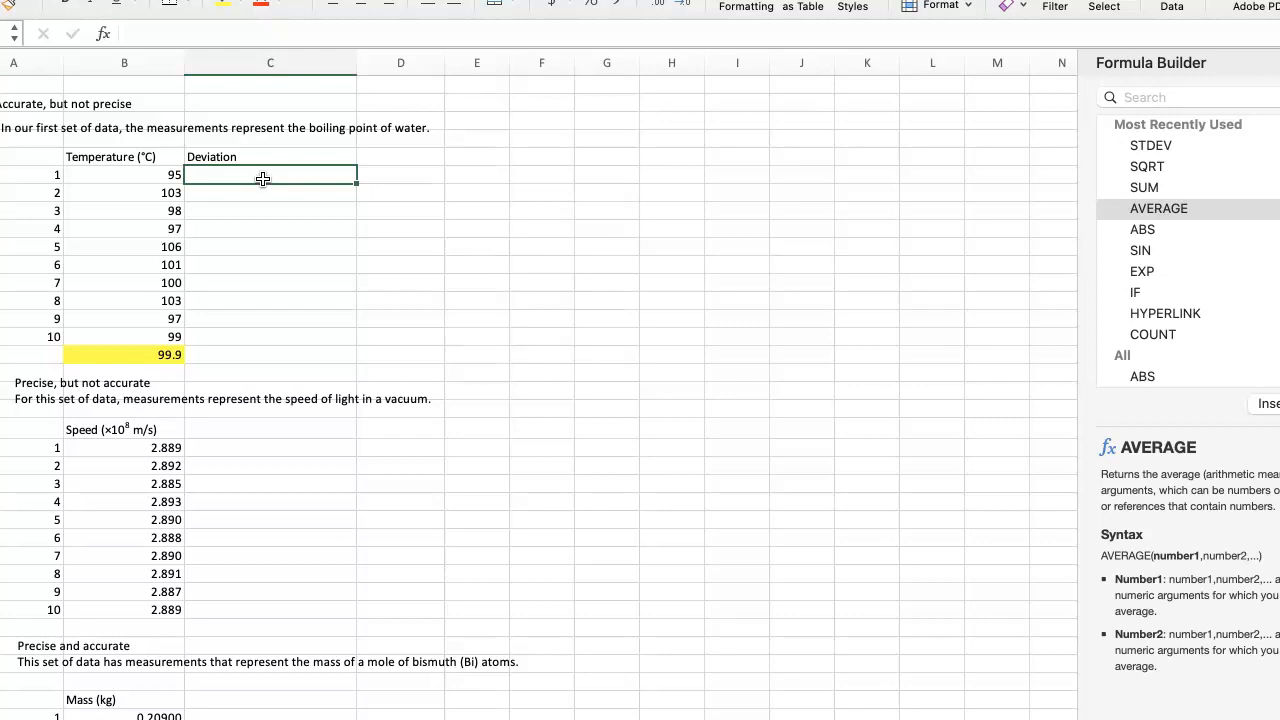
{"action": "left_click", "coordinate": [152, 175]}
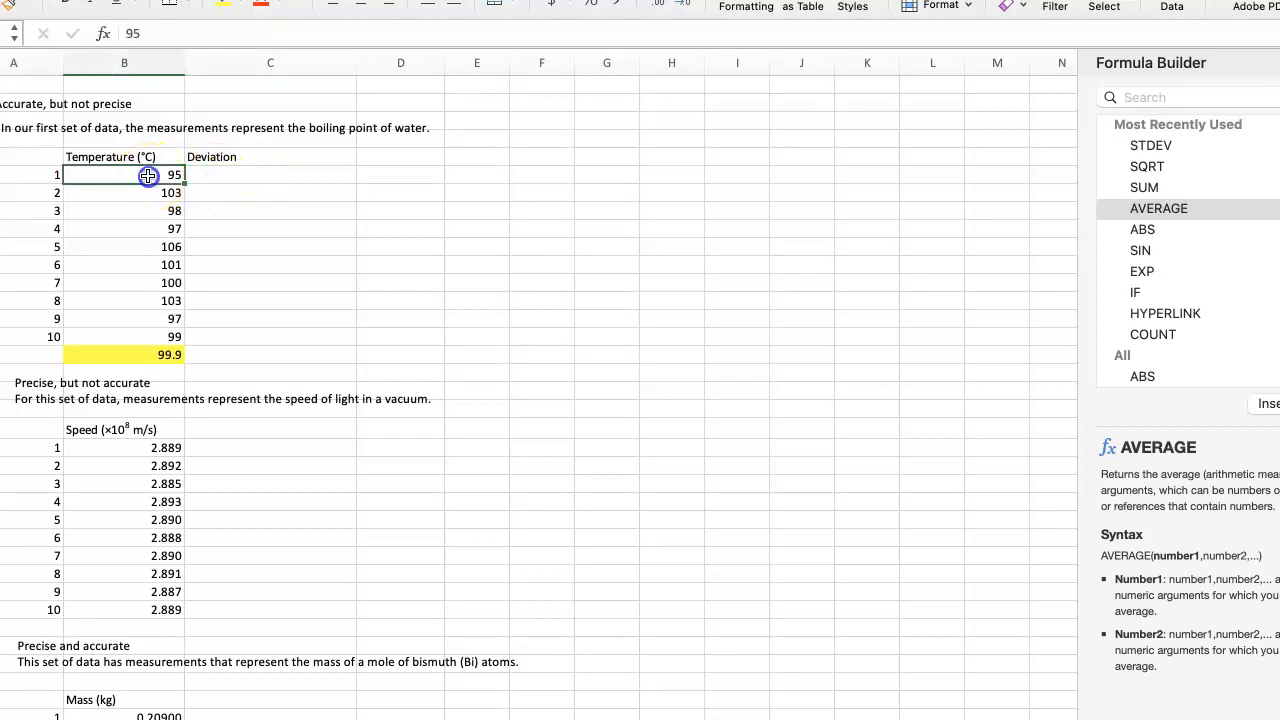
Calculate each boiling point's deviation from the average in C6:C15, using =B6-99.9 filled down through all ten measurements.
{"action": "left_click", "coordinate": [235, 180]}
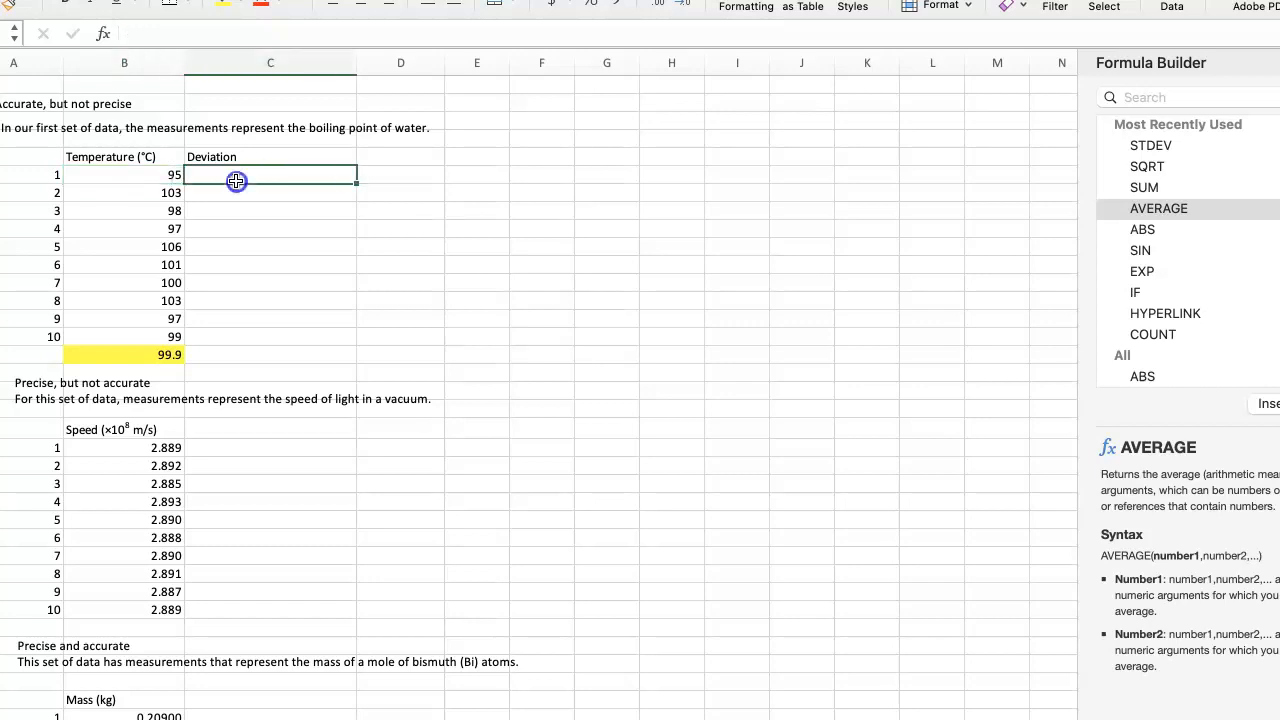
{"action": "type", "text": "="}
{"action": "left_click", "coordinate": [150, 174]}
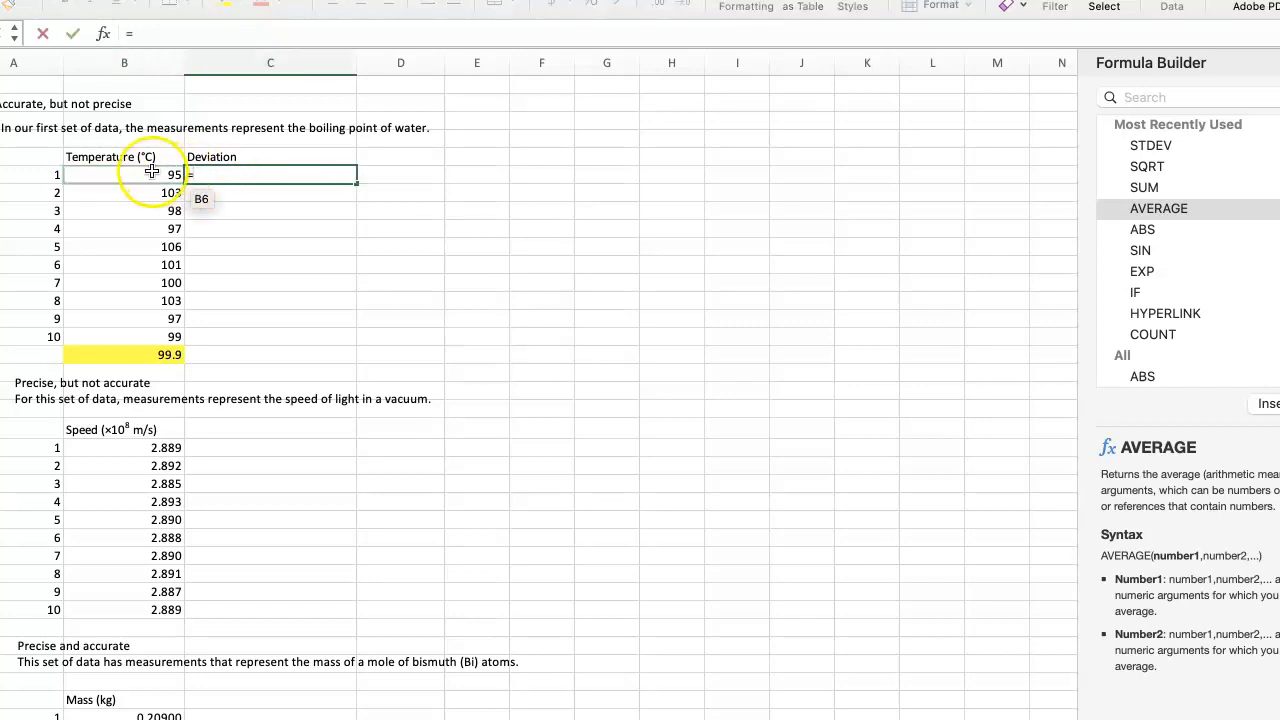
{"action": "type", "text": "-"}
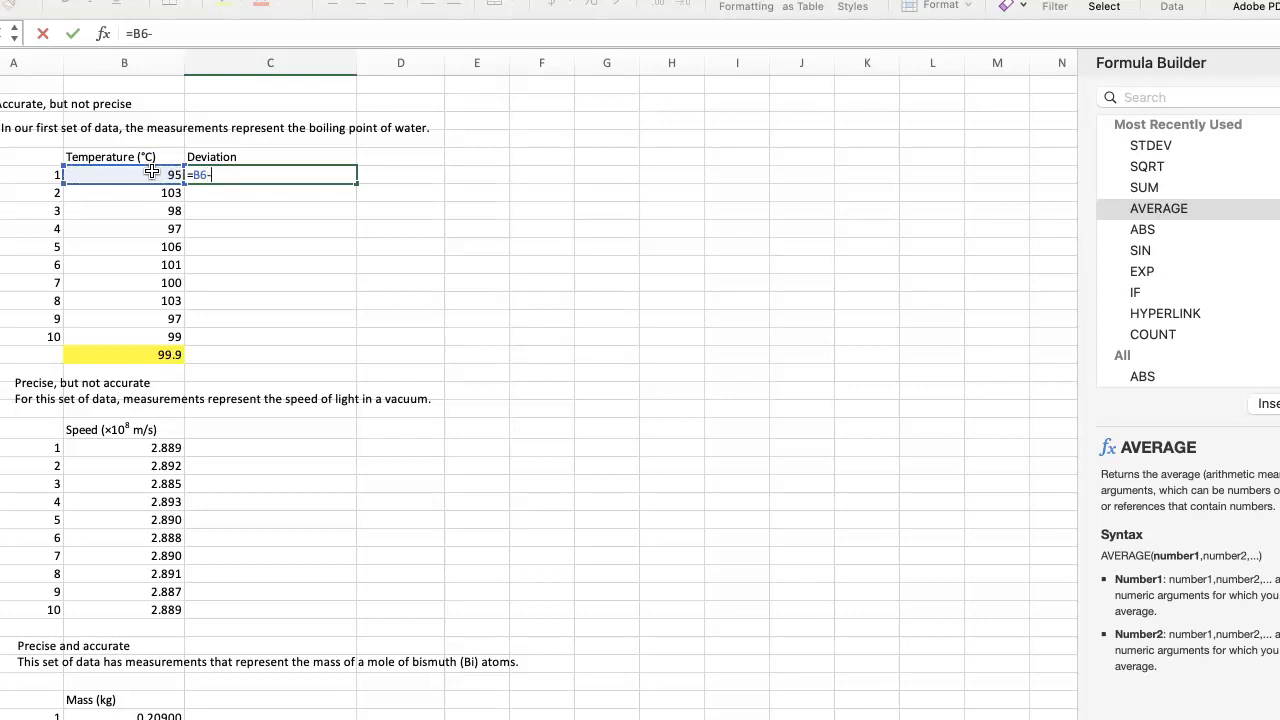
{"action": "type", "text": "99.9"}
{"action": "key", "text": "Return"}
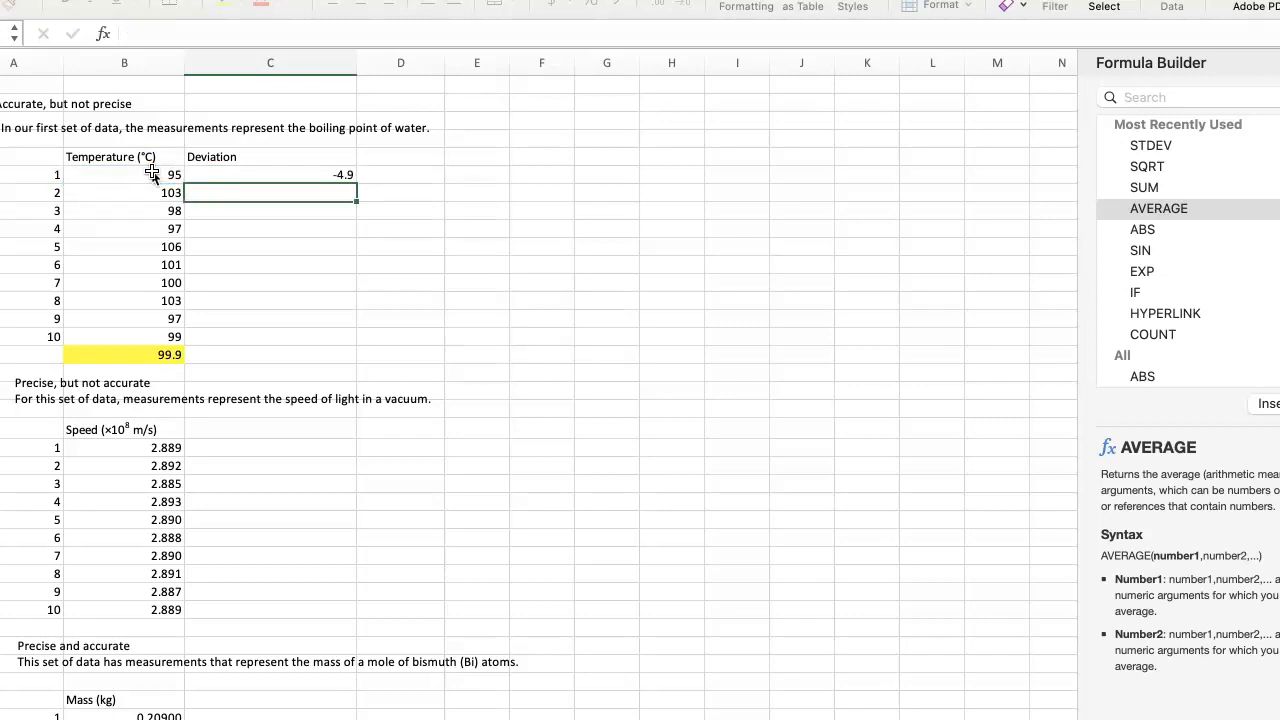
{"action": "left_click", "coordinate": [302, 177]}
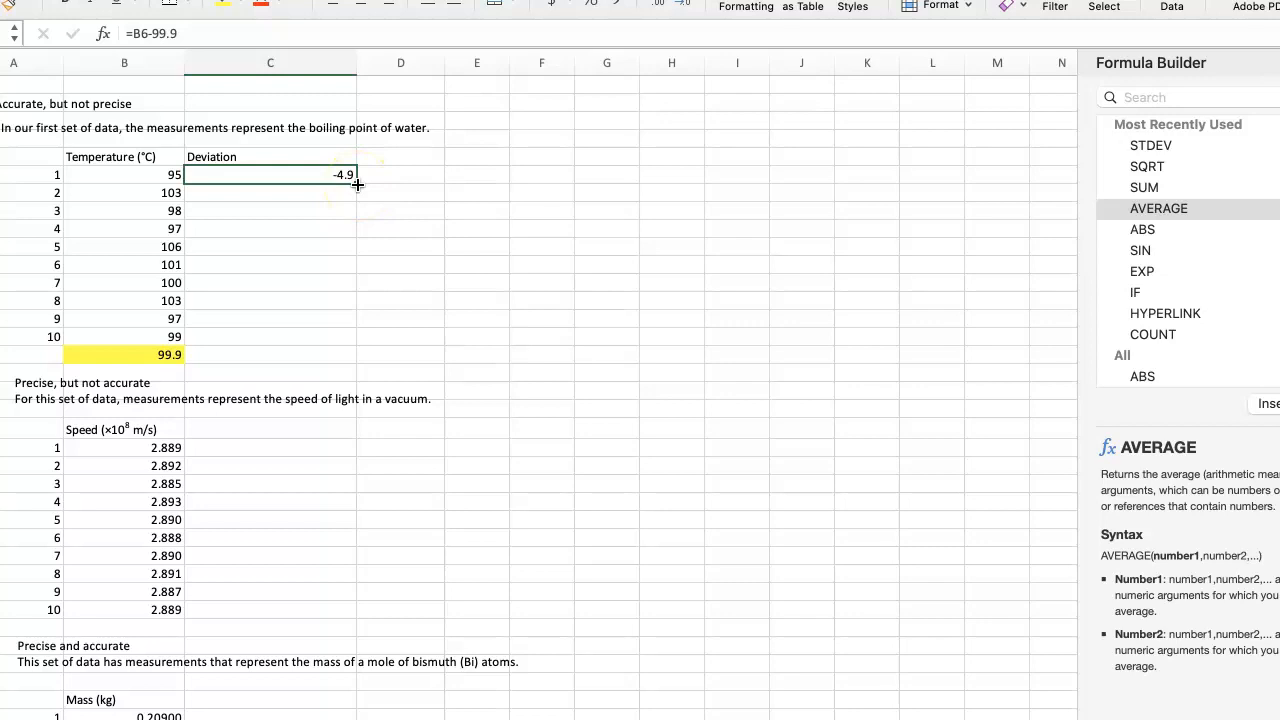
{"action": "left_click_drag", "start_coordinate": [357, 185], "coordinate": [358, 345]}
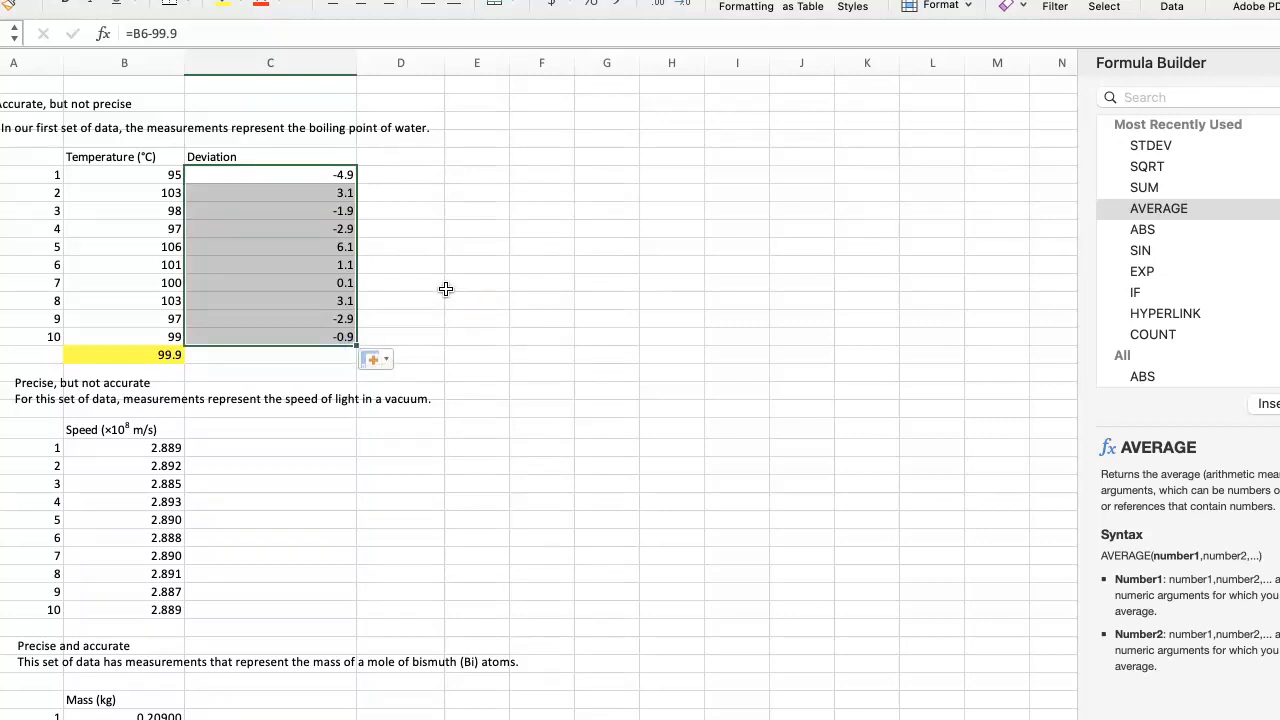
Copy the °C unit text from the Temperature (°C) heading for use in the Deviation heading.
{"action": "left_click", "coordinate": [251, 152]}
{"action": "double_click", "coordinate": [251, 152]}
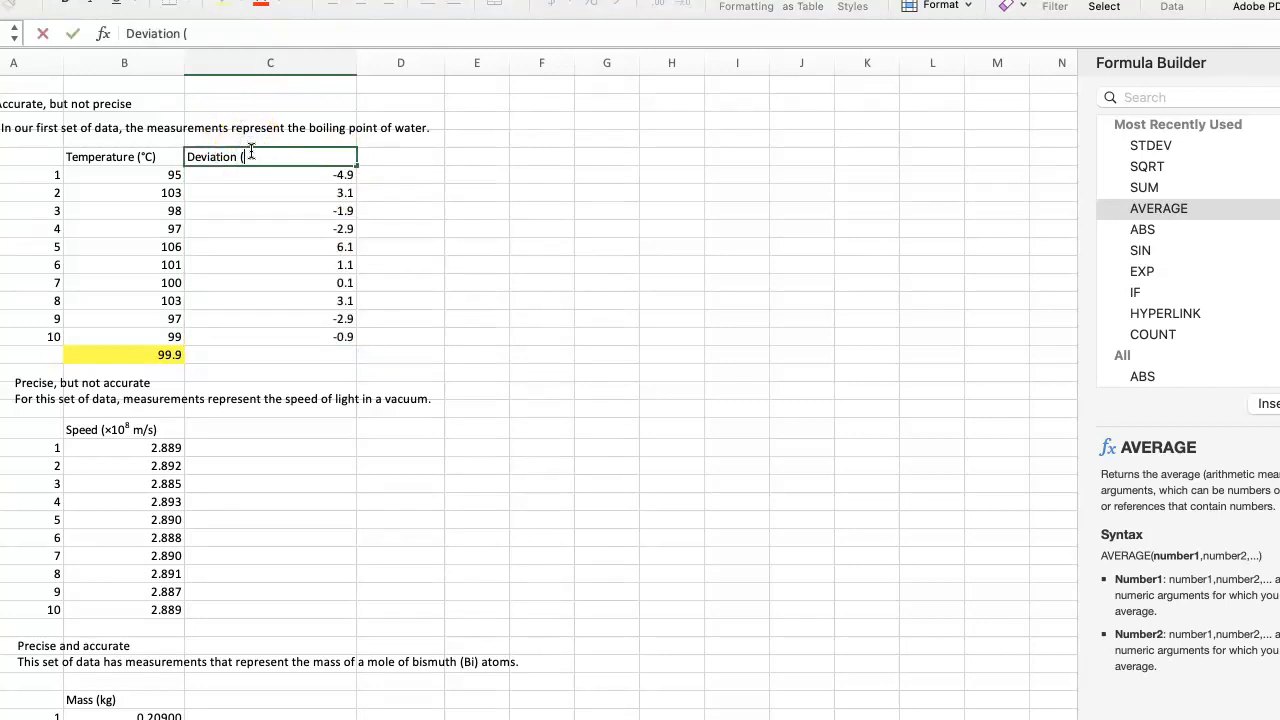
{"action": "left_click", "coordinate": [149, 156]}
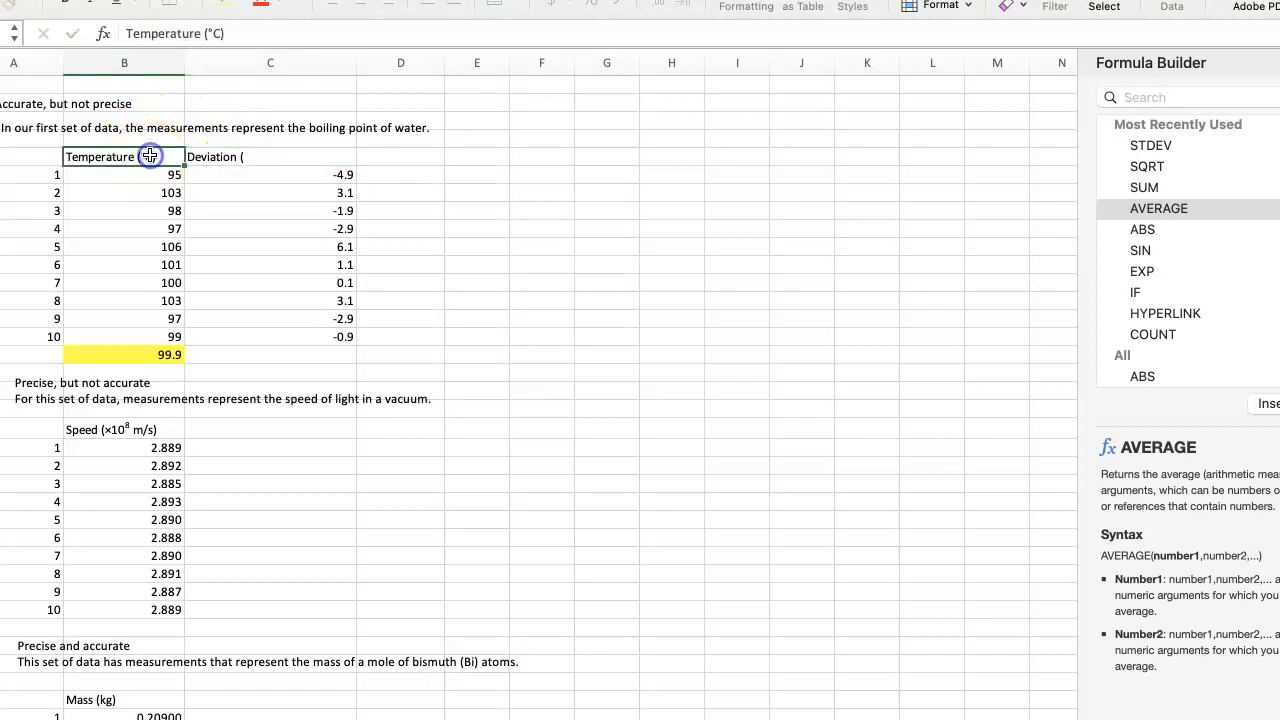
{"action": "double_click", "coordinate": [145, 156]}
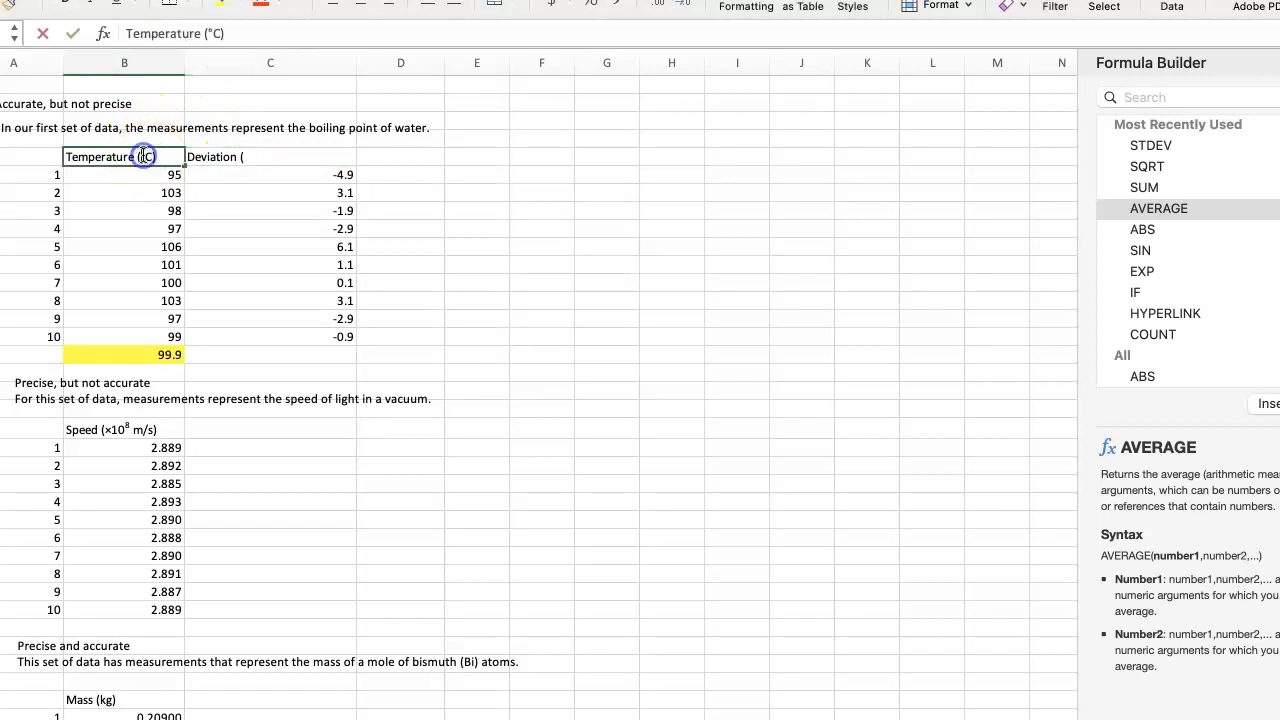
{"action": "left_click_drag", "start_coordinate": [143, 156], "coordinate": [152, 156]}
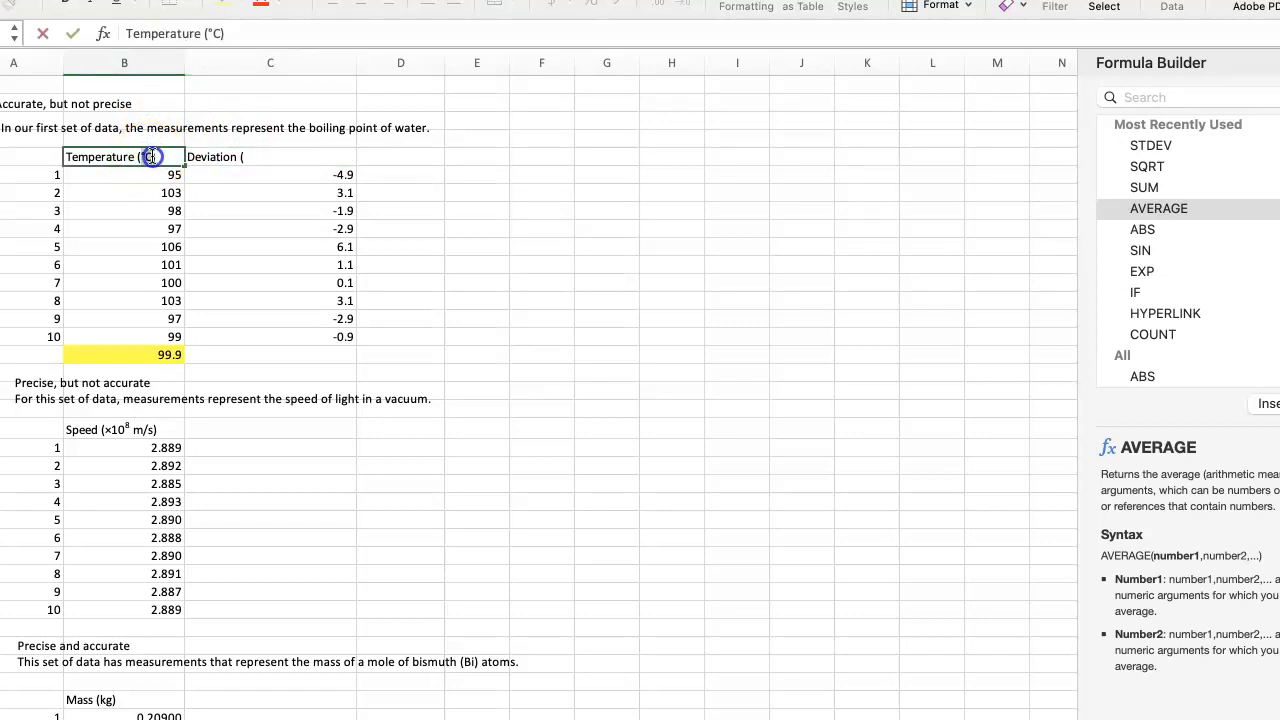
{"action": "right_click", "coordinate": [150, 156]}
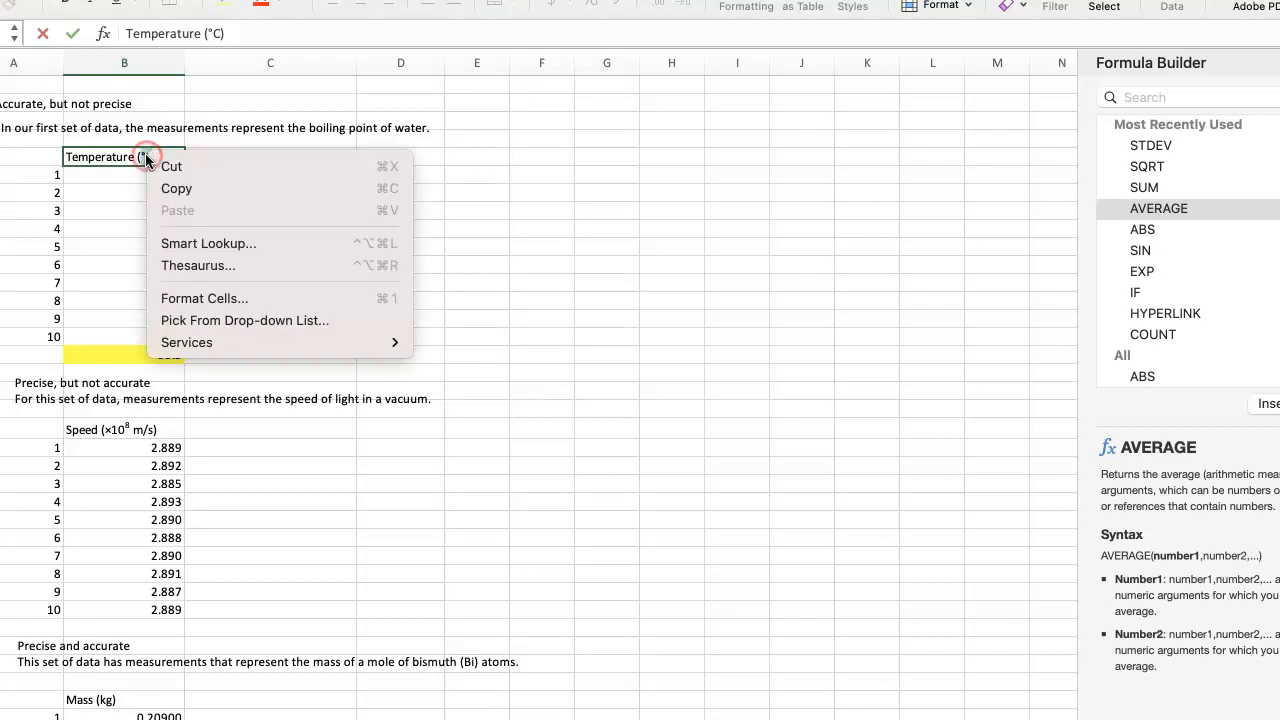
{"action": "left_click", "coordinate": [178, 196]}
Paste the °C unit into the Deviation heading cell and complete the heading as "Deviation(°C)".
{"action": "double_click", "coordinate": [259, 156]}
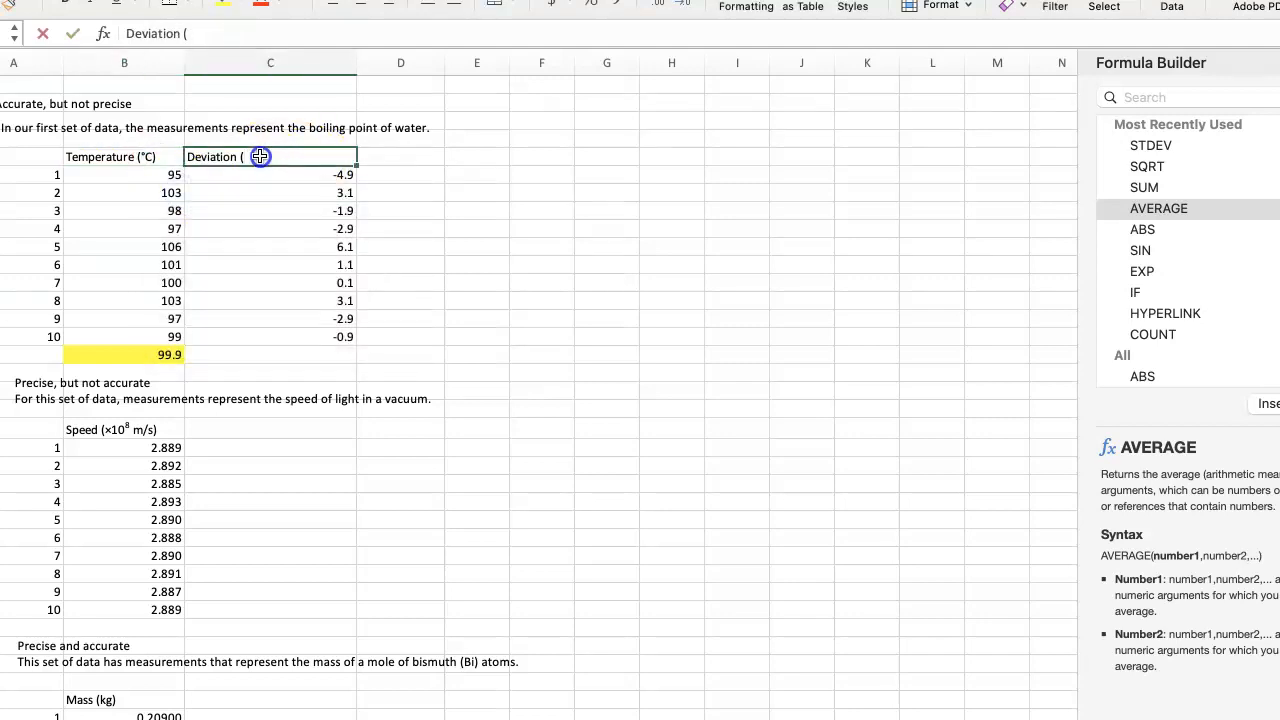
{"action": "key", "text": "super+v"}
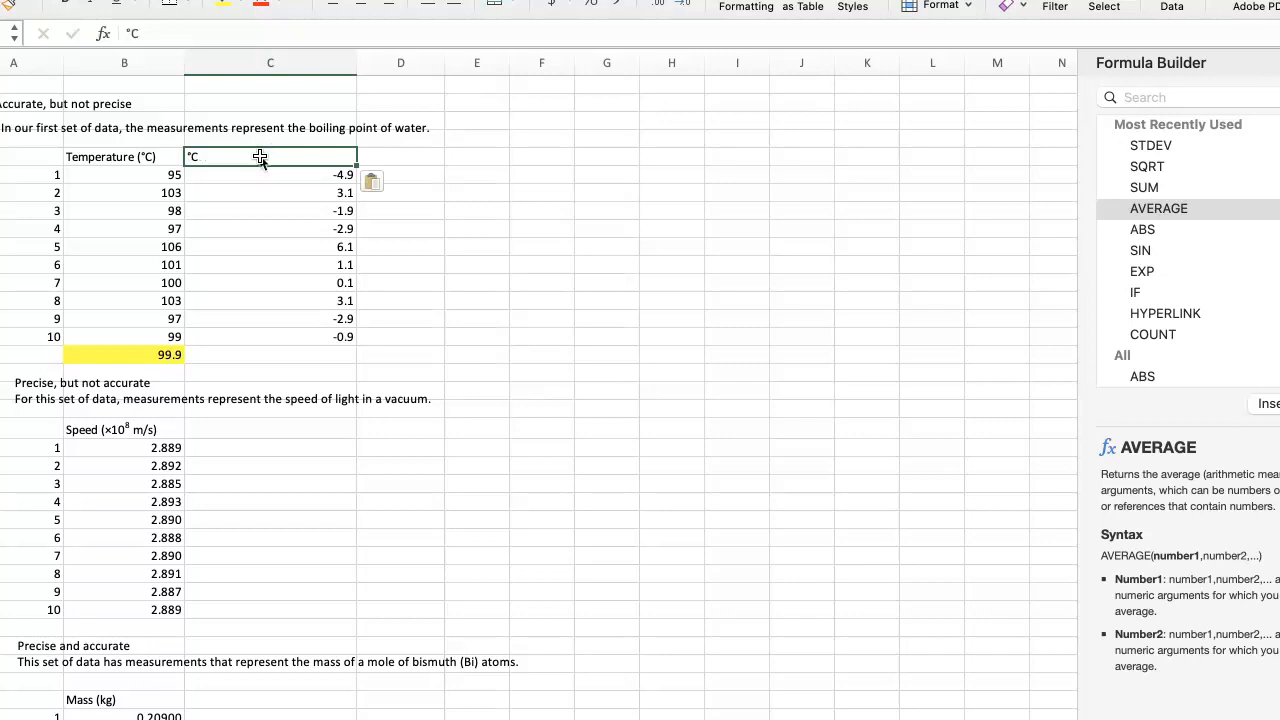
{"action": "double_click", "coordinate": [192, 155]}
{"action": "type", "text": "Deviation"}
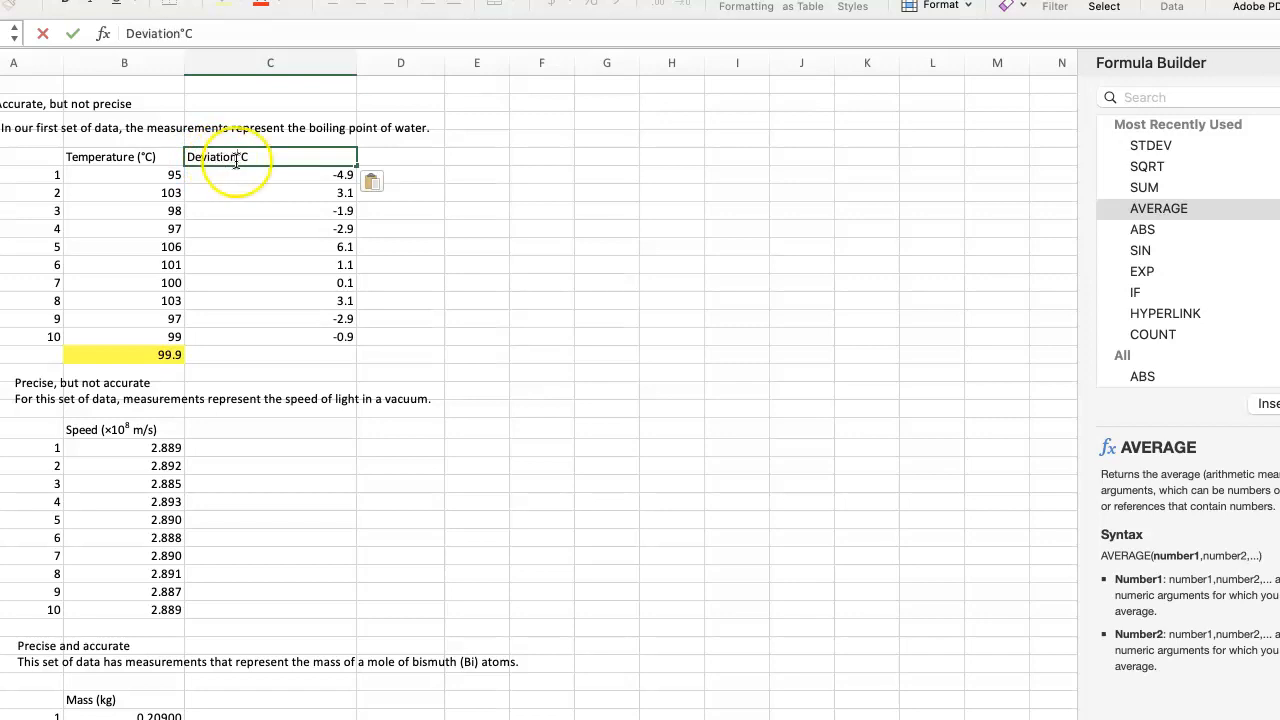
{"action": "type", "text": "("}
{"action": "left_click", "coordinate": [295, 150]}
{"action": "type", "text": ")"}
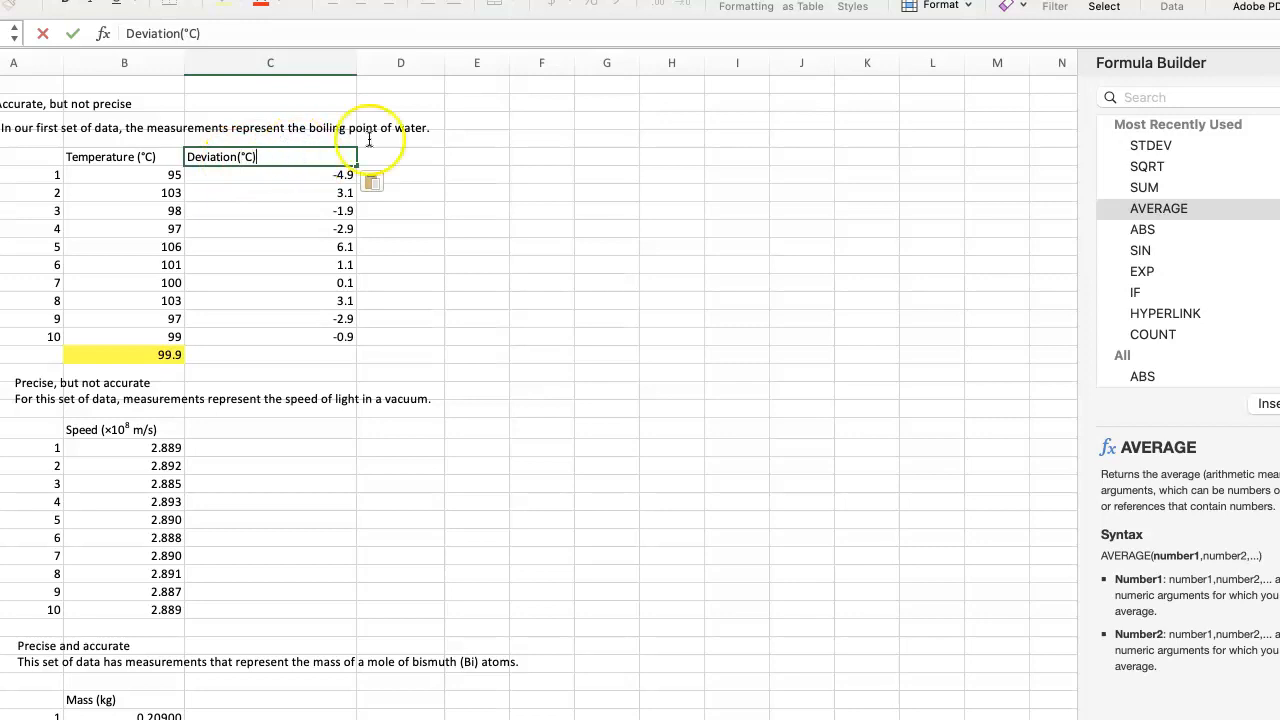
Widen column D and add the heading "Deviation Squared" beside the Deviation(°C) heading.
{"action": "left_click", "coordinate": [401, 157]}
{"action": "left_click_drag", "start_coordinate": [445, 62], "coordinate": [529, 67]}
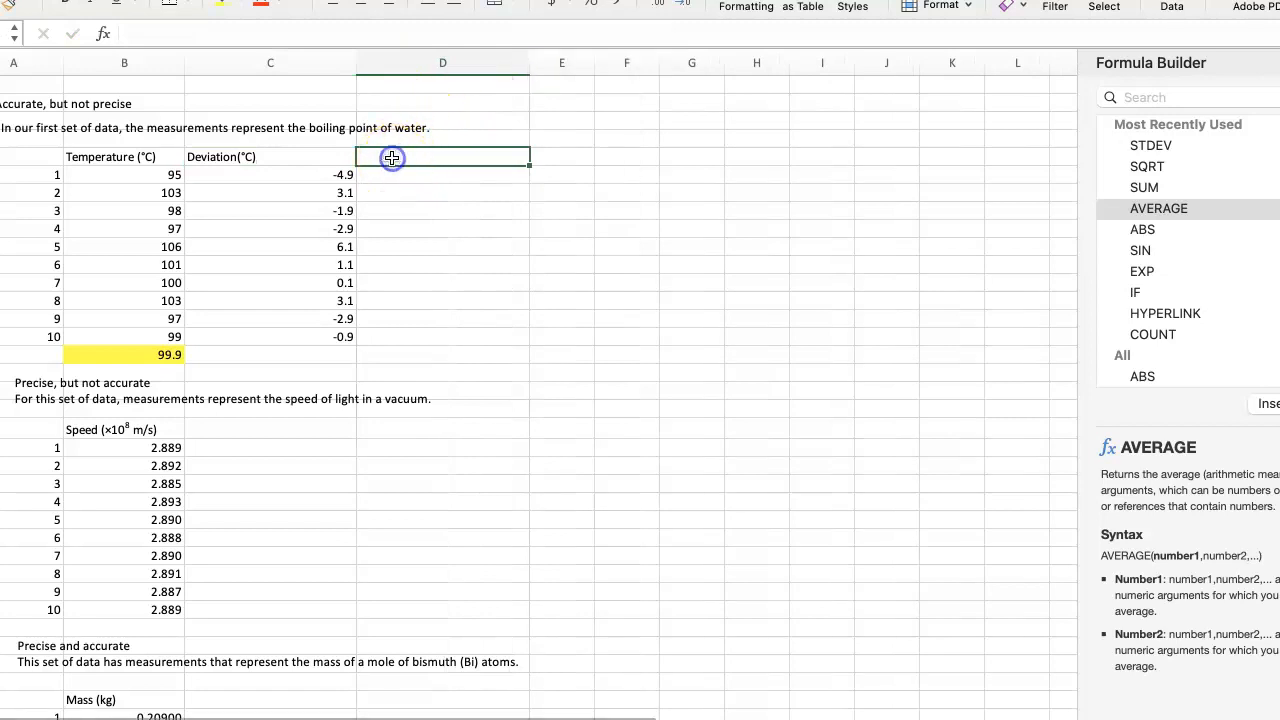
{"action": "type", "text": "Deviation"}
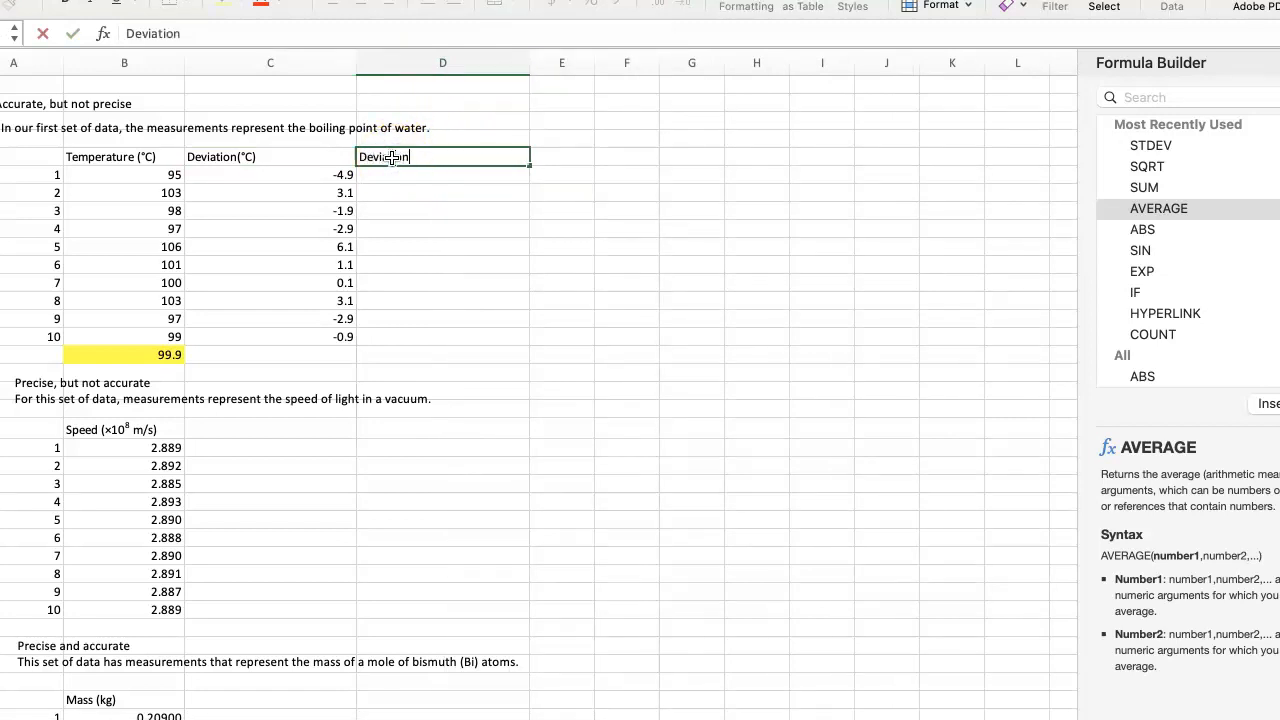
{"action": "type", "text": " Squared"}
Square each temperature deviation in D6:D15, using =C6*C6 filled down through all ten rows.
{"action": "left_click", "coordinate": [423, 175]}
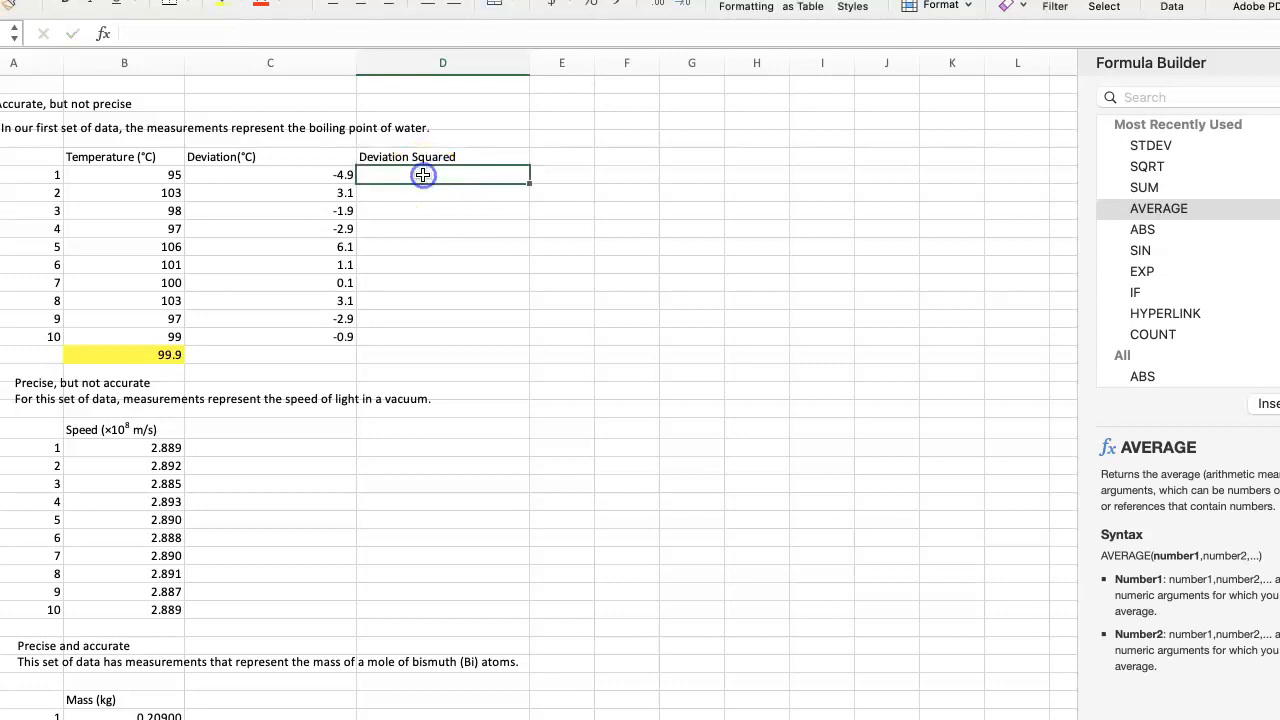
{"action": "type", "text": "="}
{"action": "left_click", "coordinate": [325, 176]}
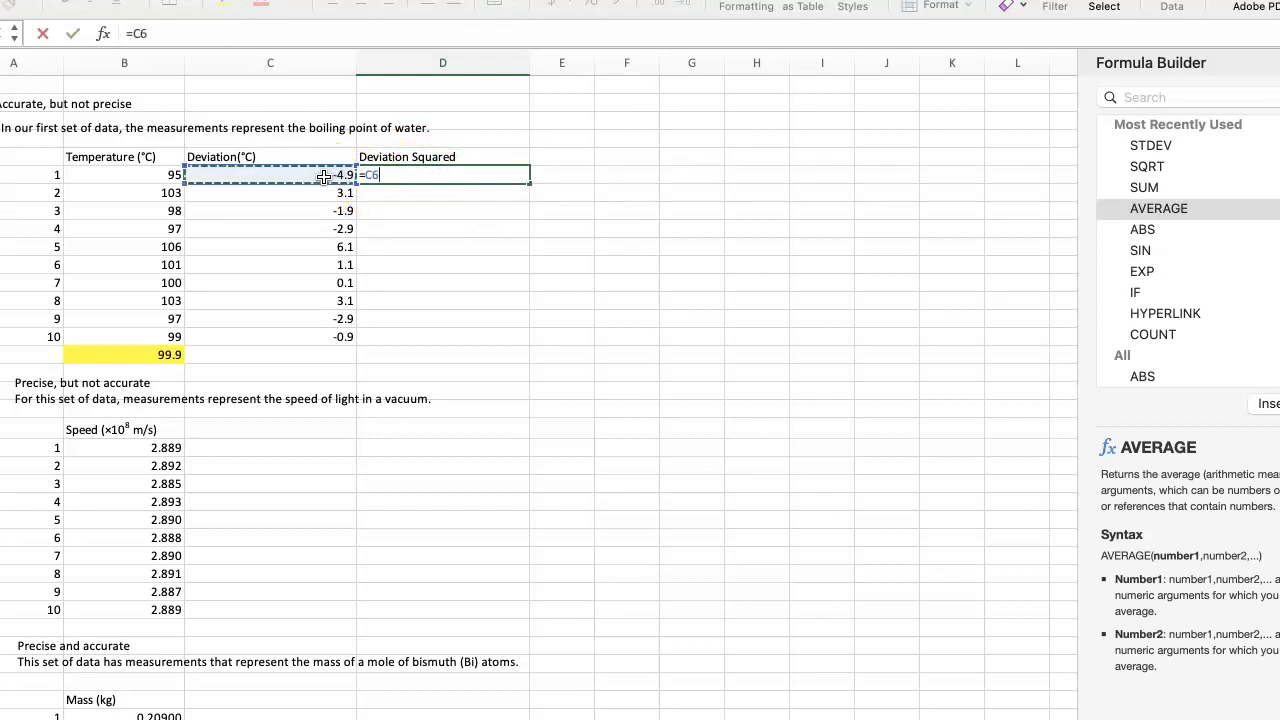
{"action": "type", "text": "*"}
{"action": "left_click", "coordinate": [291, 177]}
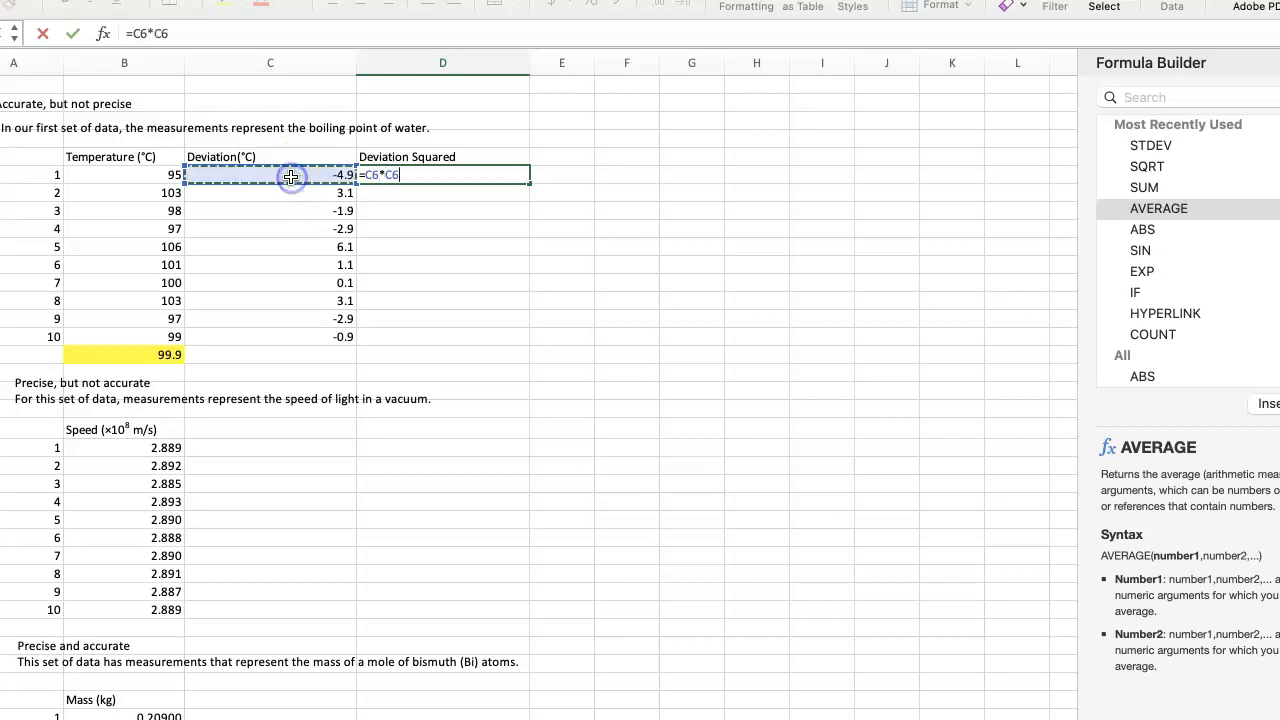
{"action": "key", "text": "Return"}
{"action": "left_click", "coordinate": [471, 176]}
{"action": "left_click_drag", "start_coordinate": [524, 258], "coordinate": [529, 343]}
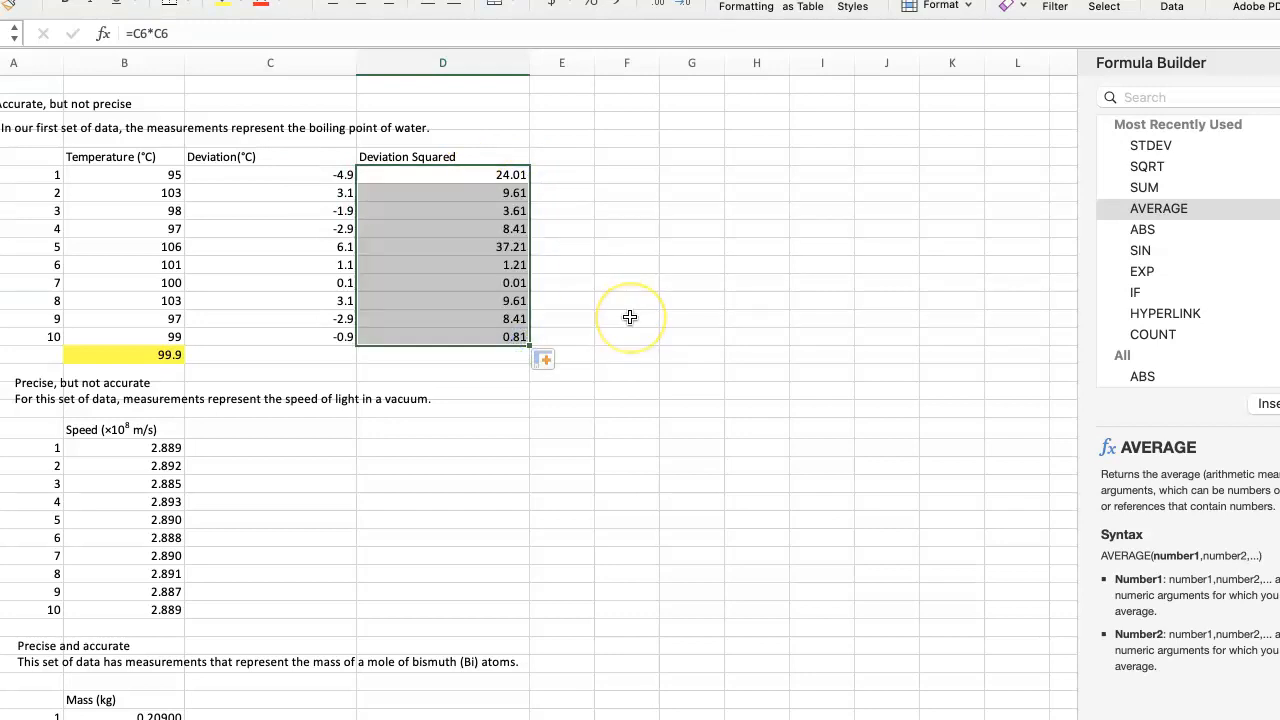
Total the squared deviations D6:D15 with the SUM function in cell D16, directly below them.
{"action": "left_click", "coordinate": [412, 352]}
{"action": "type", "text": "="}
{"action": "left_click", "coordinate": [1143, 170]}
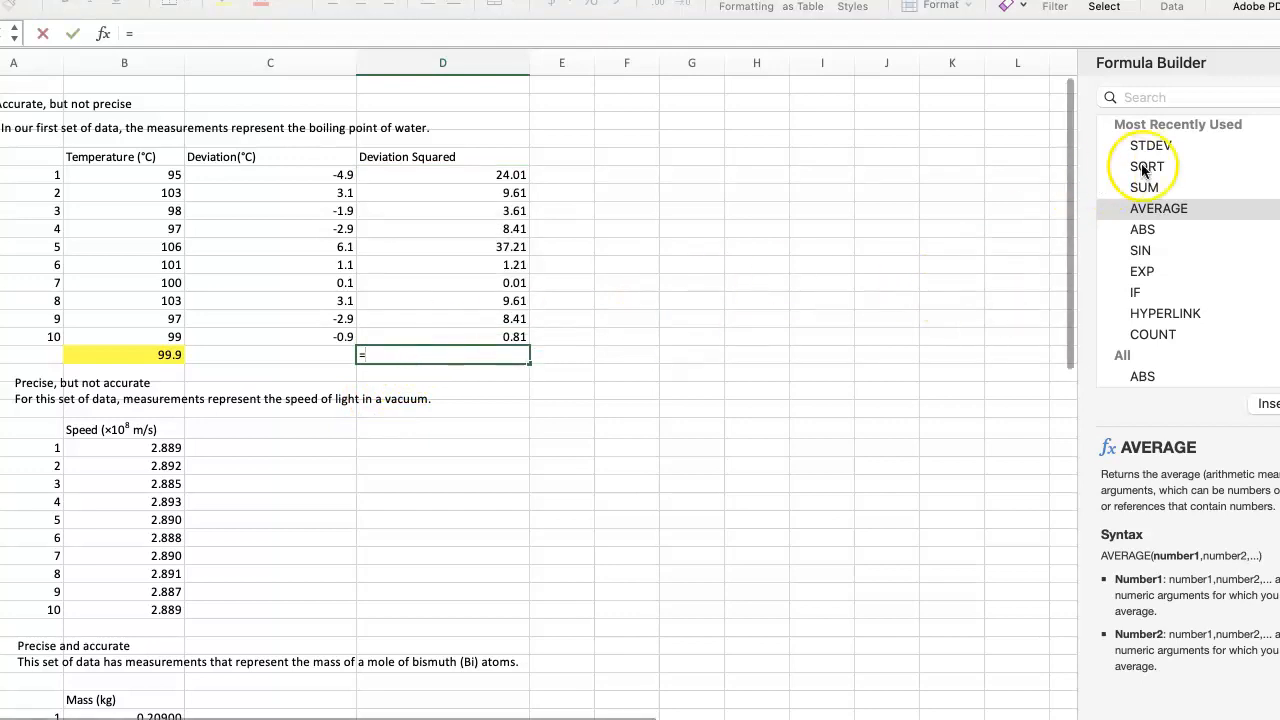
{"action": "left_click", "coordinate": [1145, 187]}
{"action": "left_click", "coordinate": [1266, 403]}
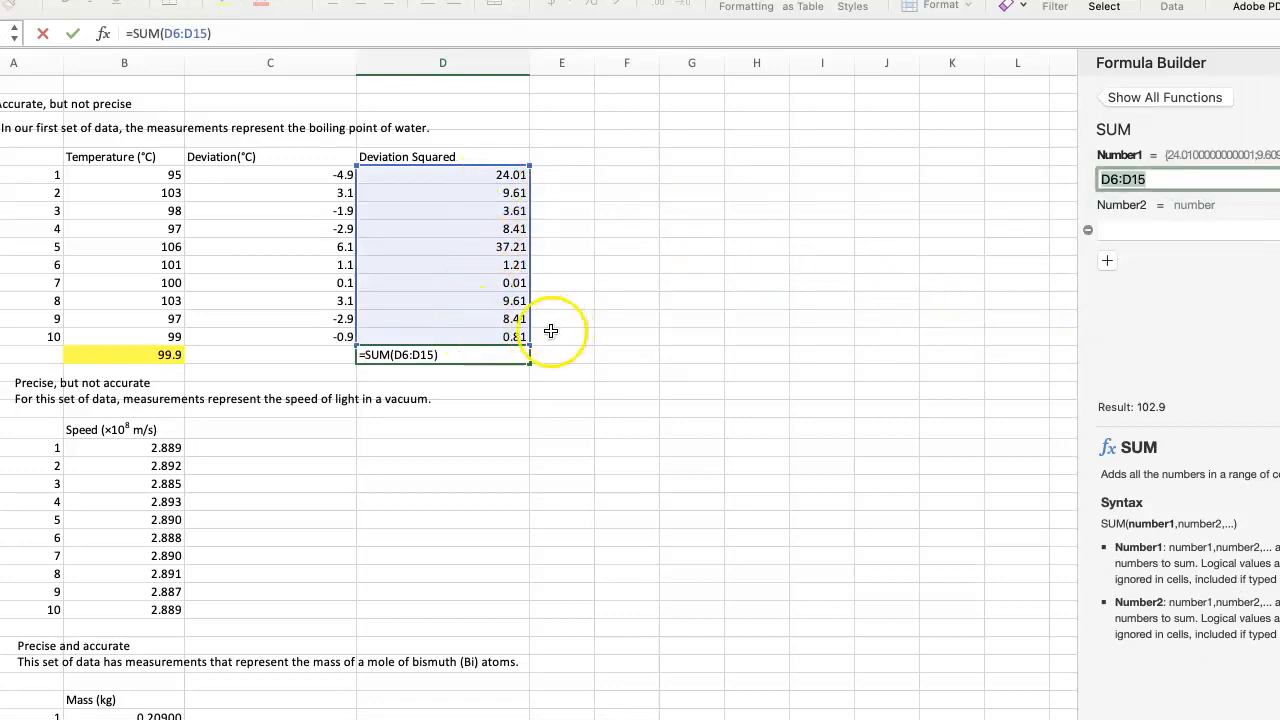
{"action": "left_click", "coordinate": [224, 35]}
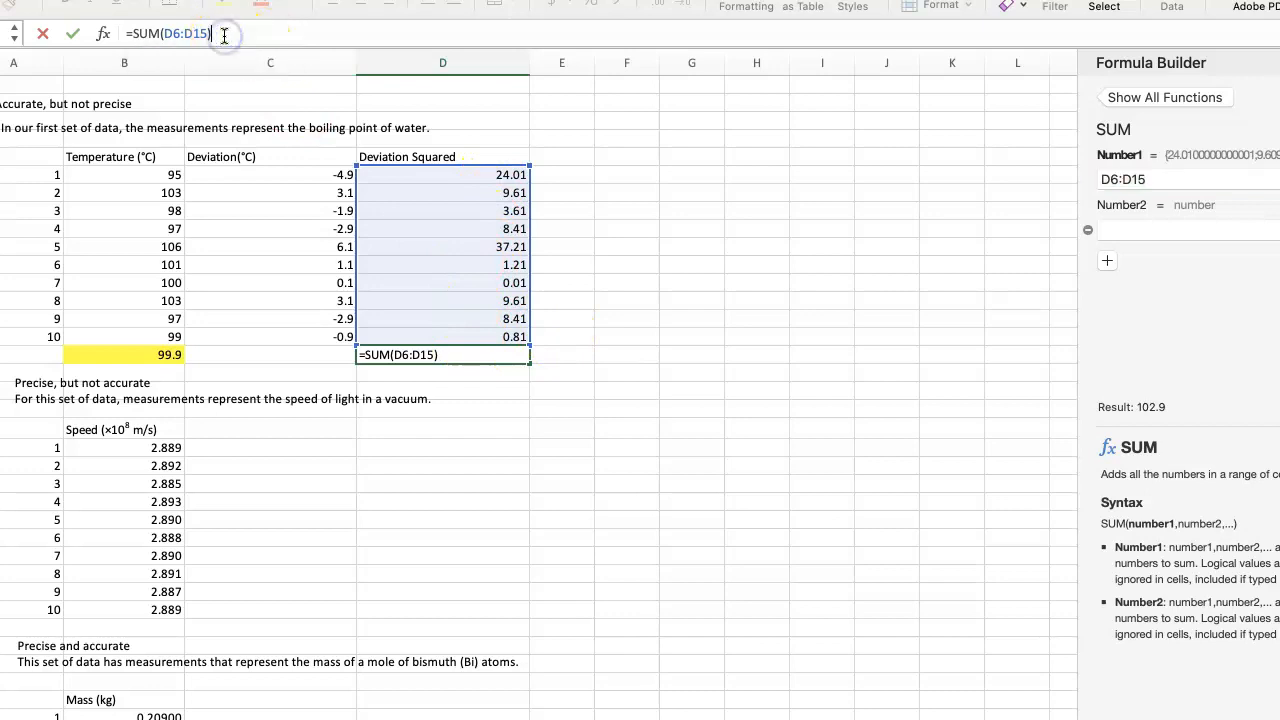
{"action": "key", "text": "Return"}
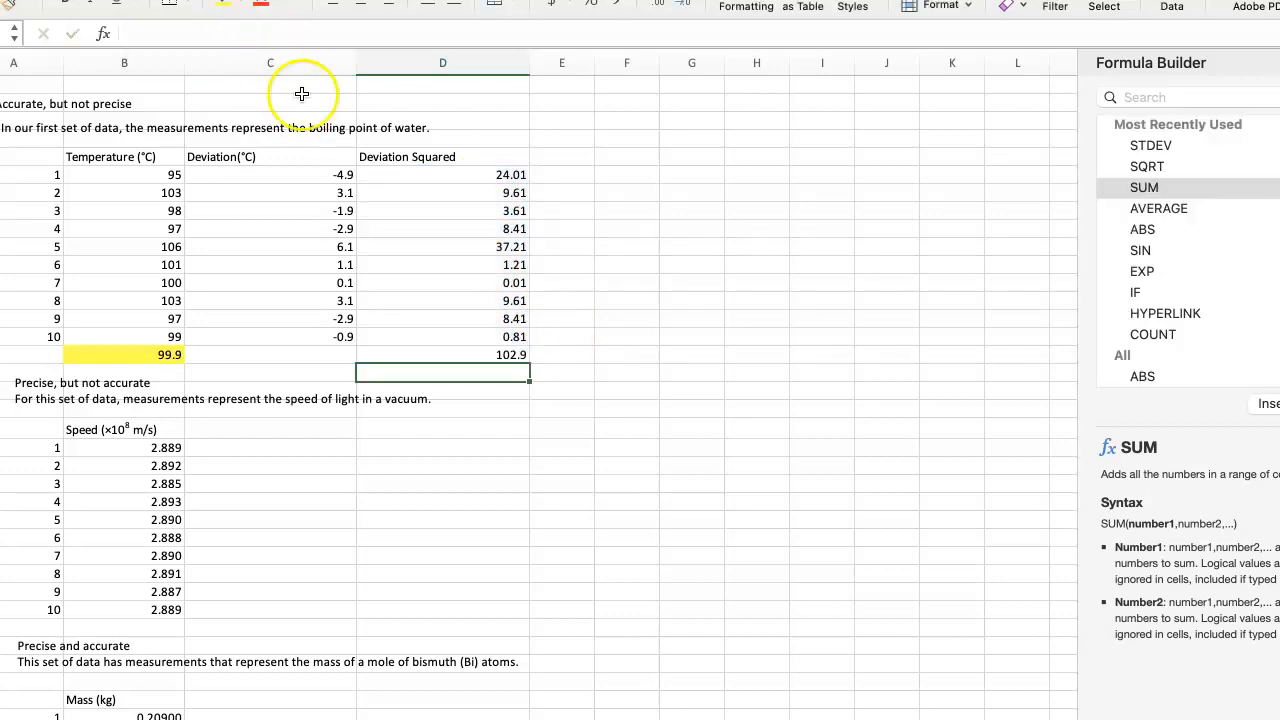
{"action": "left_click", "coordinate": [461, 394]}
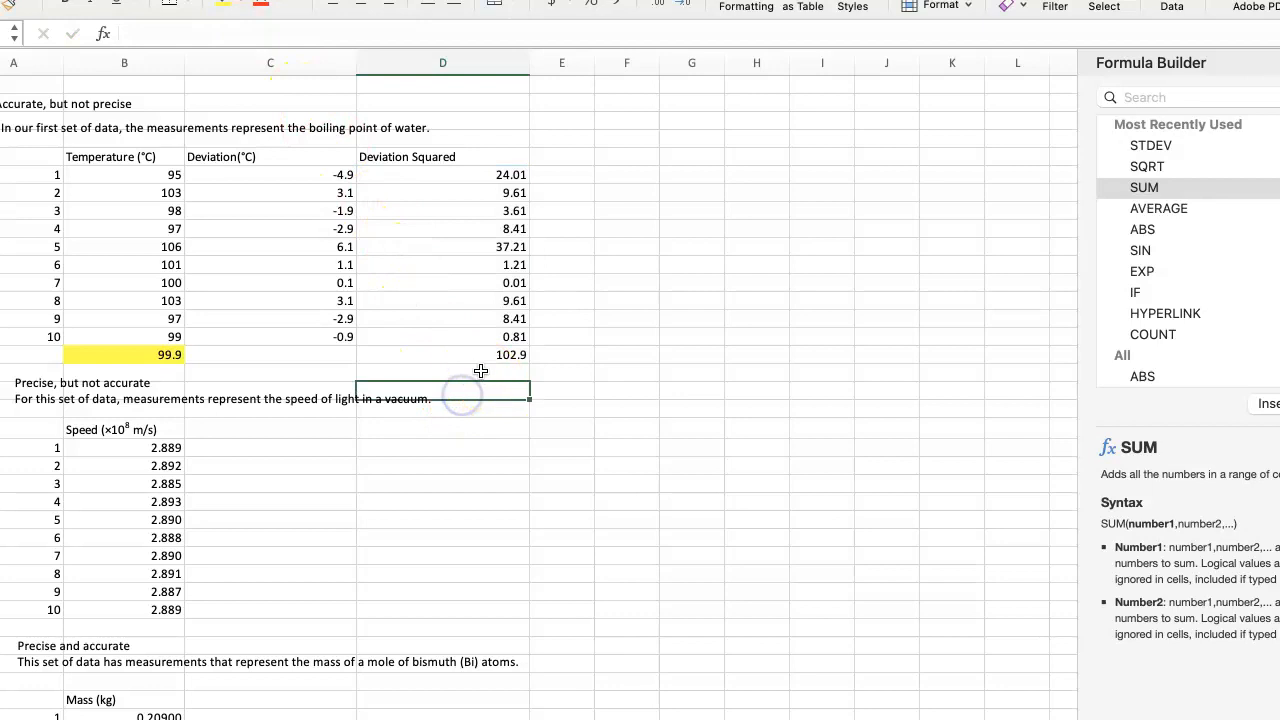
{"action": "left_click", "coordinate": [482, 358]}
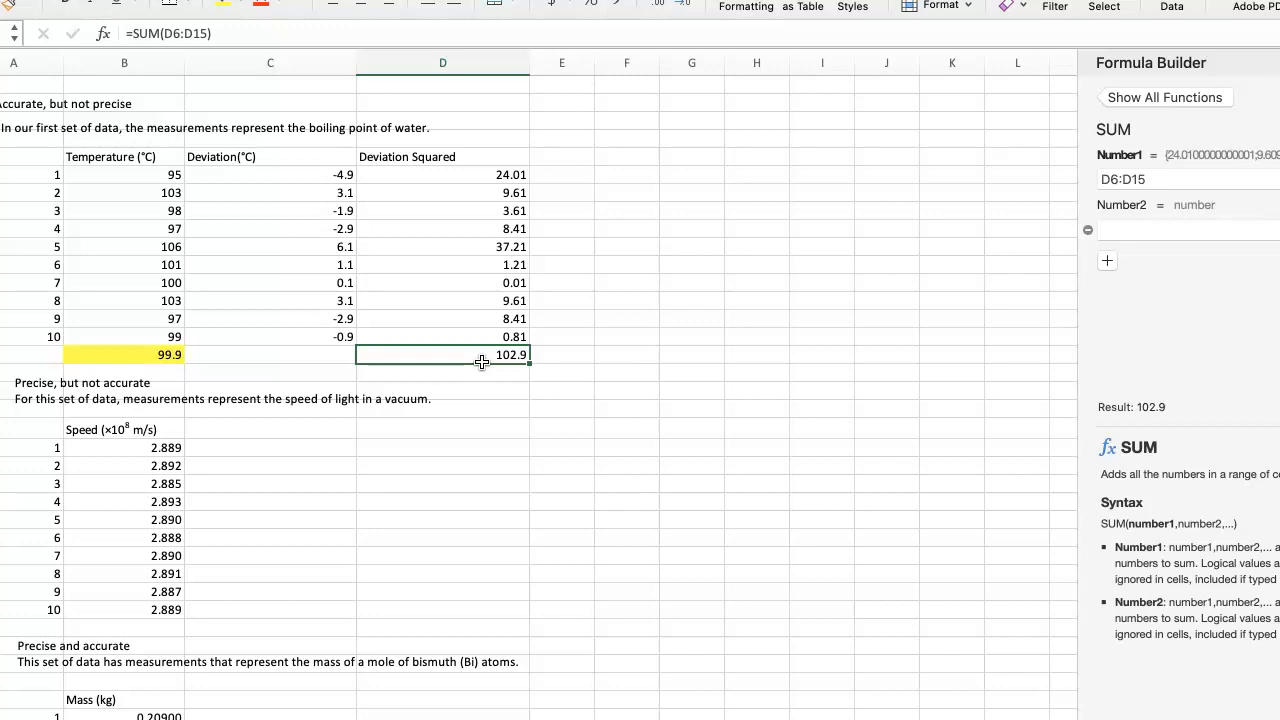
Widen column F and divide the sum of squared deviations by 9 in F8 with =D16/9.
{"action": "left_click", "coordinate": [643, 211]}
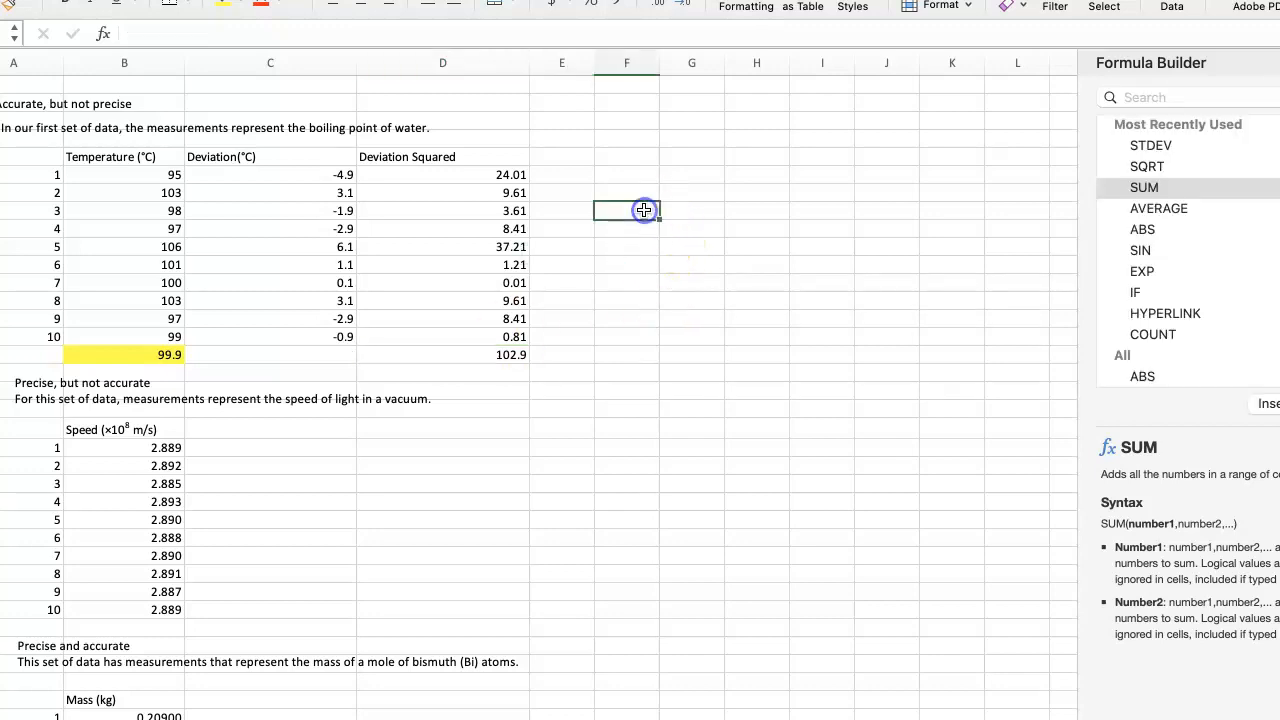
{"action": "left_click_drag", "start_coordinate": [660, 60], "coordinate": [729, 59]}
{"action": "left_click", "coordinate": [619, 209]}
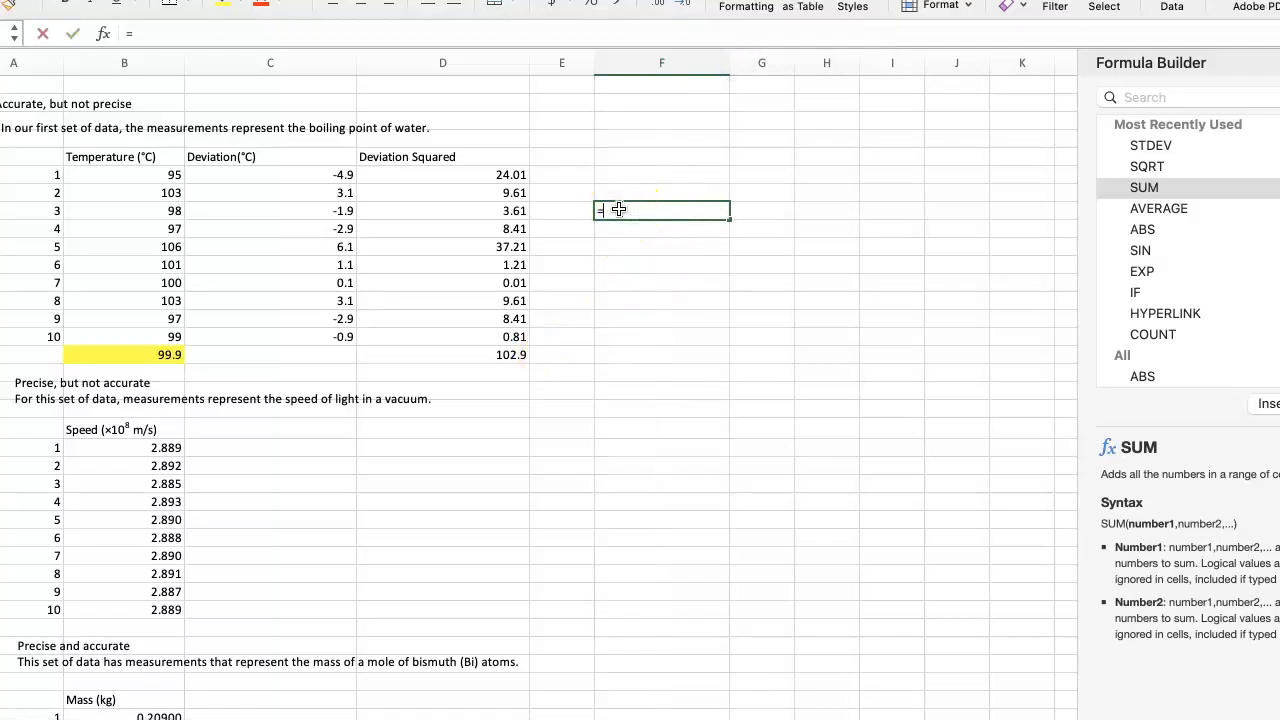
{"action": "type", "text": "="}
{"action": "left_click", "coordinate": [514, 363]}
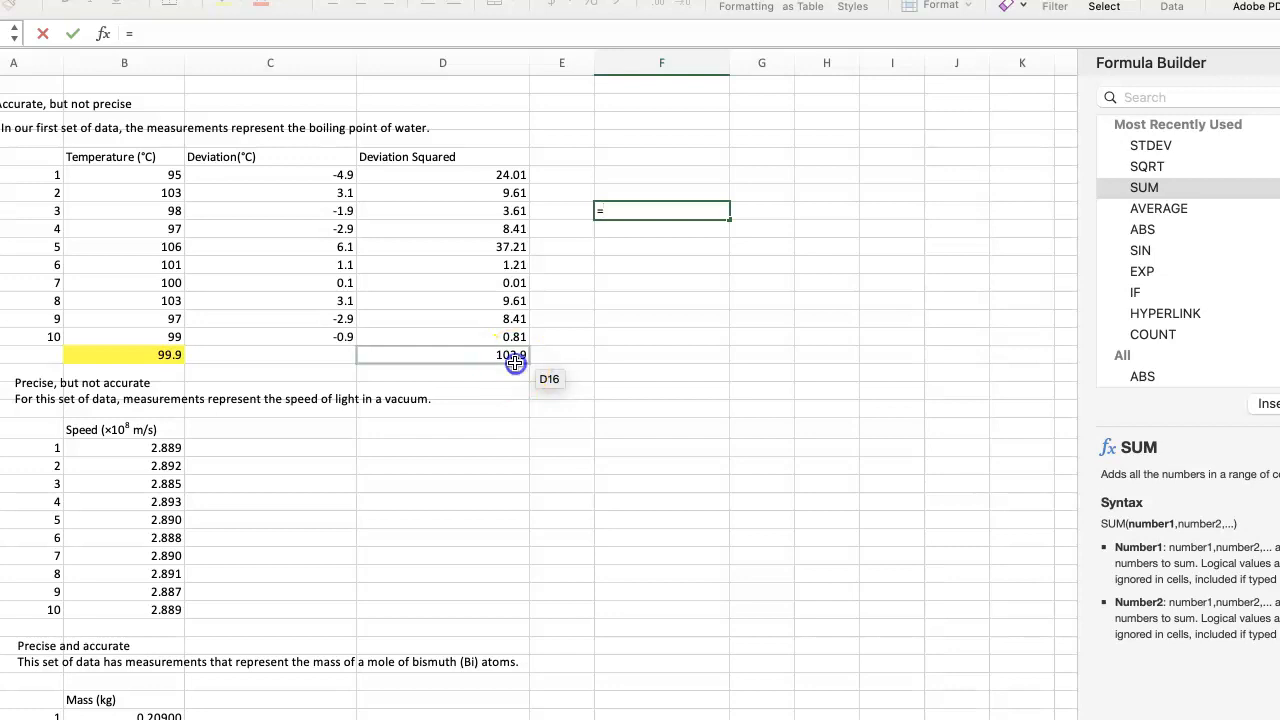
{"action": "type", "text": "/"}
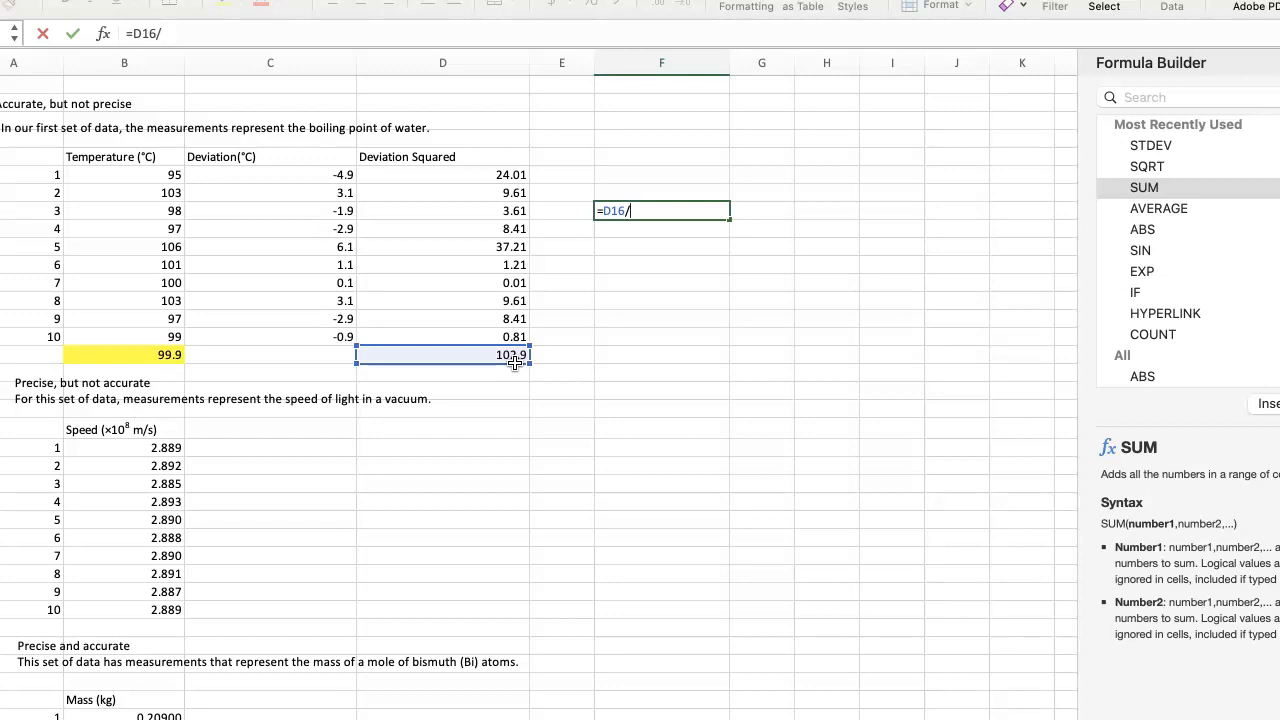
{"action": "type", "text": "9"}
{"action": "key", "text": "Return"}
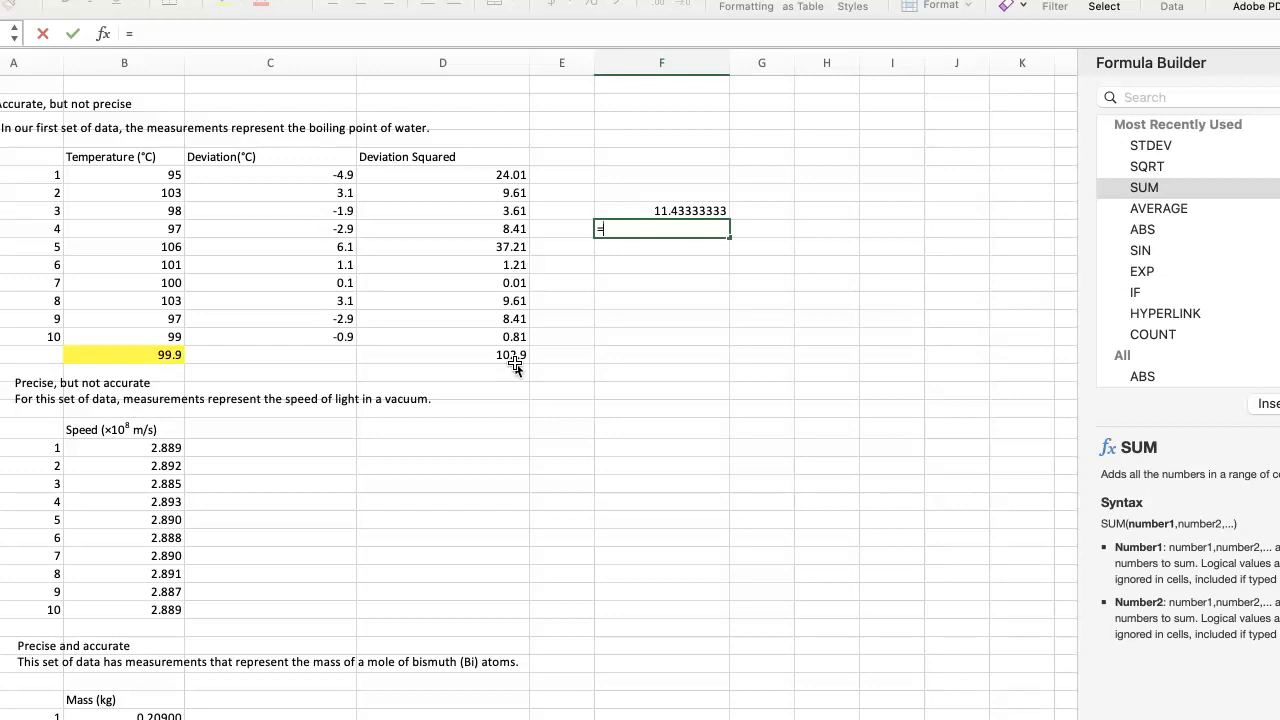
Calculate the square root of F8 in cell F9, directly below it, with =SQRT(F8).
{"action": "left_click", "coordinate": [1148, 168]}
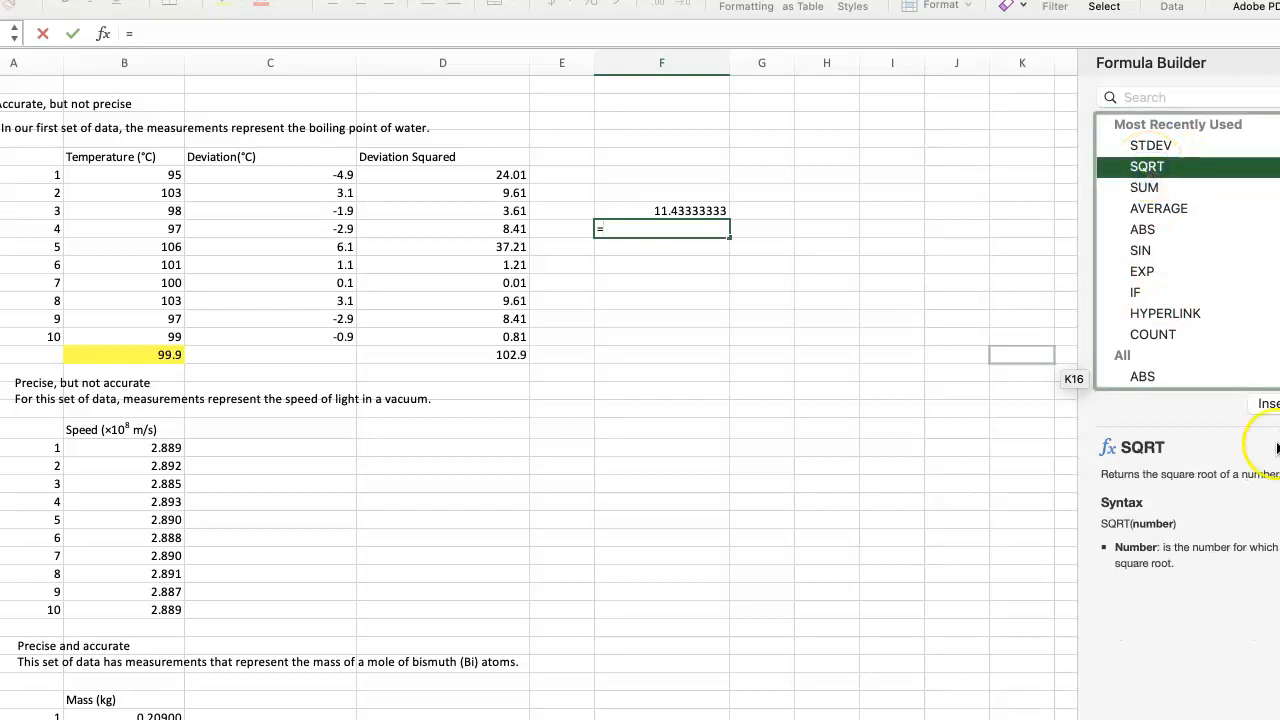
{"action": "double_click", "coordinate": [1148, 166]}
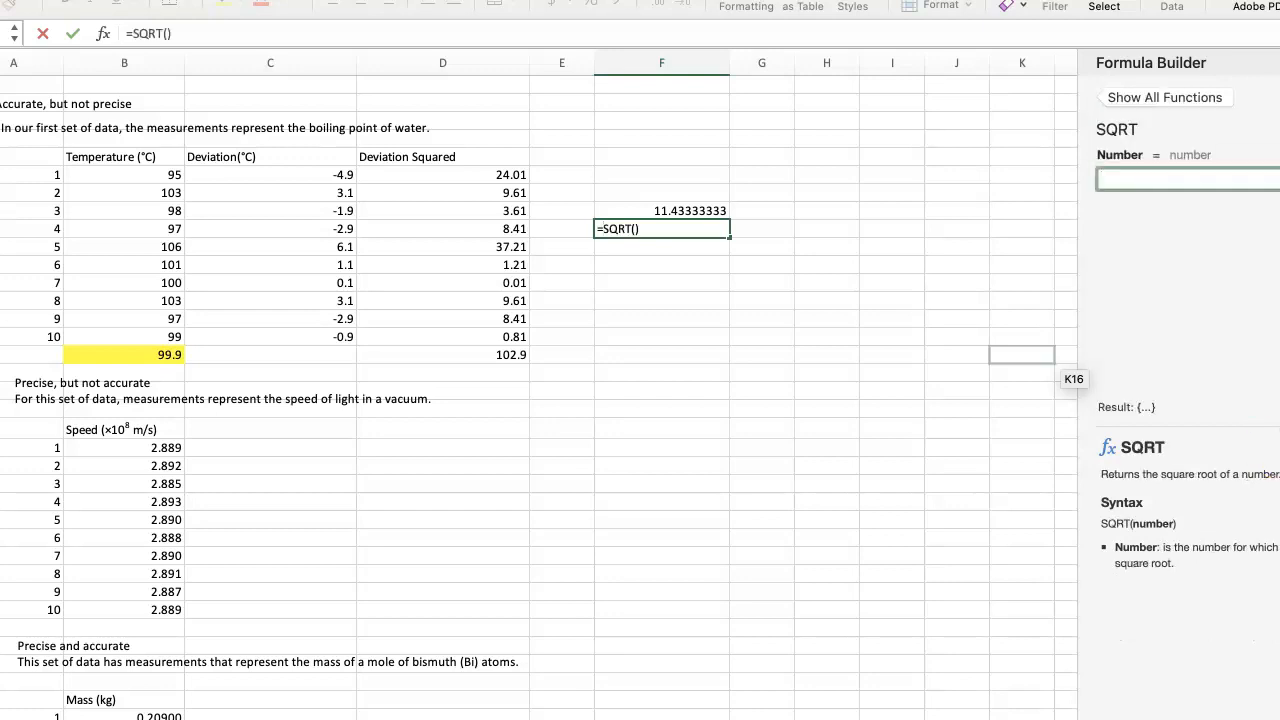
{"action": "left_click", "coordinate": [636, 230]}
{"action": "left_click", "coordinate": [688, 210]}
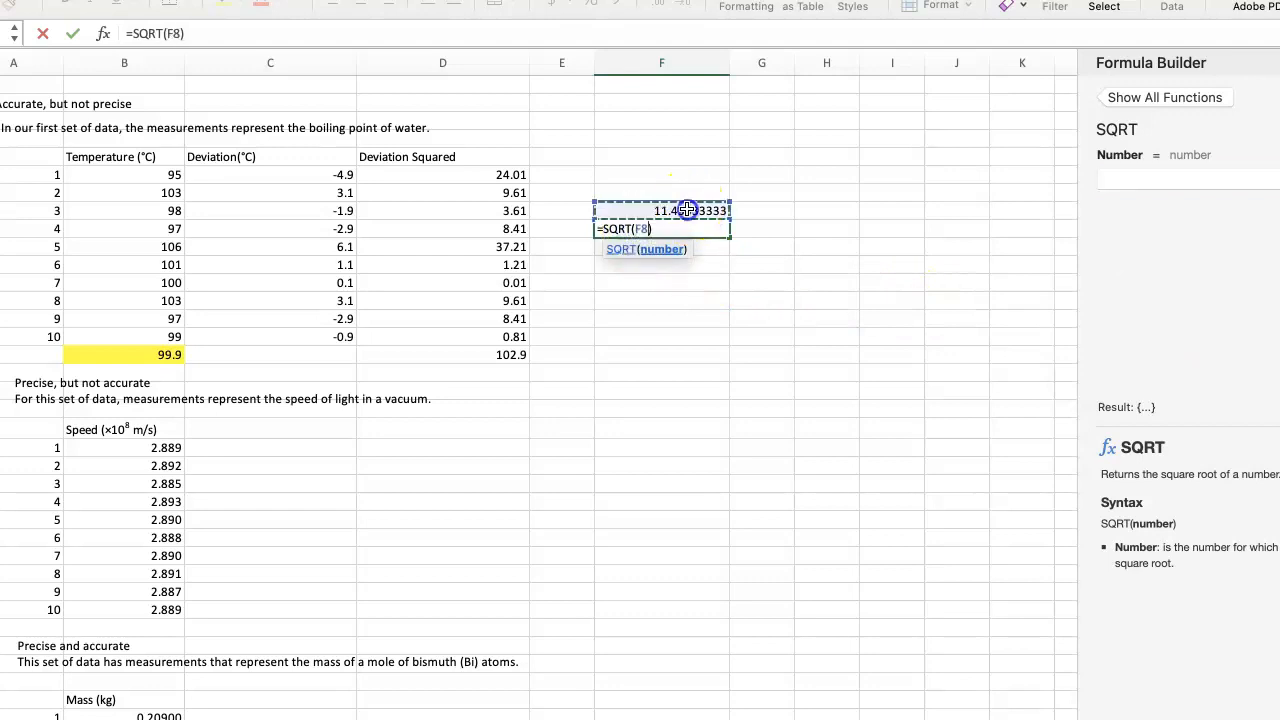
{"action": "left_click", "coordinate": [666, 231]}
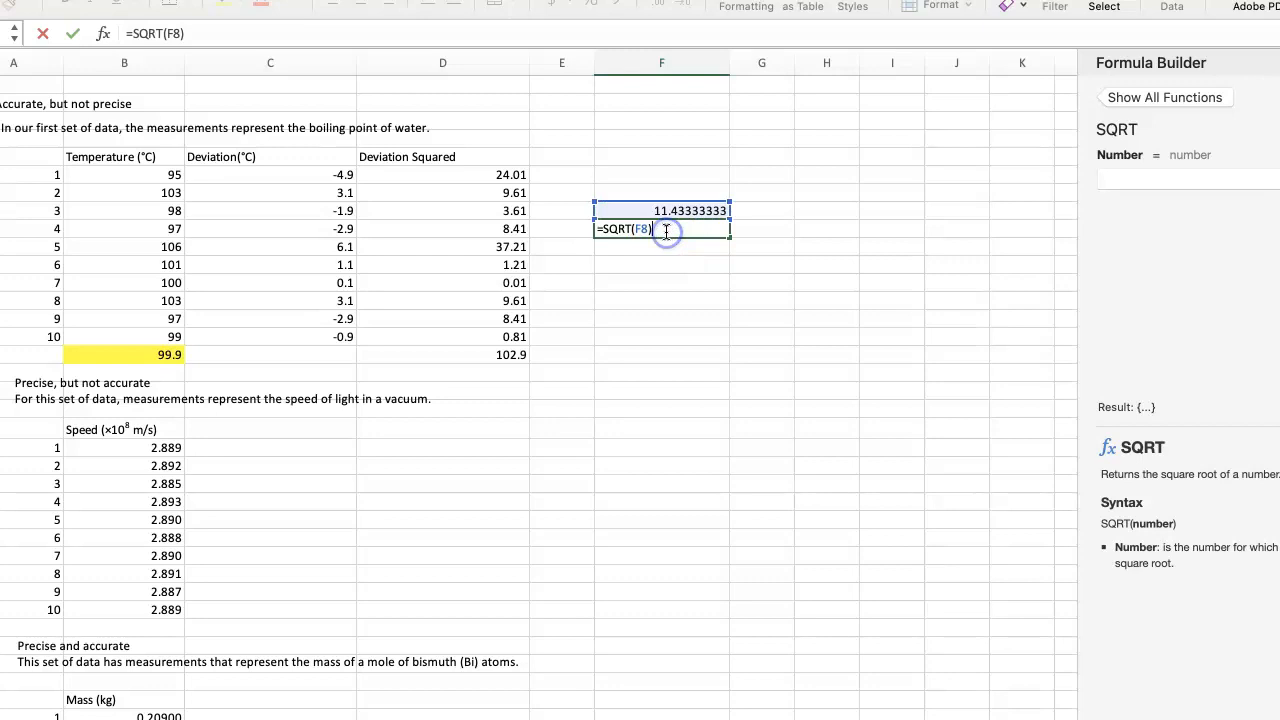
{"action": "key", "text": "Return"}
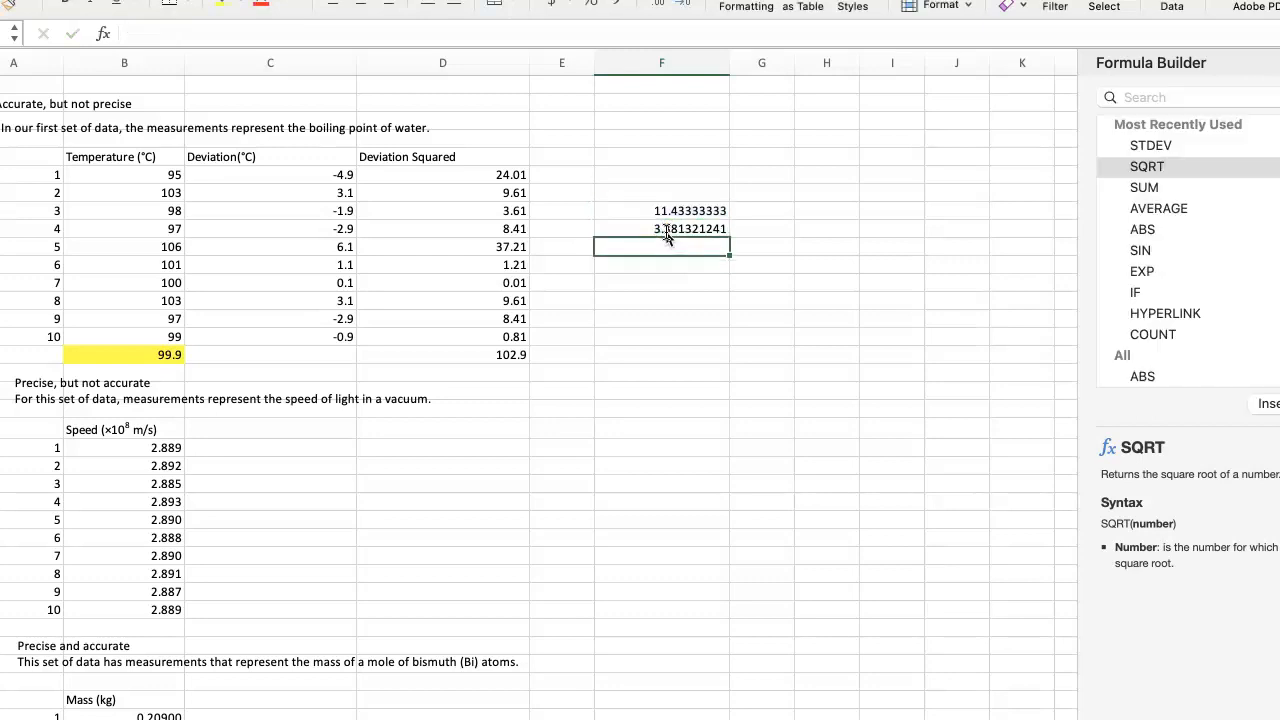
Highlight the square root result in F9 with a light orange fill.
{"action": "left_click", "coordinate": [680, 229]}
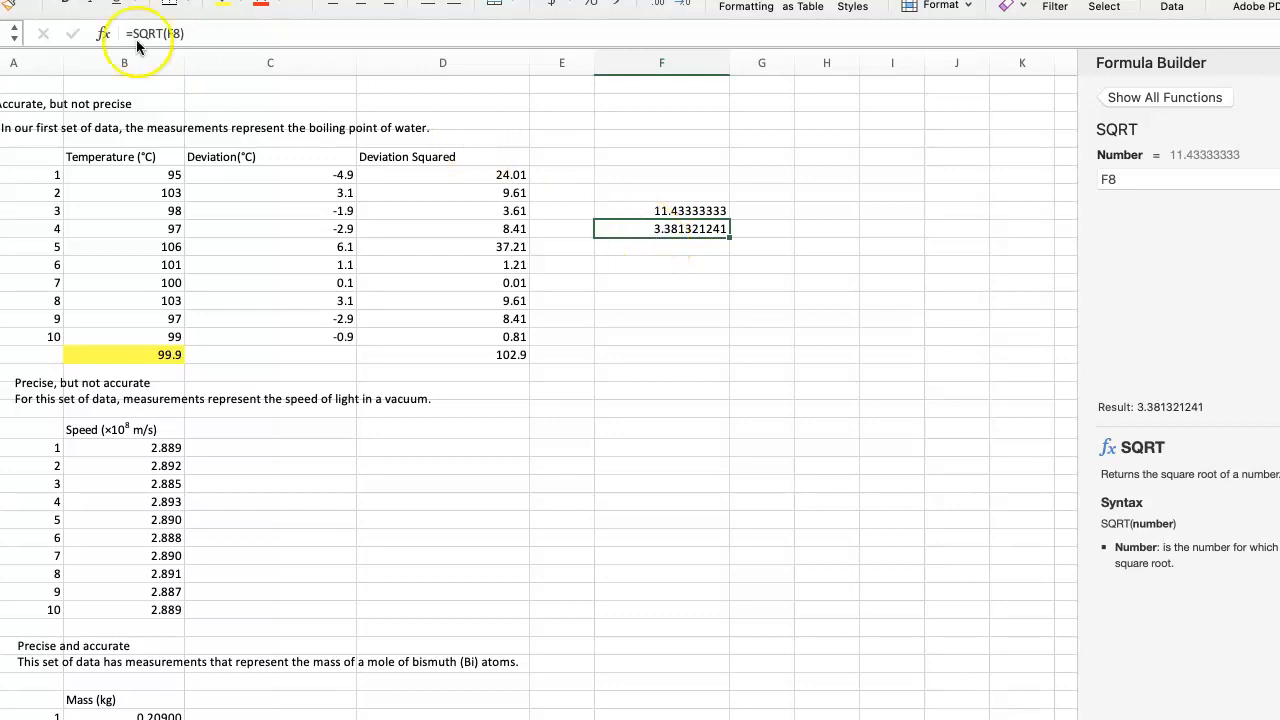
{"action": "left_click", "coordinate": [240, 3]}
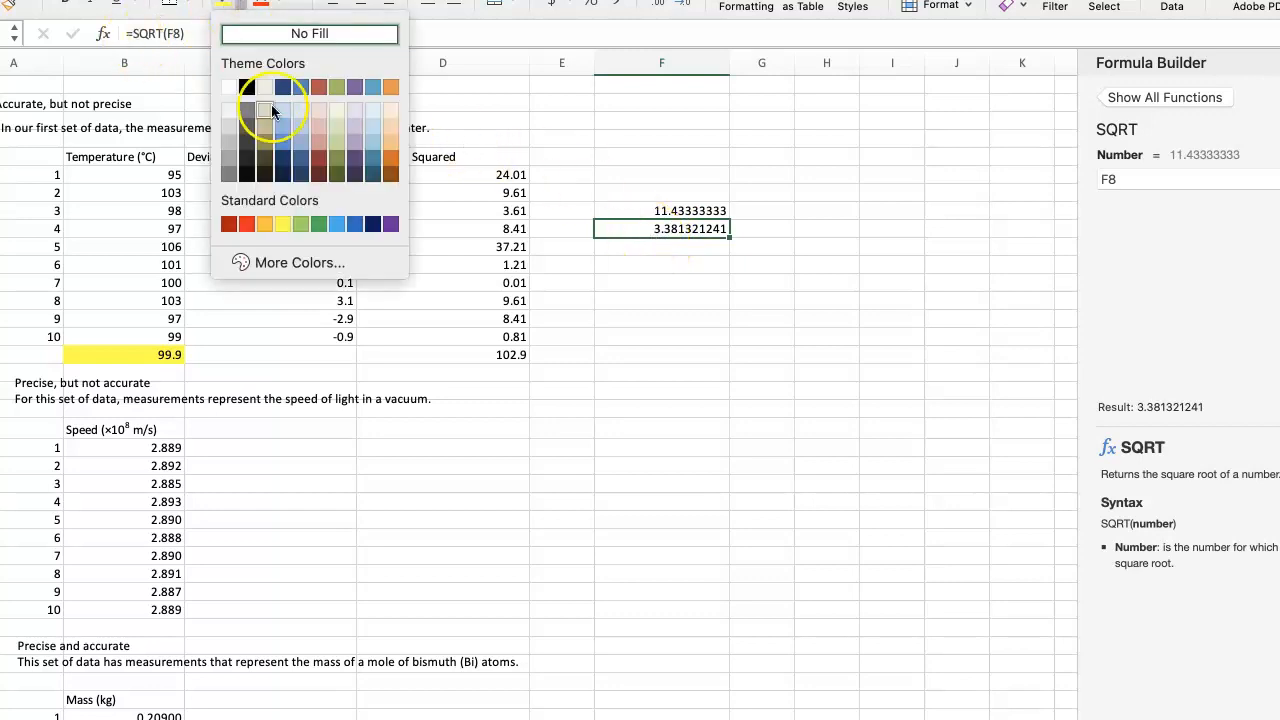
{"action": "left_click", "coordinate": [390, 128]}
{"action": "left_click", "coordinate": [786, 371]}
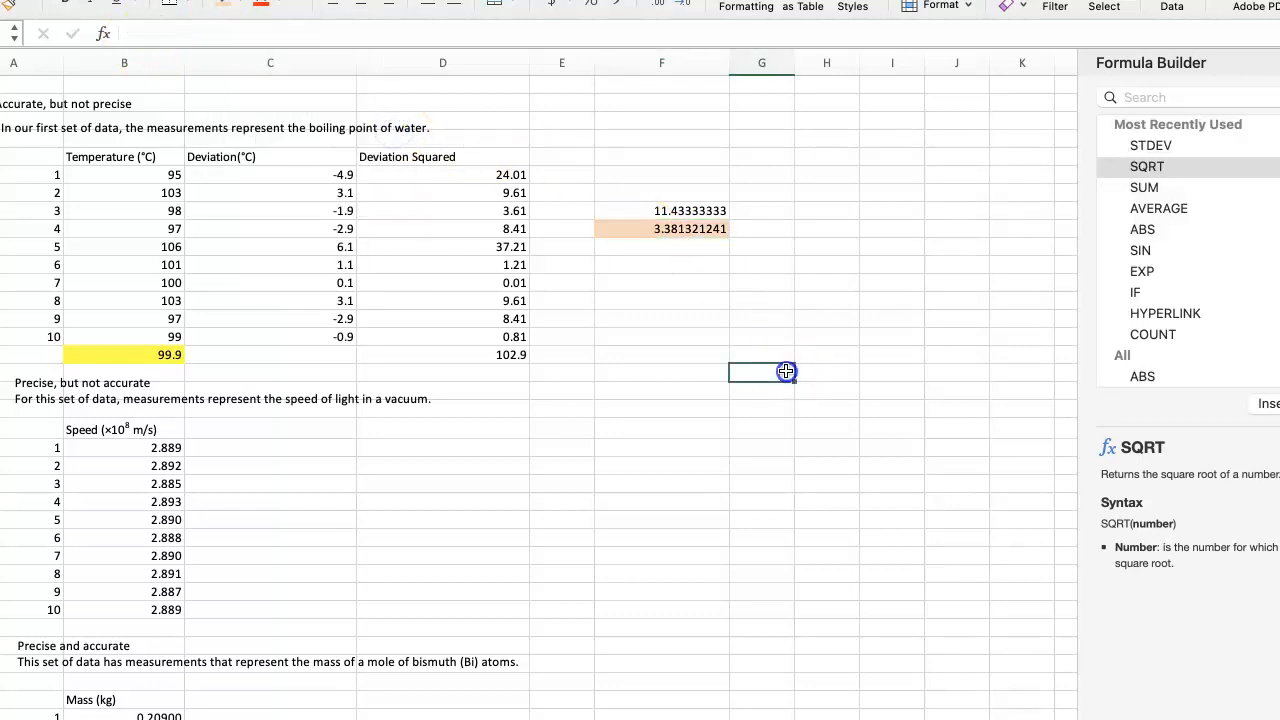
Compute the standard deviation of the temperatures in F10 with =STDEV(B6:B15), replacing the suggested range.
{"action": "left_click", "coordinate": [682, 249]}
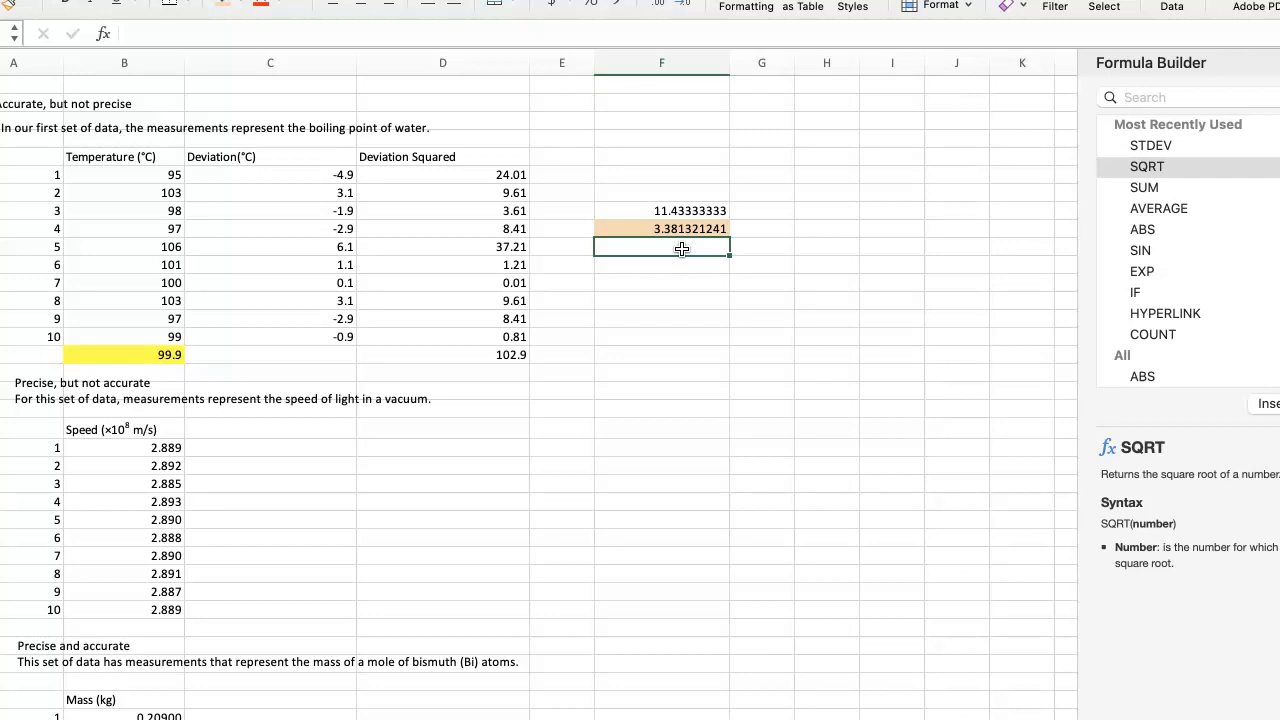
{"action": "type", "text": "="}
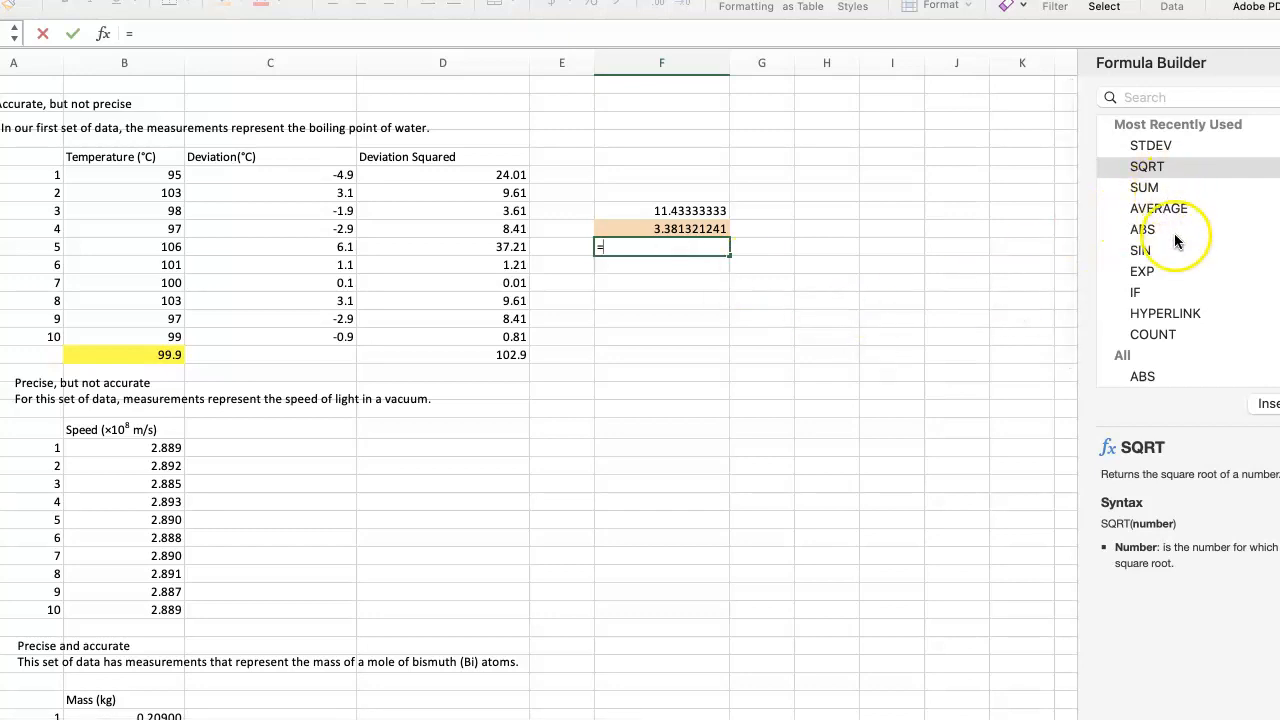
{"action": "left_click", "coordinate": [1153, 147]}
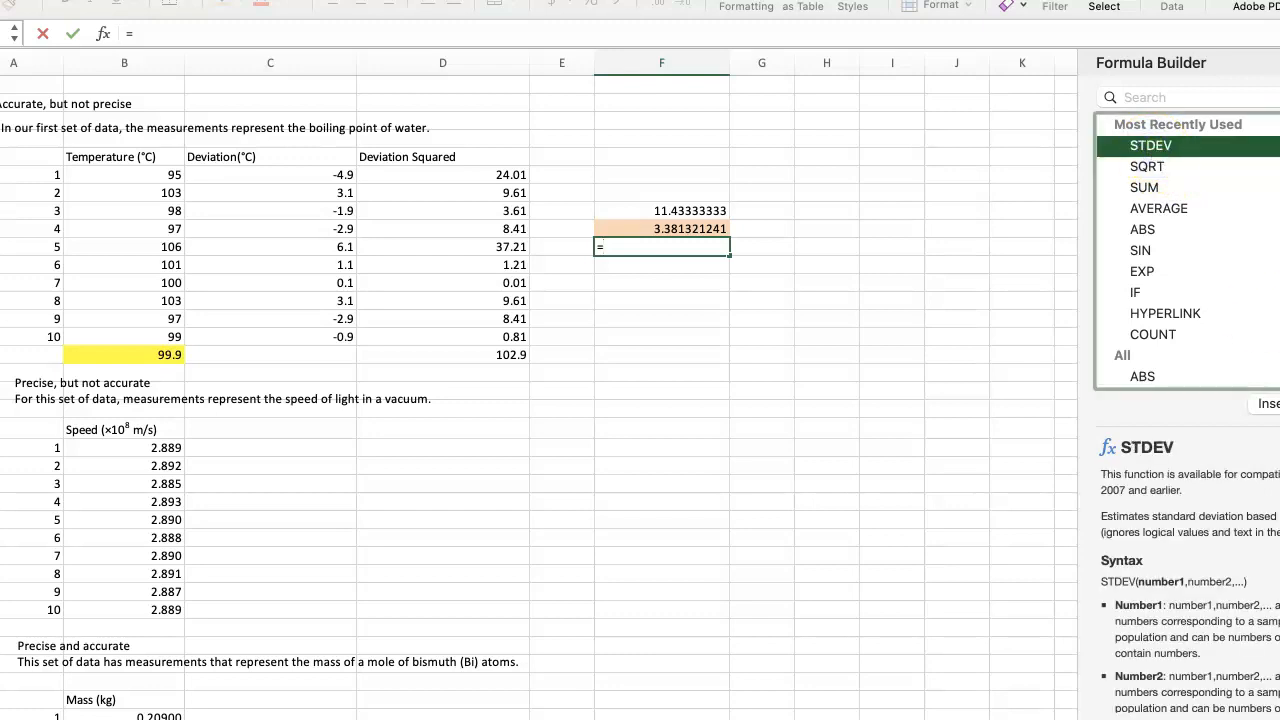
{"action": "left_click", "coordinate": [1266, 403]}
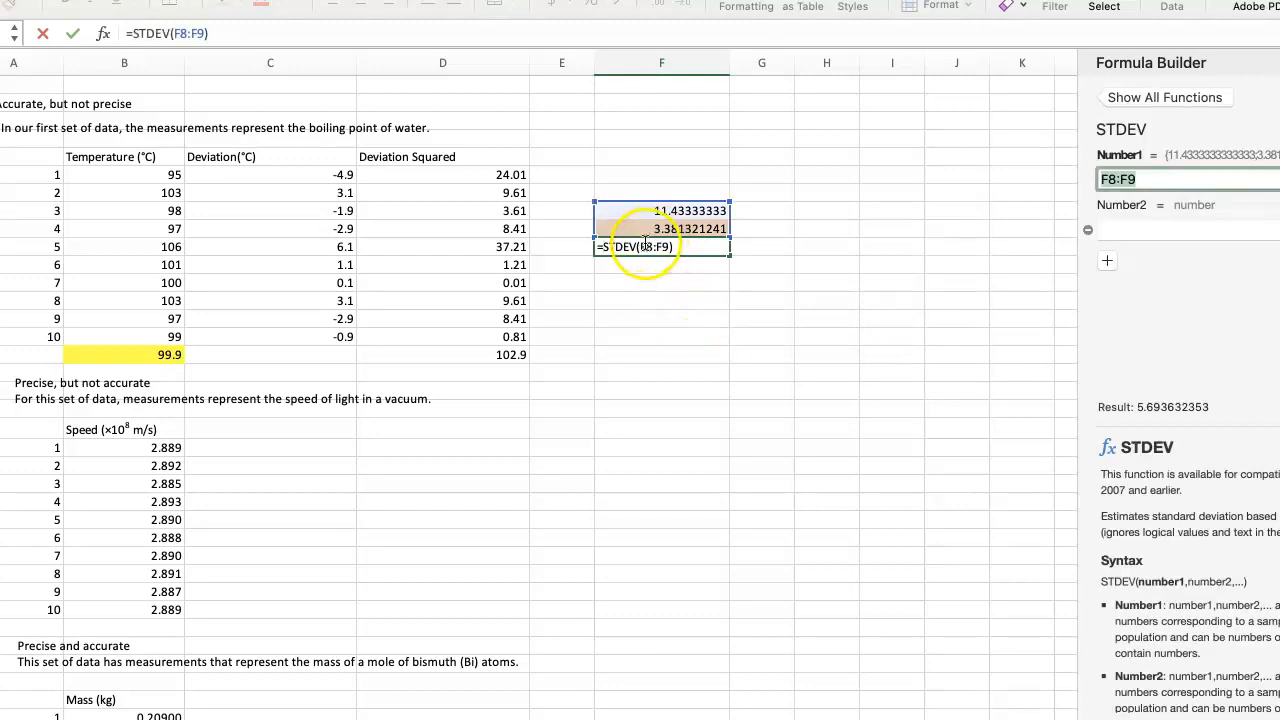
{"action": "left_click_drag", "start_coordinate": [640, 246], "coordinate": [662, 246]}
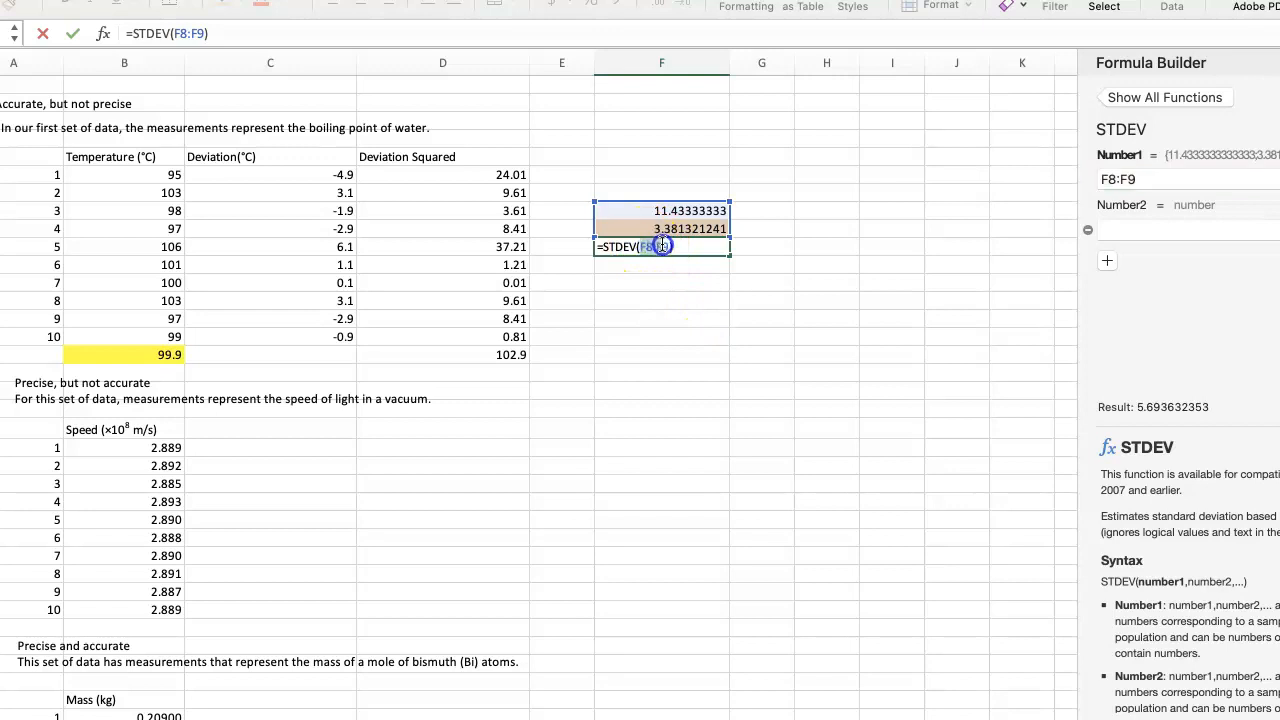
{"action": "key", "text": "BackSpace"}
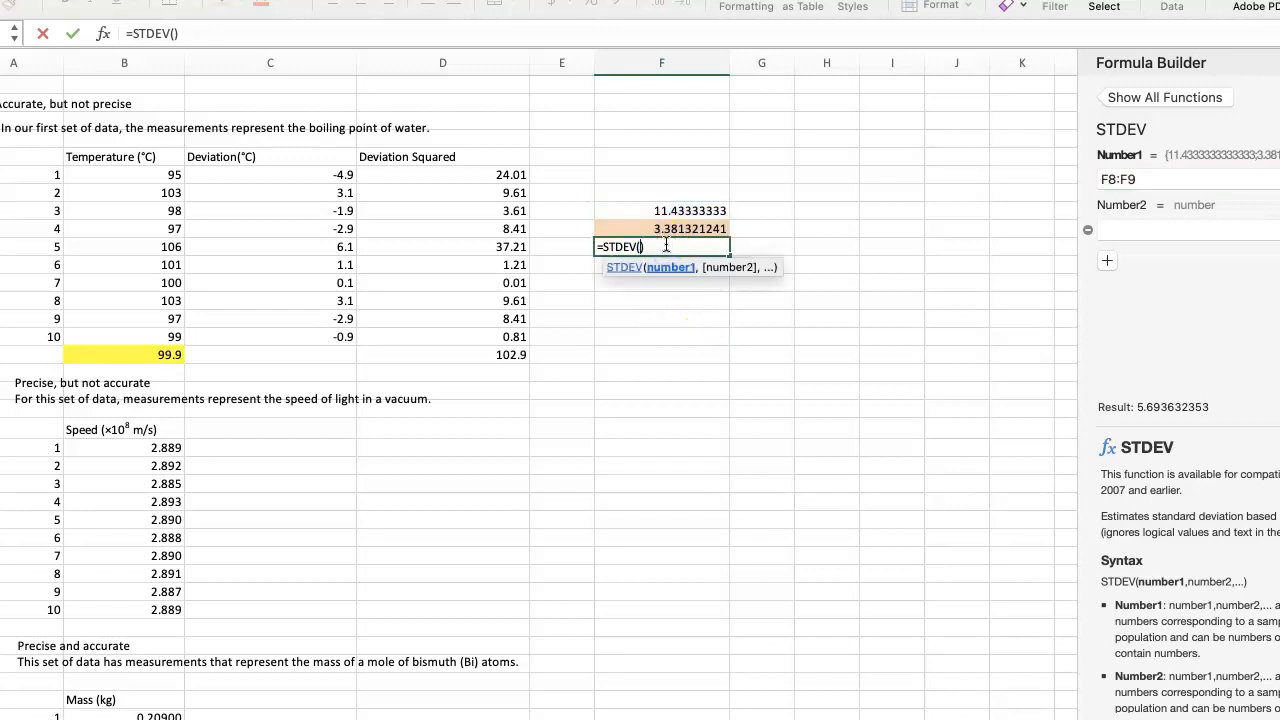
{"action": "left_click_drag", "start_coordinate": [167, 175], "coordinate": [162, 331]}
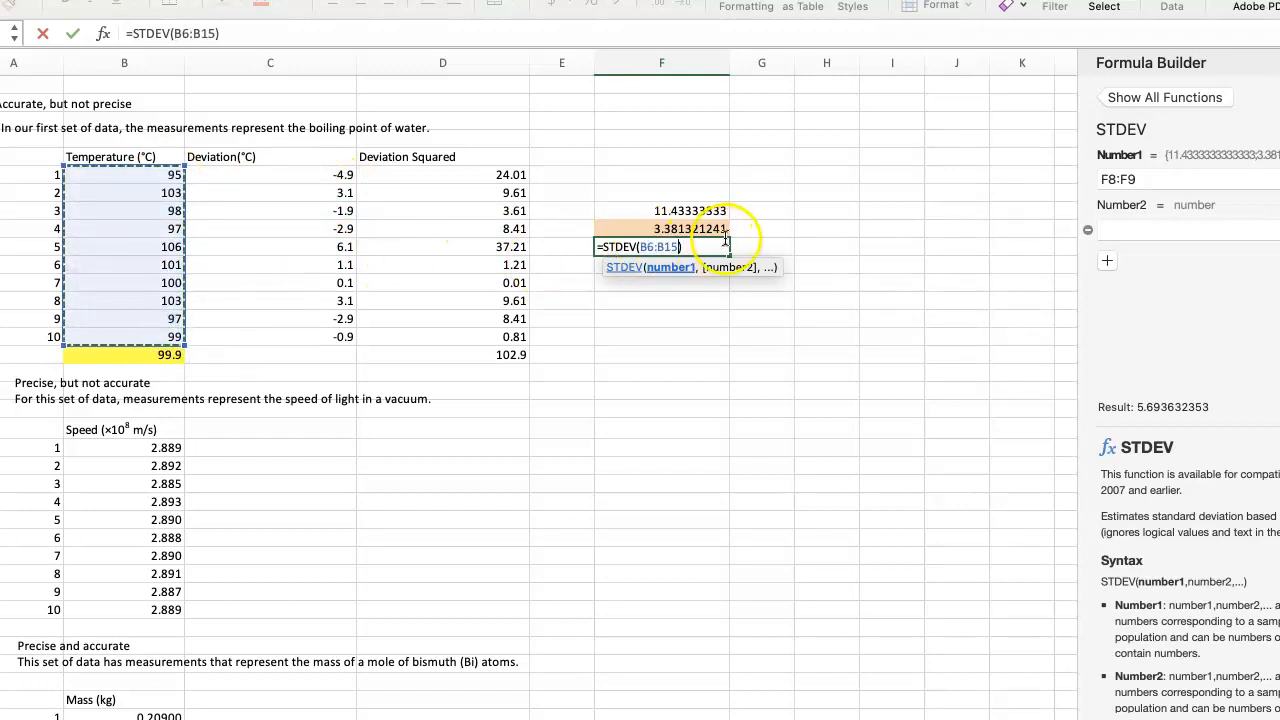
{"action": "left_click", "coordinate": [692, 245]}
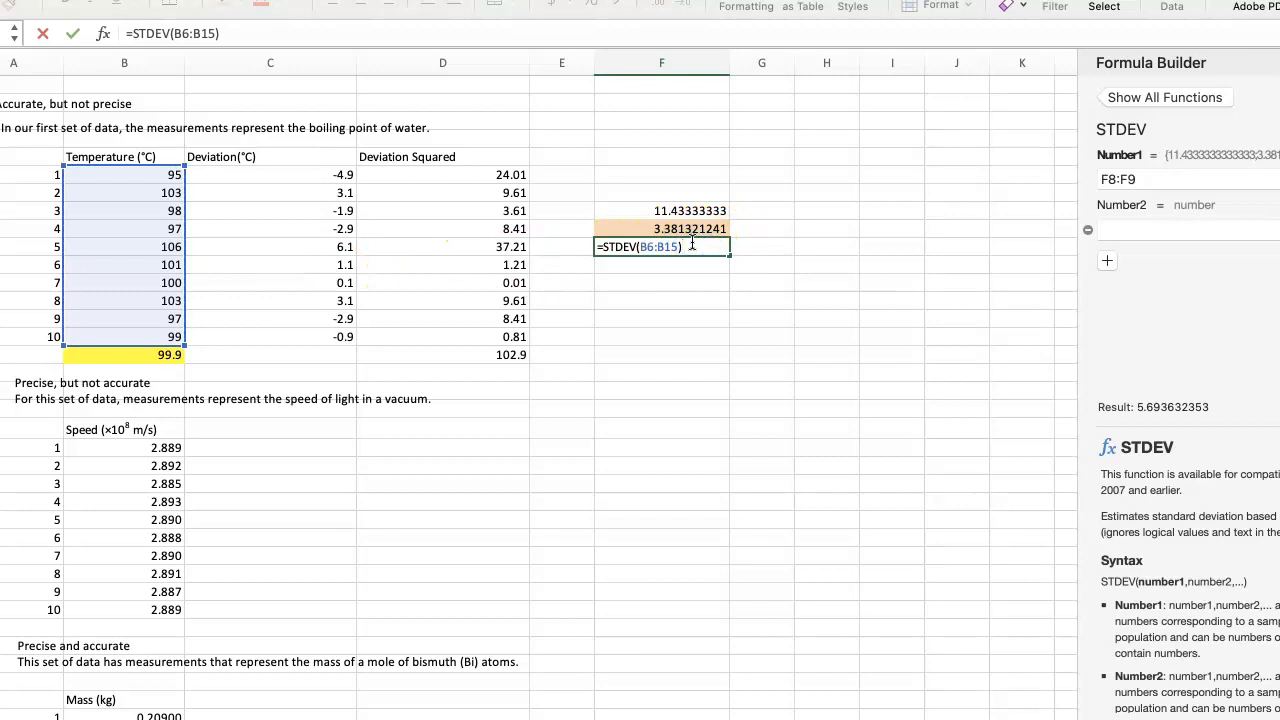
{"action": "key", "text": "Return"}
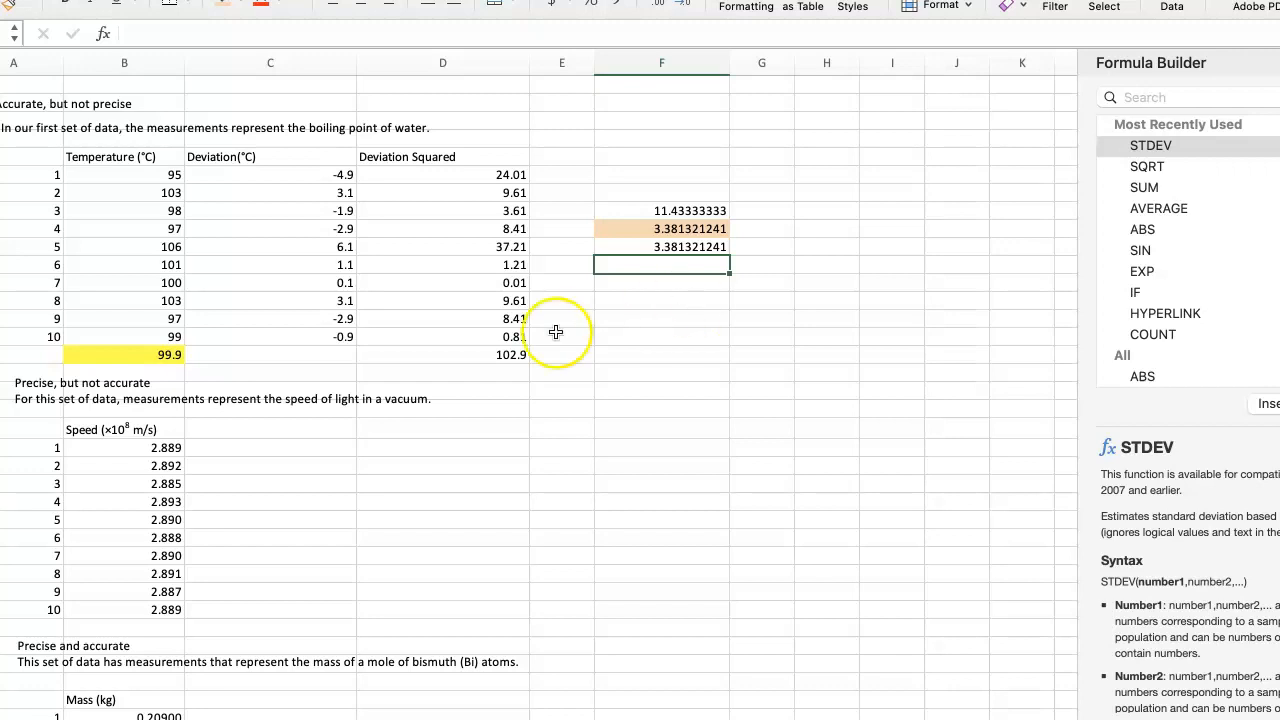
Insert a markers-only scatter chart from the Mars Time (s) and Height above surface (m) columns, headings included, and place it beside the table.
{"action": "scroll", "coordinate": [480, 460], "scroll_direction": "down", "scroll_amount": 3}
{"action": "scroll", "coordinate": [480, 488], "scroll_direction": "down", "scroll_amount": 1}
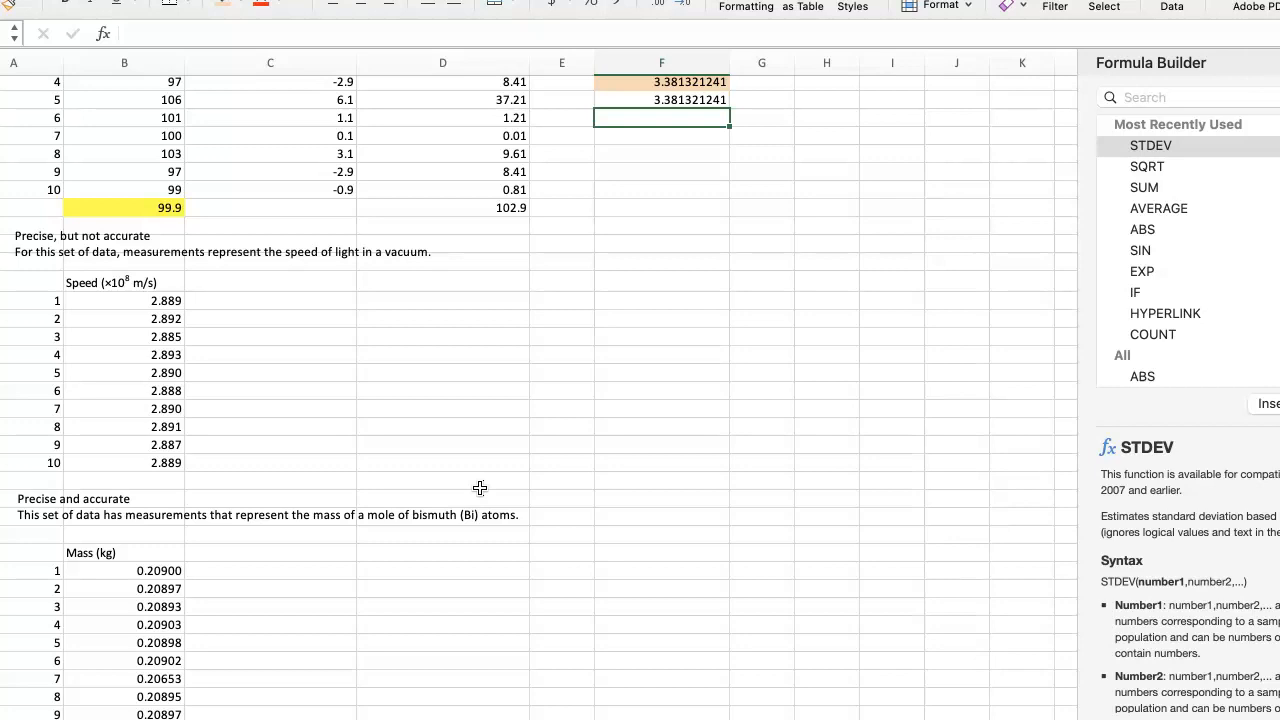
{"action": "scroll", "coordinate": [480, 487], "scroll_direction": "down", "scroll_amount": 5}
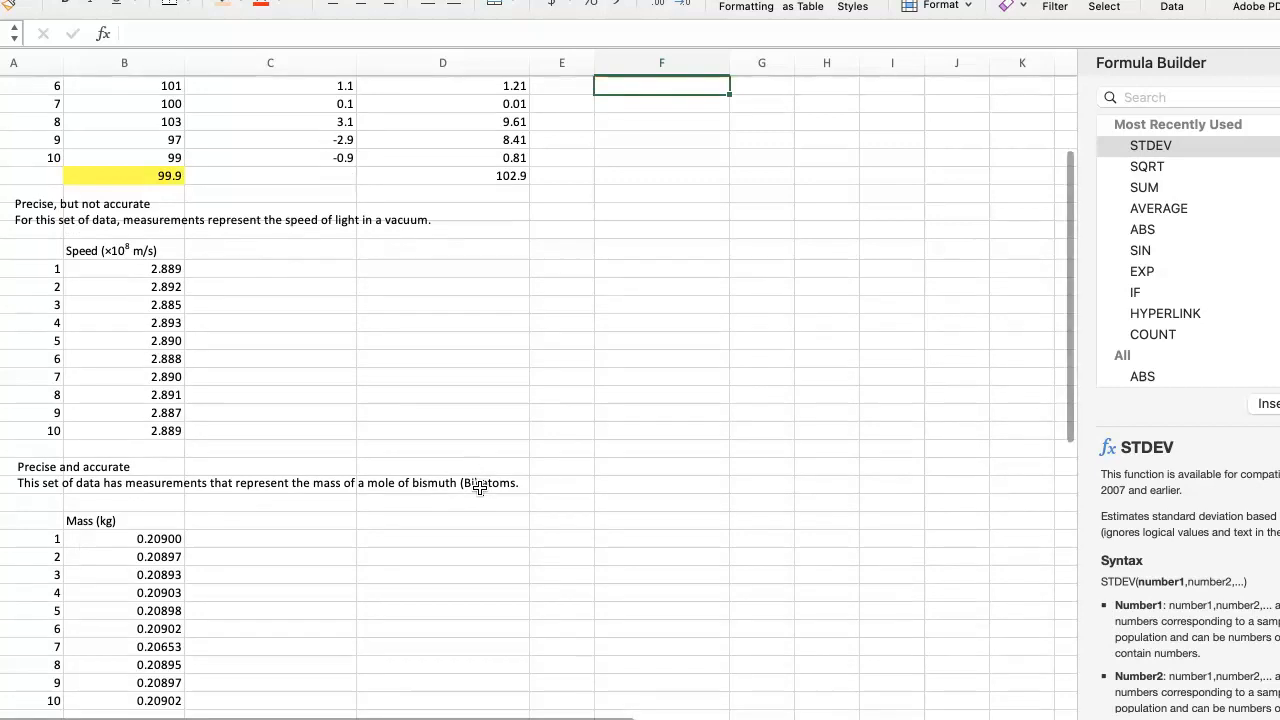
{"action": "scroll", "coordinate": [288, 424], "scroll_direction": "down", "scroll_amount": 1}
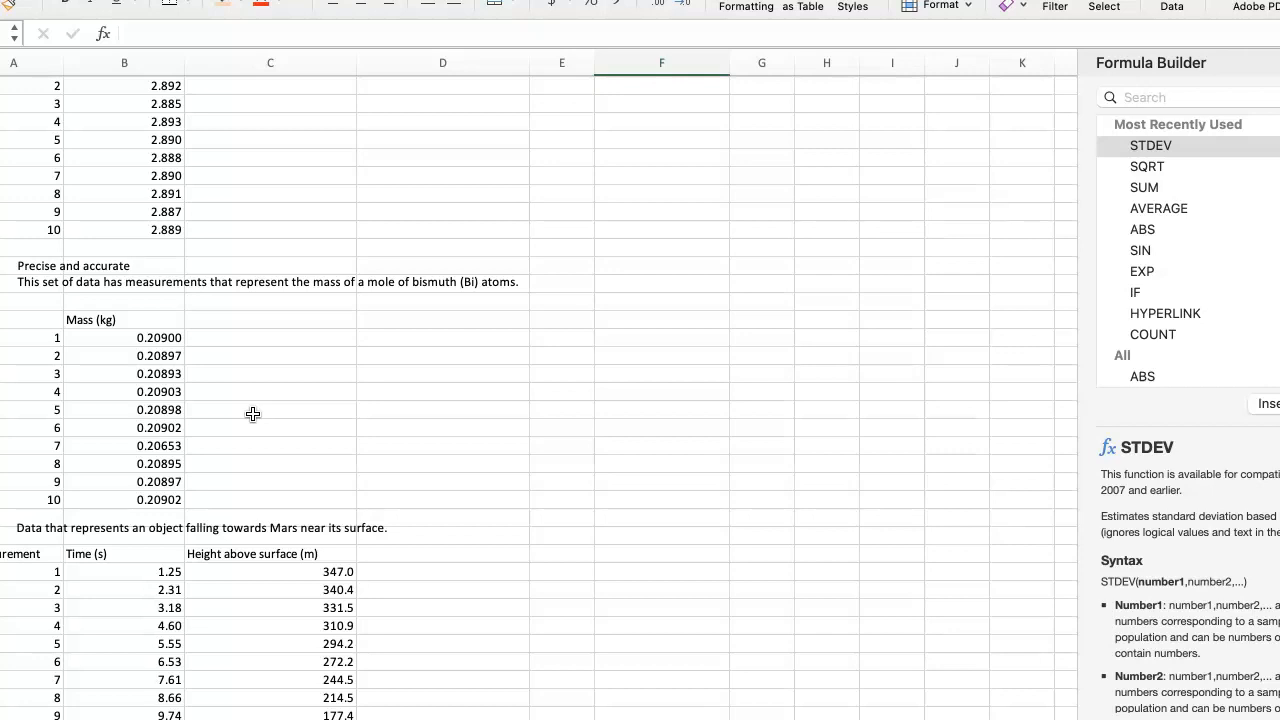
{"action": "scroll", "coordinate": [253, 414], "scroll_direction": "down", "scroll_amount": 5}
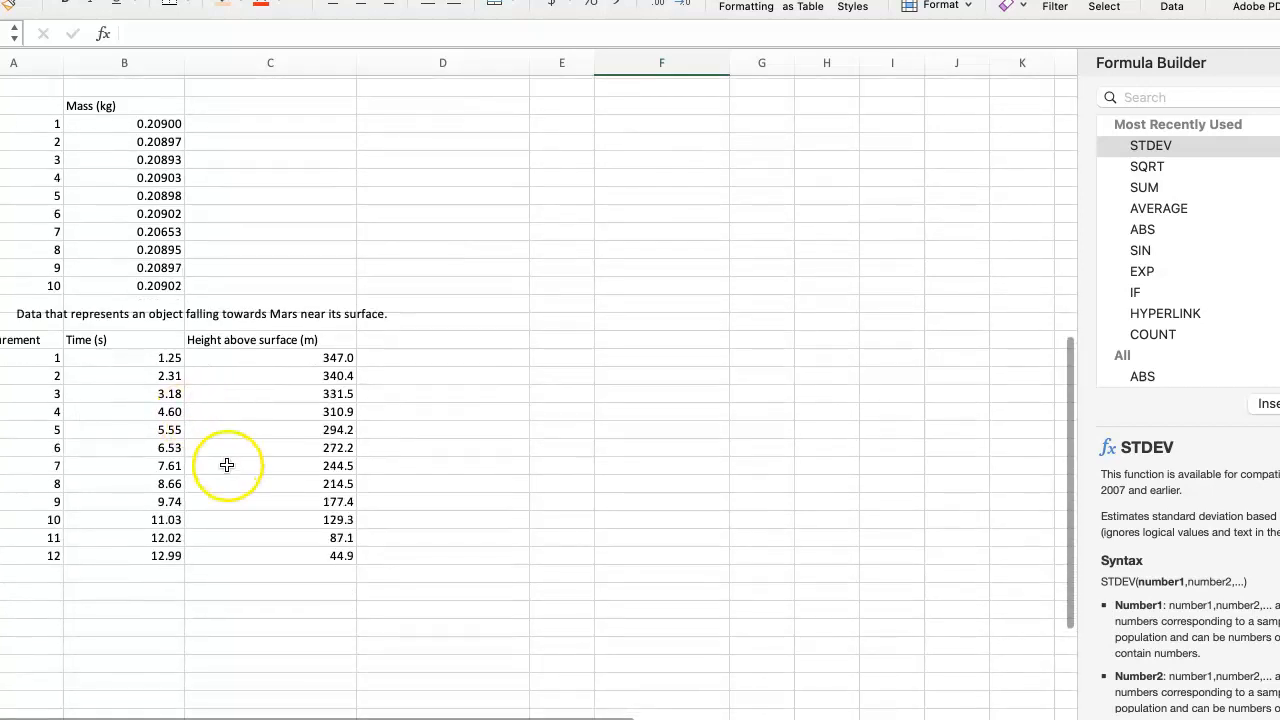
{"action": "scroll", "coordinate": [260, 466], "scroll_direction": "down", "scroll_amount": 1}
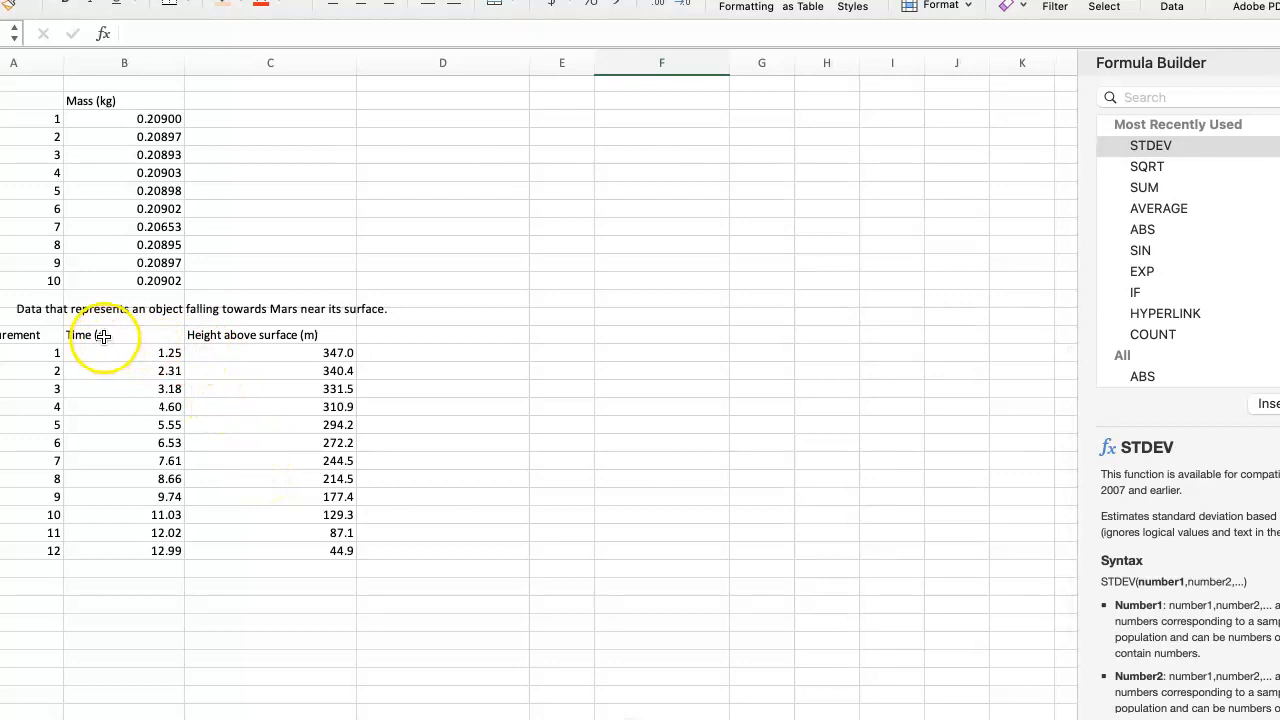
{"action": "left_click_drag", "start_coordinate": [103, 336], "coordinate": [257, 545]}
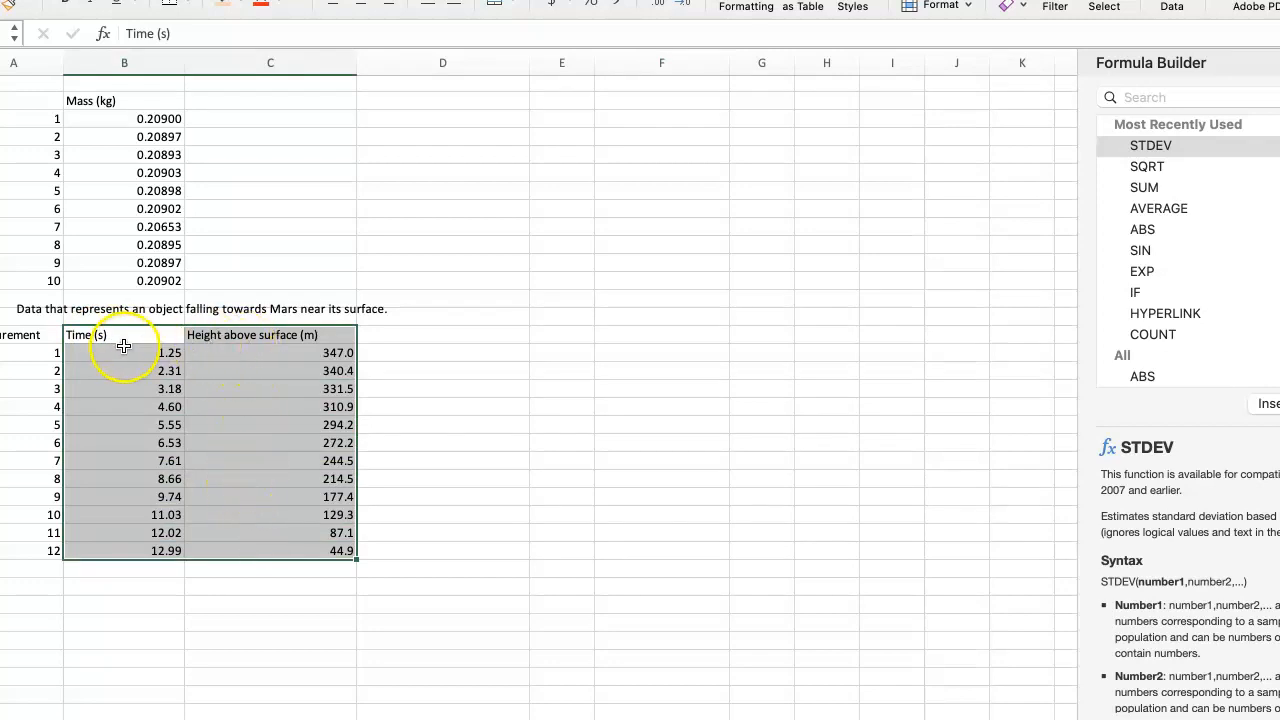
{"action": "left_click", "coordinate": [45, 0]}
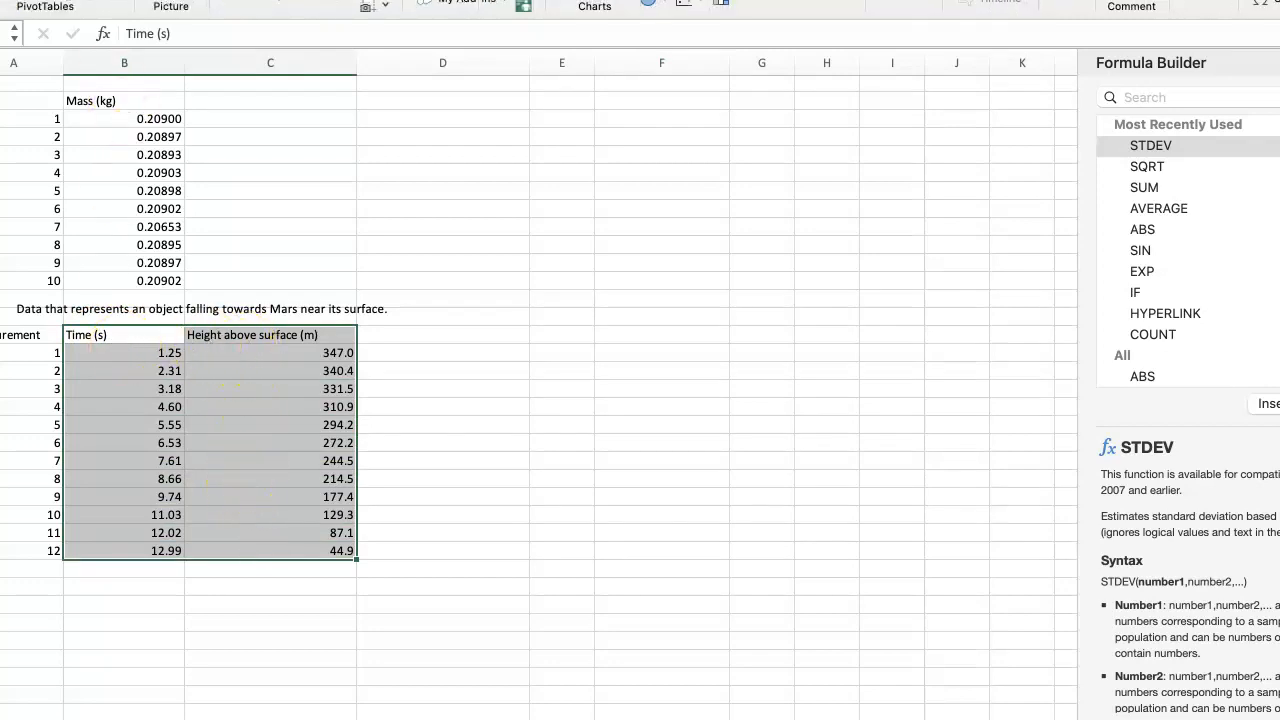
{"action": "left_click", "coordinate": [686, 4]}
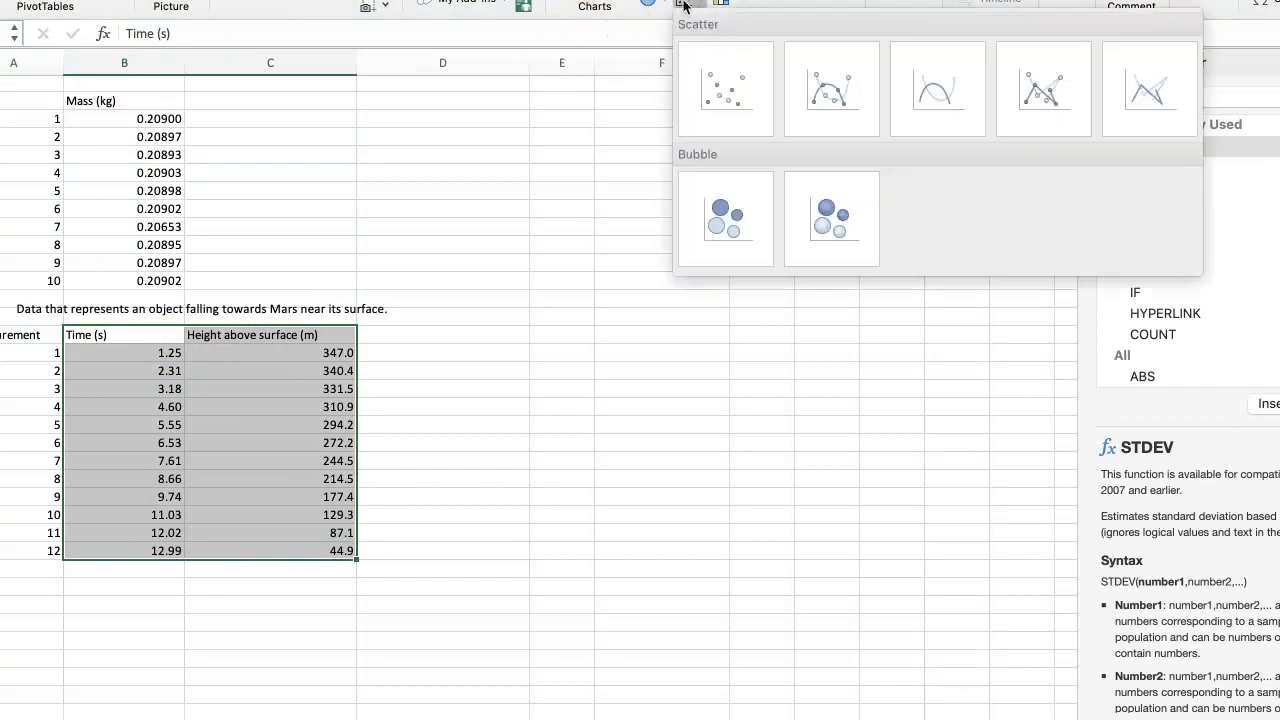
{"action": "left_click", "coordinate": [712, 84]}
{"action": "left_click_drag", "start_coordinate": [741, 267], "coordinate": [854, 168]}
{"action": "left_click_drag", "start_coordinate": [746, 166], "coordinate": [891, 149]}
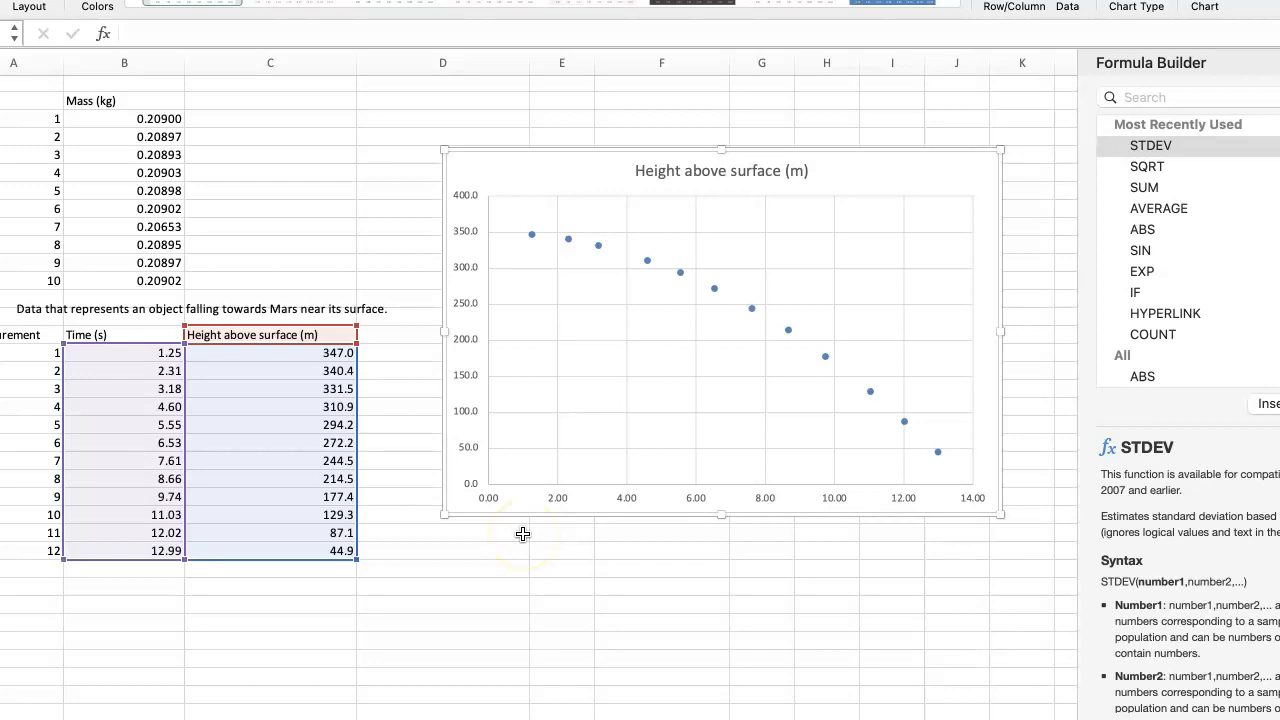
Move the scatter chart to a new sheet named "Allitude vs. time on Mars", copying that name to the clipboard before confirming.
{"action": "right_click", "coordinate": [785, 151]}
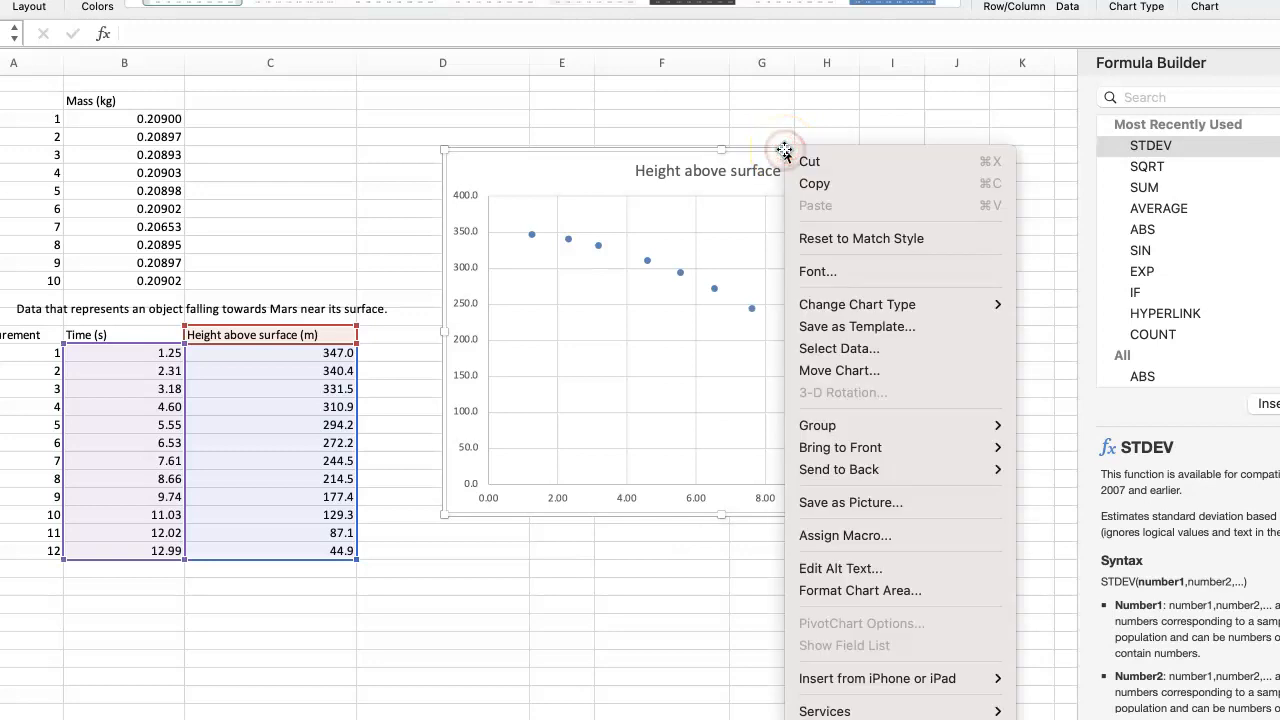
{"action": "left_click", "coordinate": [845, 370]}
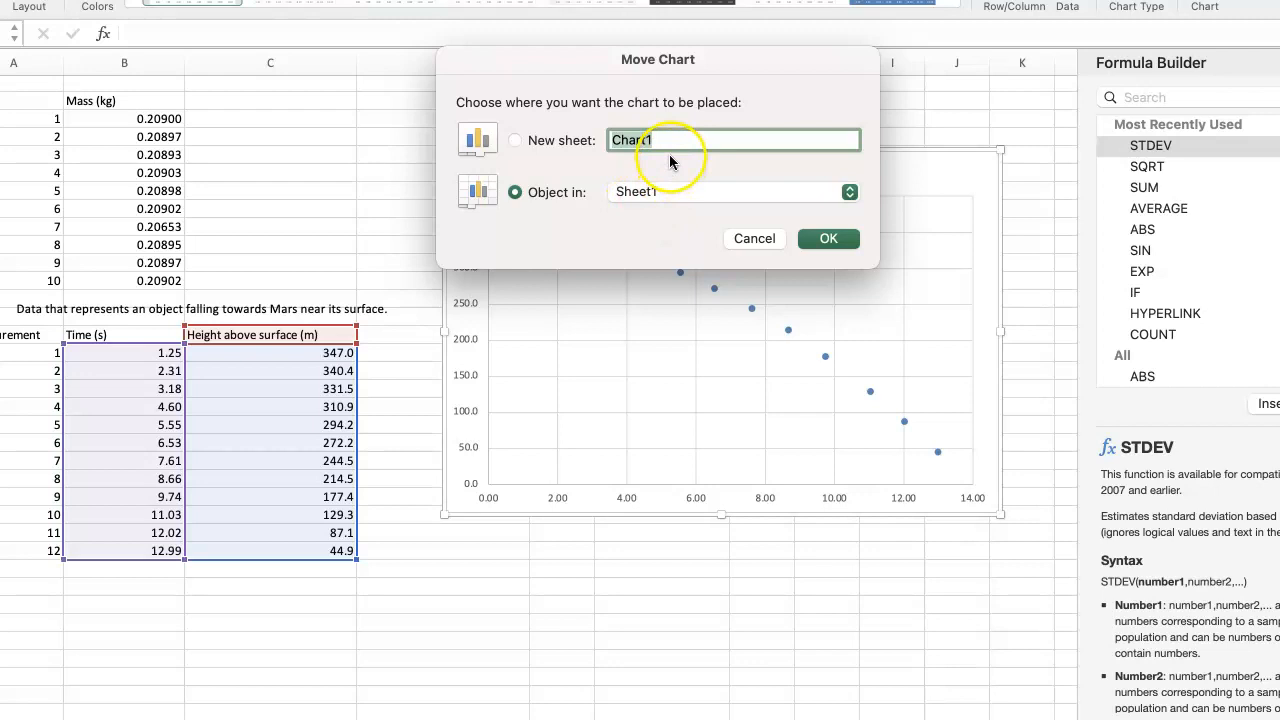
{"action": "left_click", "coordinate": [515, 140]}
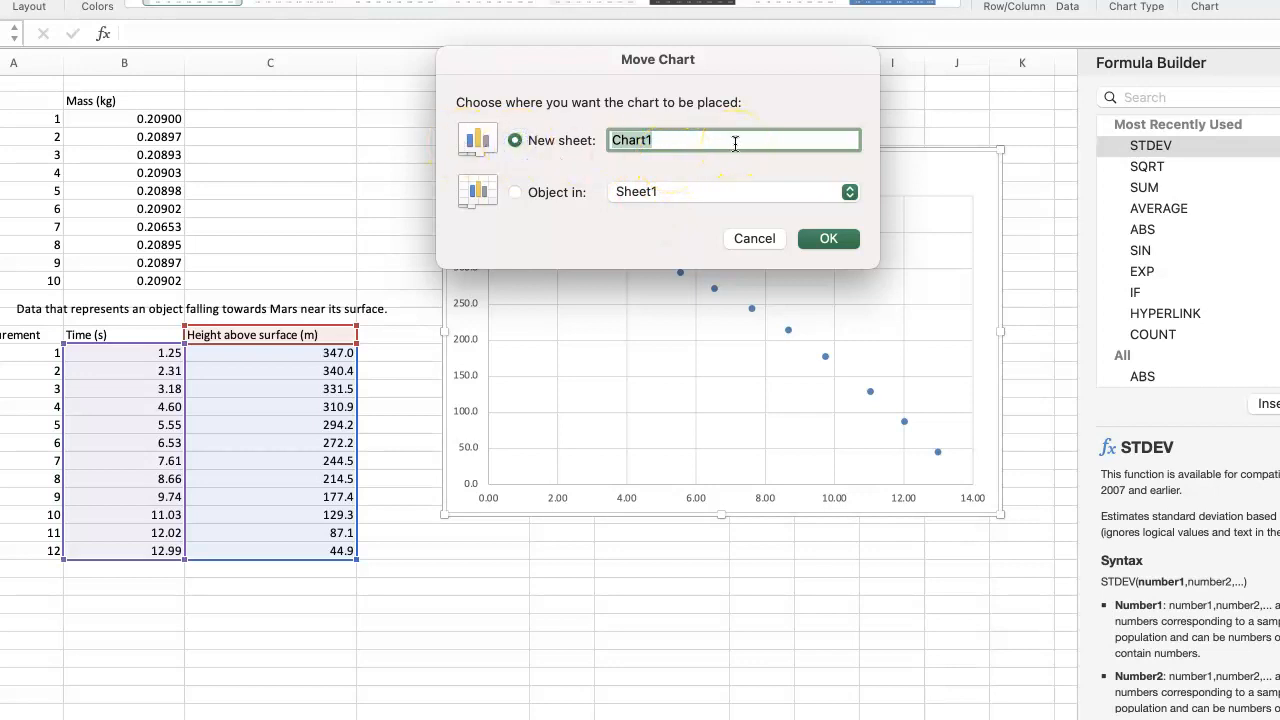
{"action": "type", "text": "Allitude vs. time on Mars"}
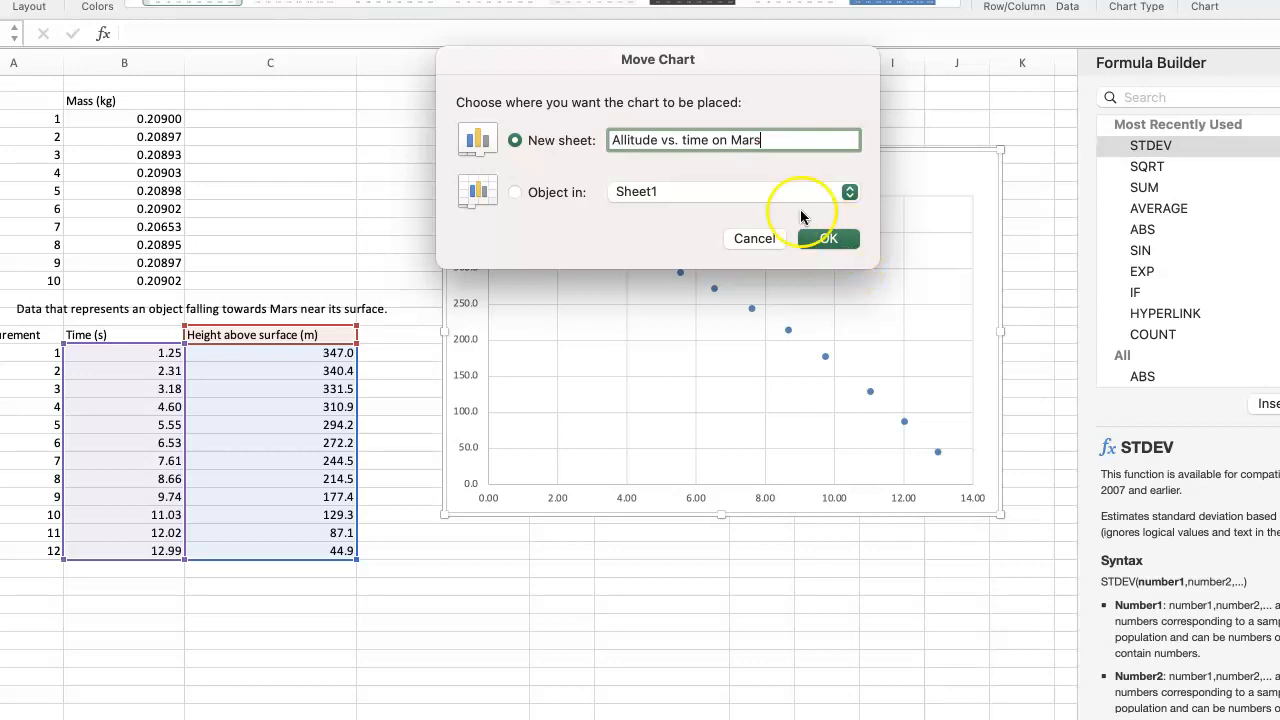
{"action": "left_click_drag", "start_coordinate": [611, 139], "coordinate": [791, 139]}
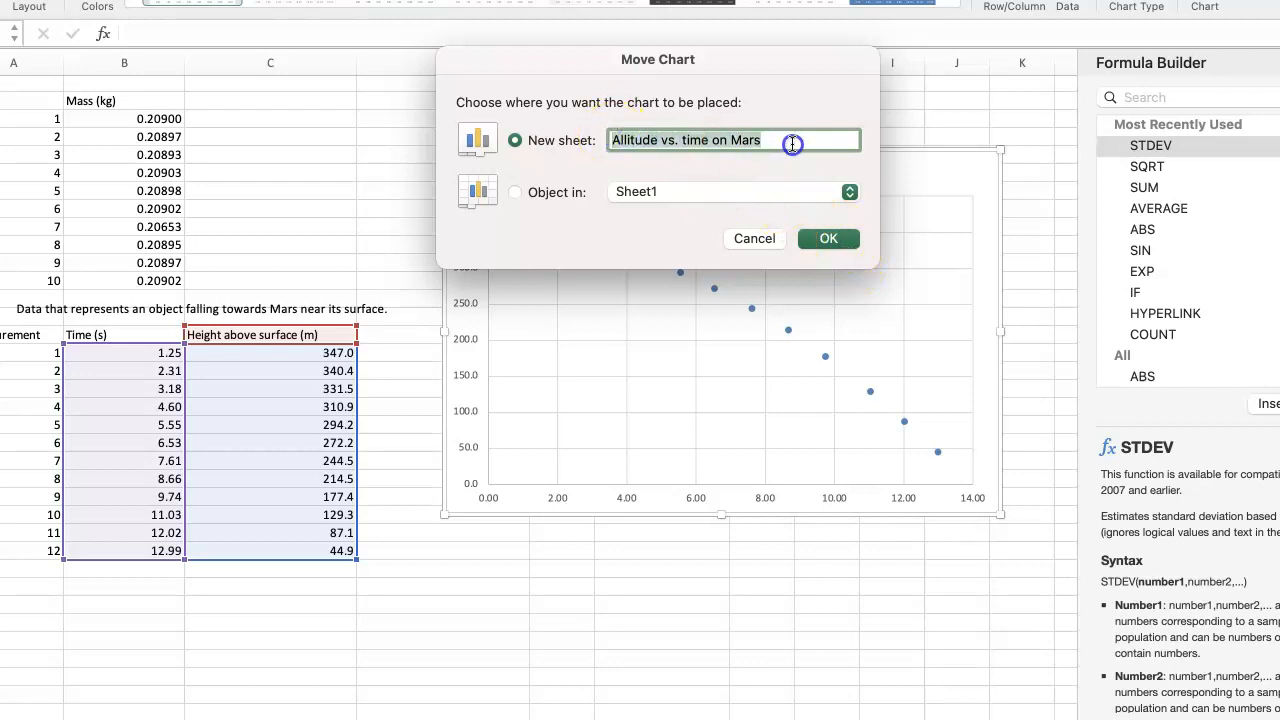
{"action": "right_click", "coordinate": [705, 139]}
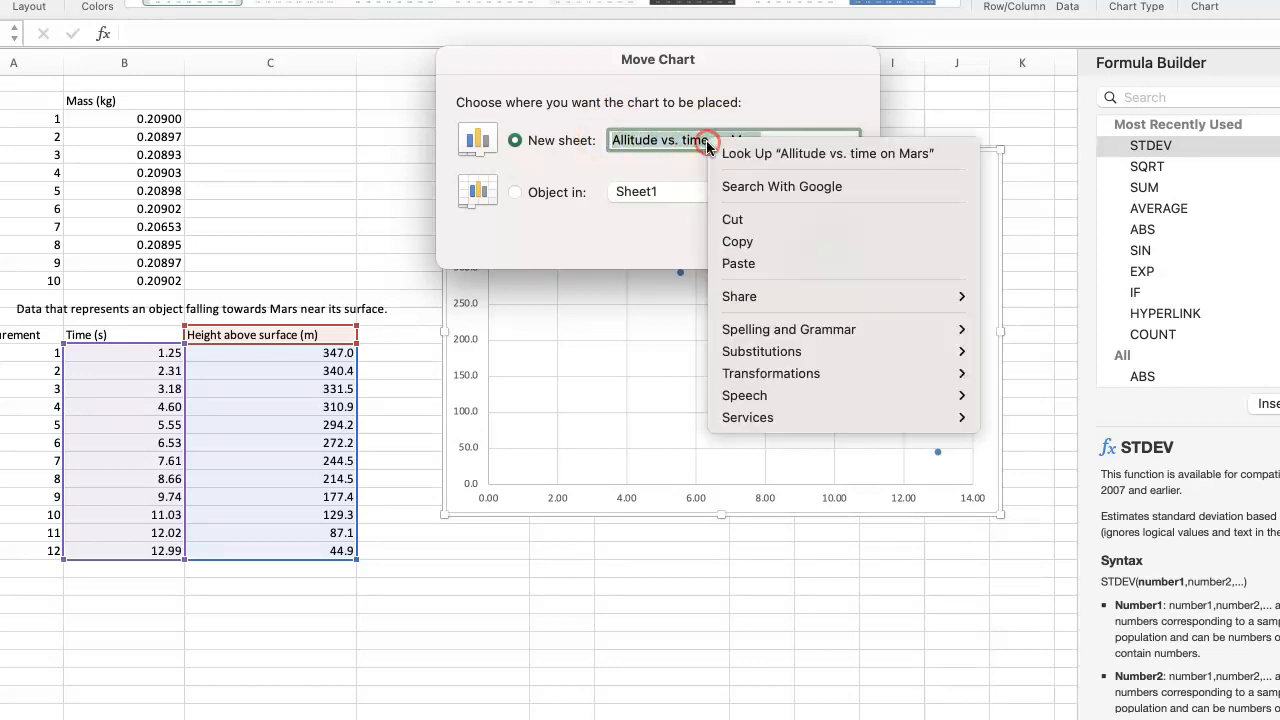
{"action": "left_click", "coordinate": [740, 242]}
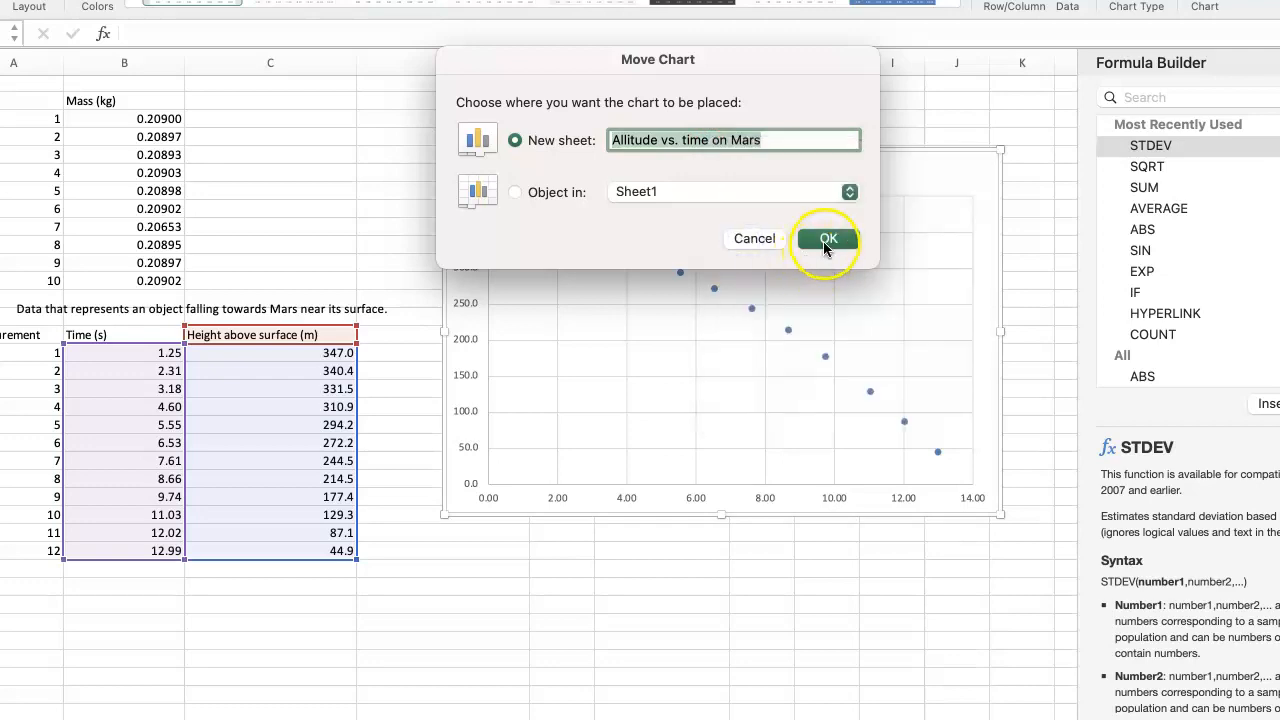
{"action": "left_click", "coordinate": [826, 242]}
Apply the quick layout with a chart title, both axis titles, horizontal gridlines and a legend to the Mars scatter chart.
{"action": "left_click", "coordinate": [734, 313]}
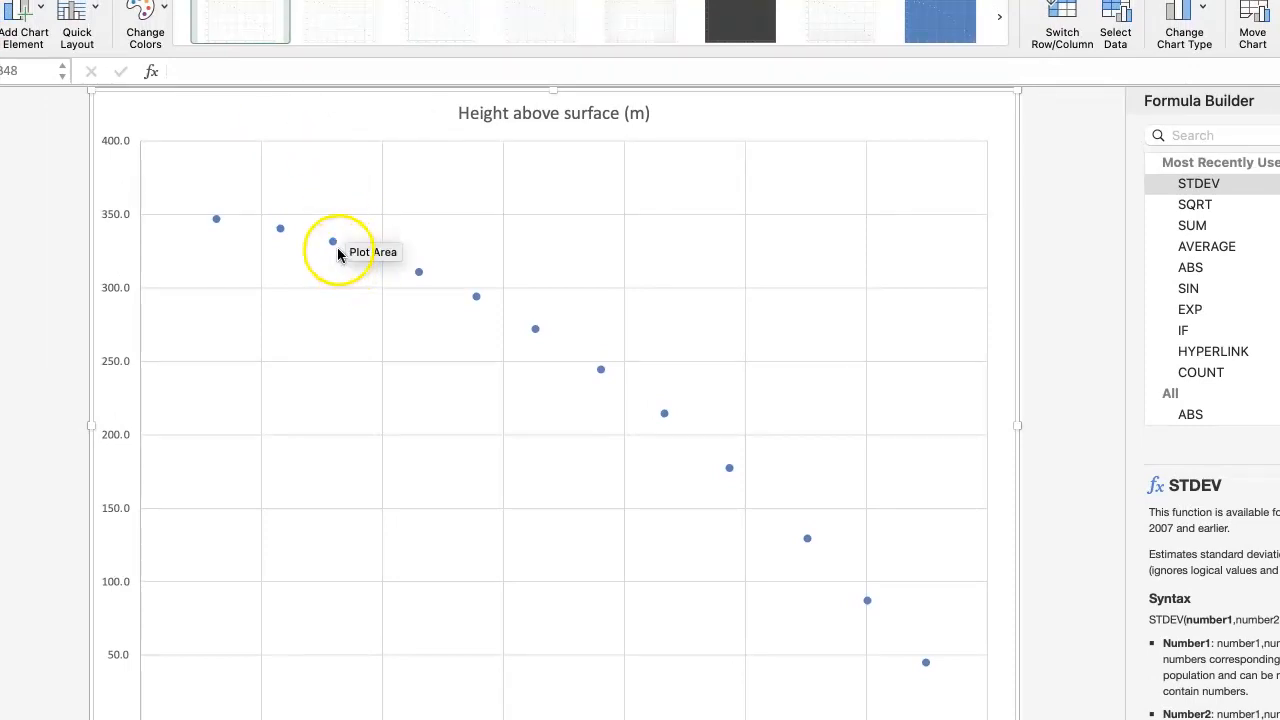
{"action": "left_click", "coordinate": [80, 45]}
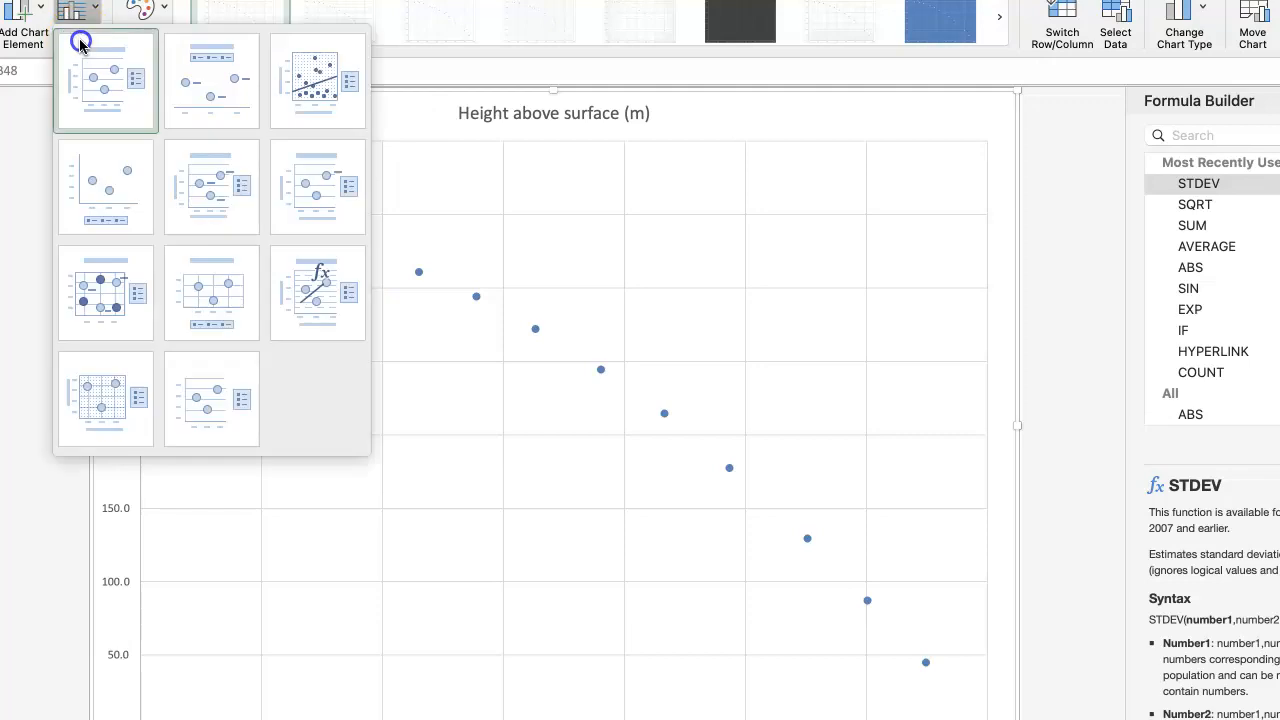
{"action": "left_click", "coordinate": [90, 78]}
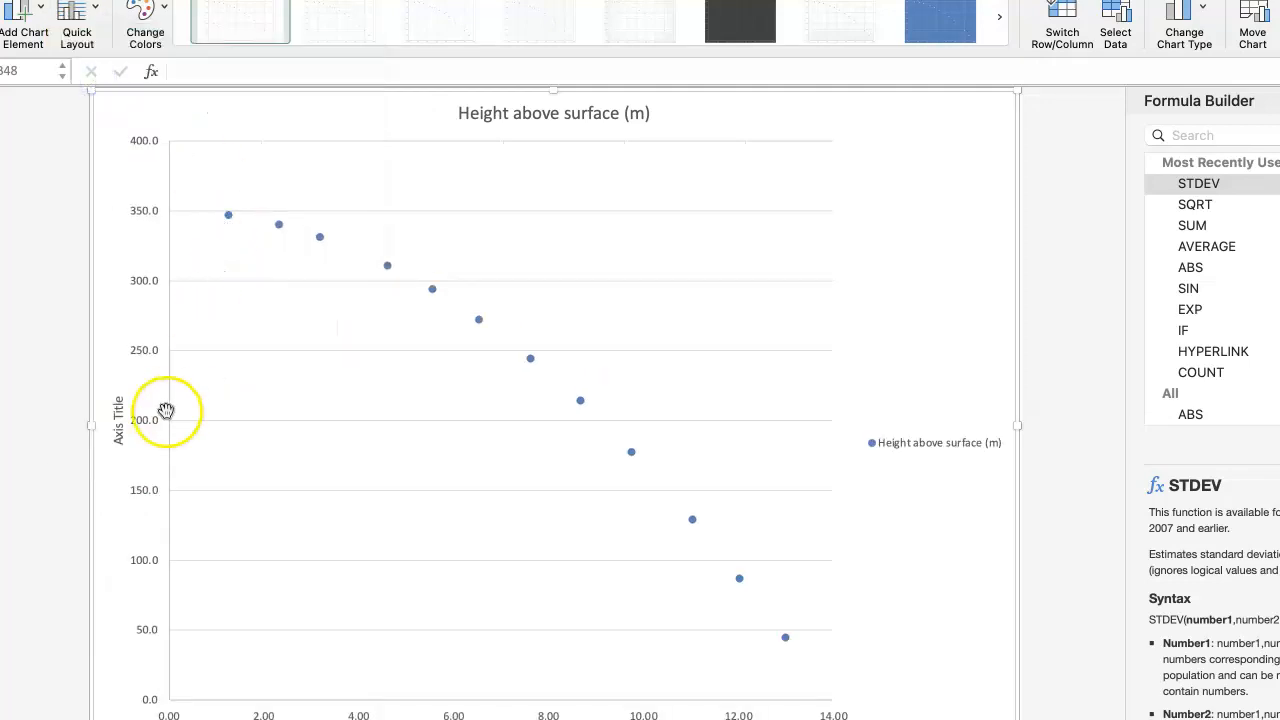
Replace the vertical axis title's placeholder text with "Allitude (m)".
{"action": "left_click", "coordinate": [119, 453]}
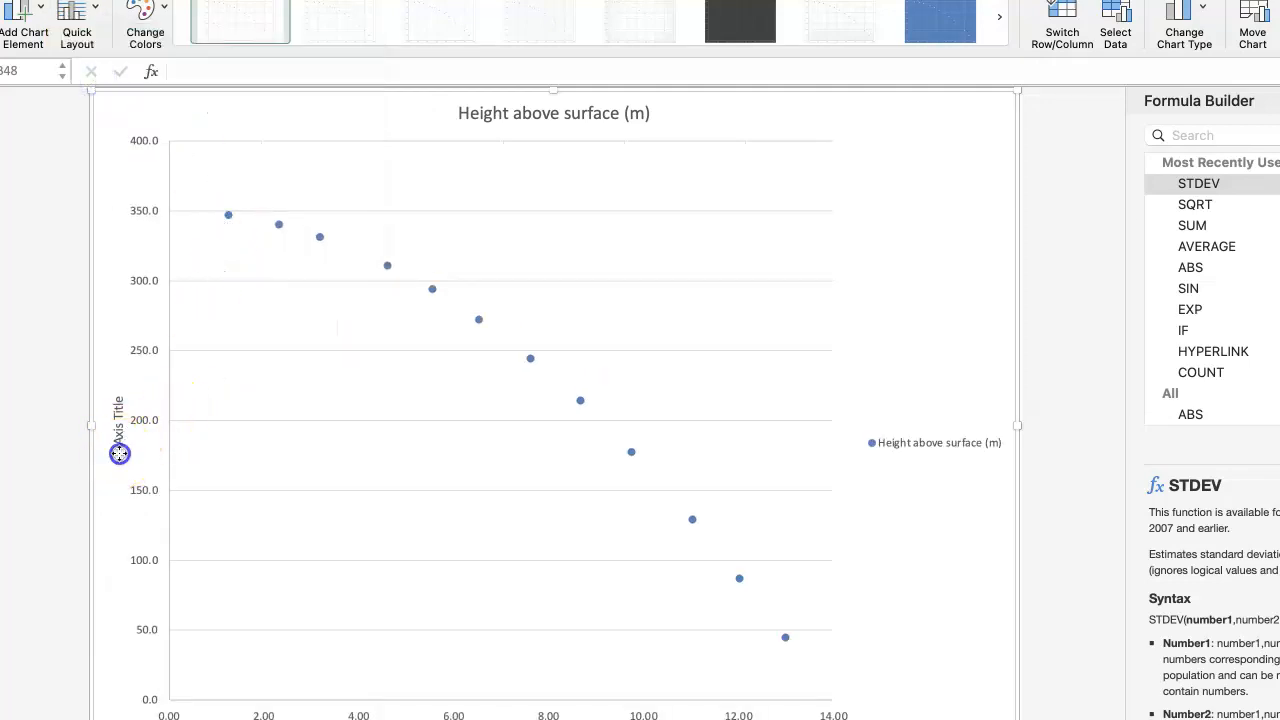
{"action": "left_click", "coordinate": [120, 449]}
{"action": "left_click", "coordinate": [118, 431]}
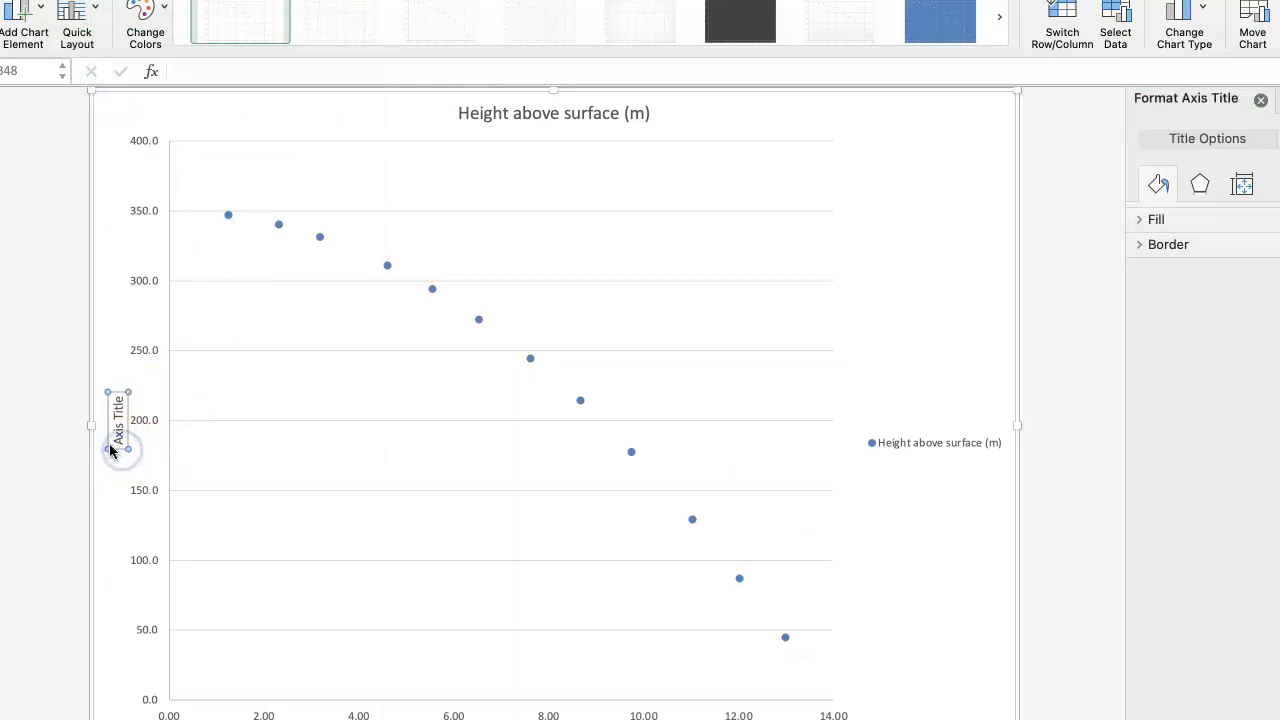
{"action": "left_click", "coordinate": [118, 430]}
{"action": "left_click_drag", "start_coordinate": [118, 430], "coordinate": [122, 400]}
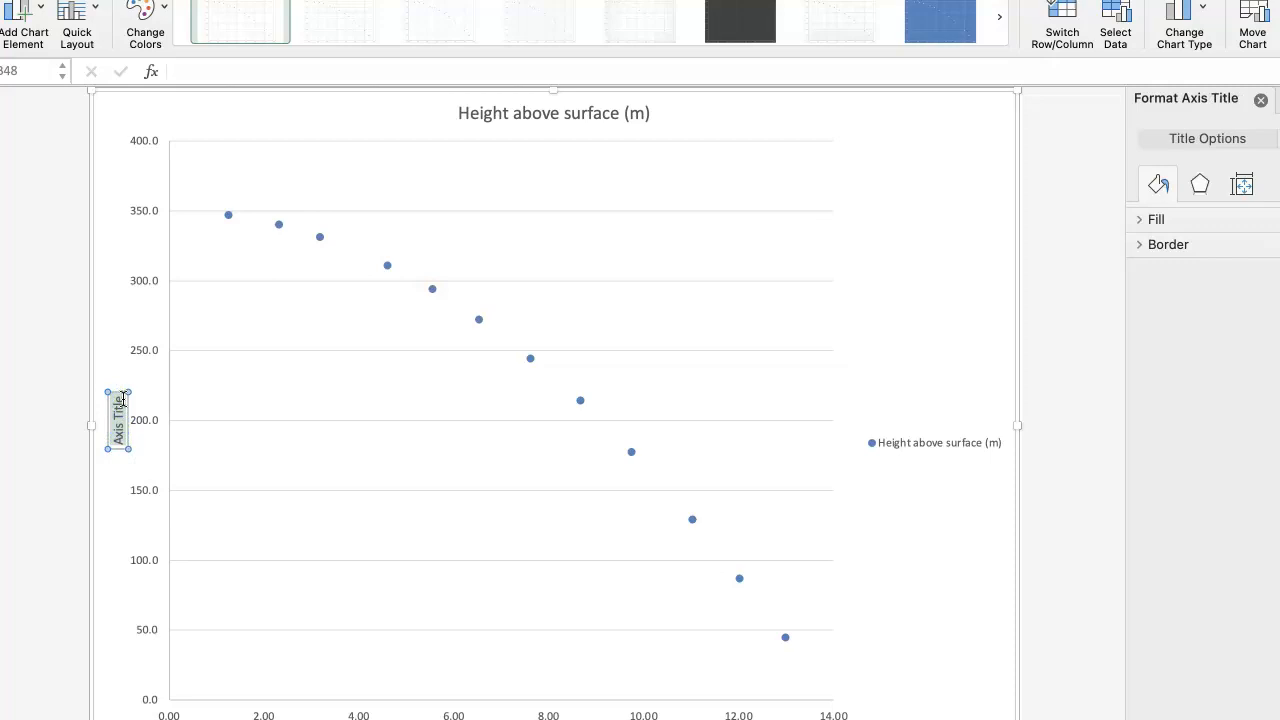
{"action": "type", "text": "Altitude"}
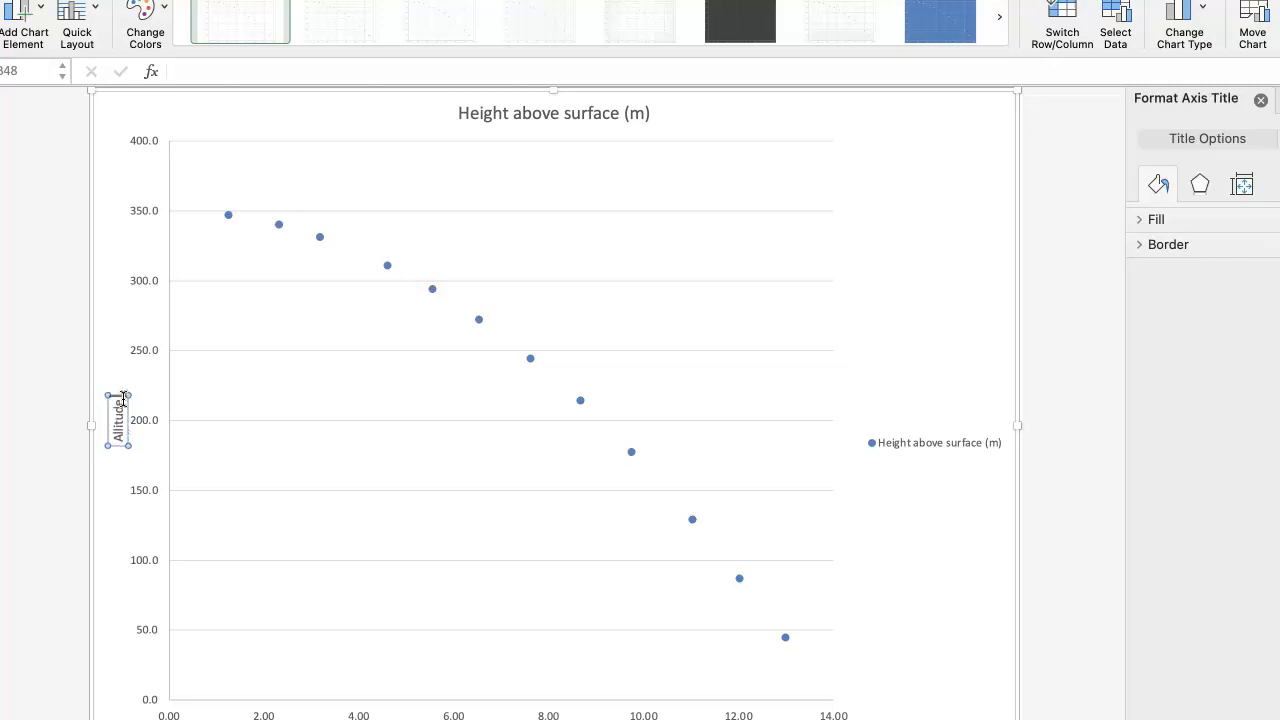
{"action": "type", "text": " (m"}
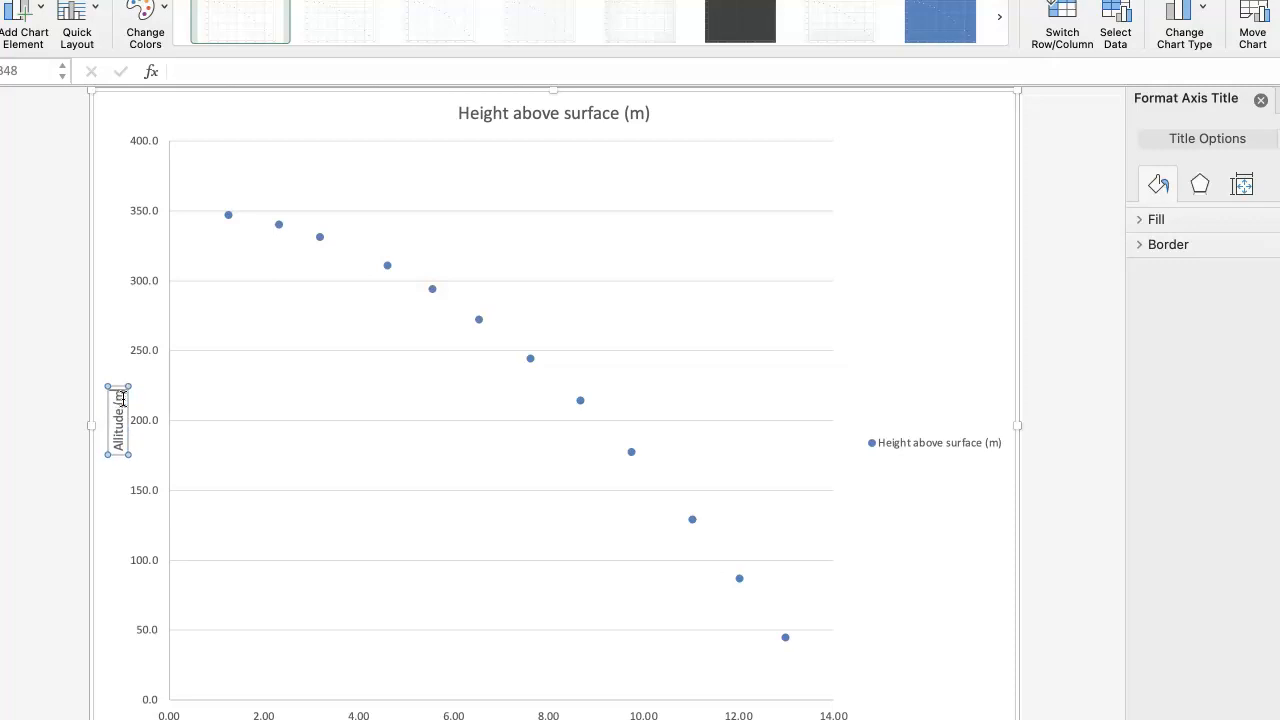
{"action": "type", "text": ")"}
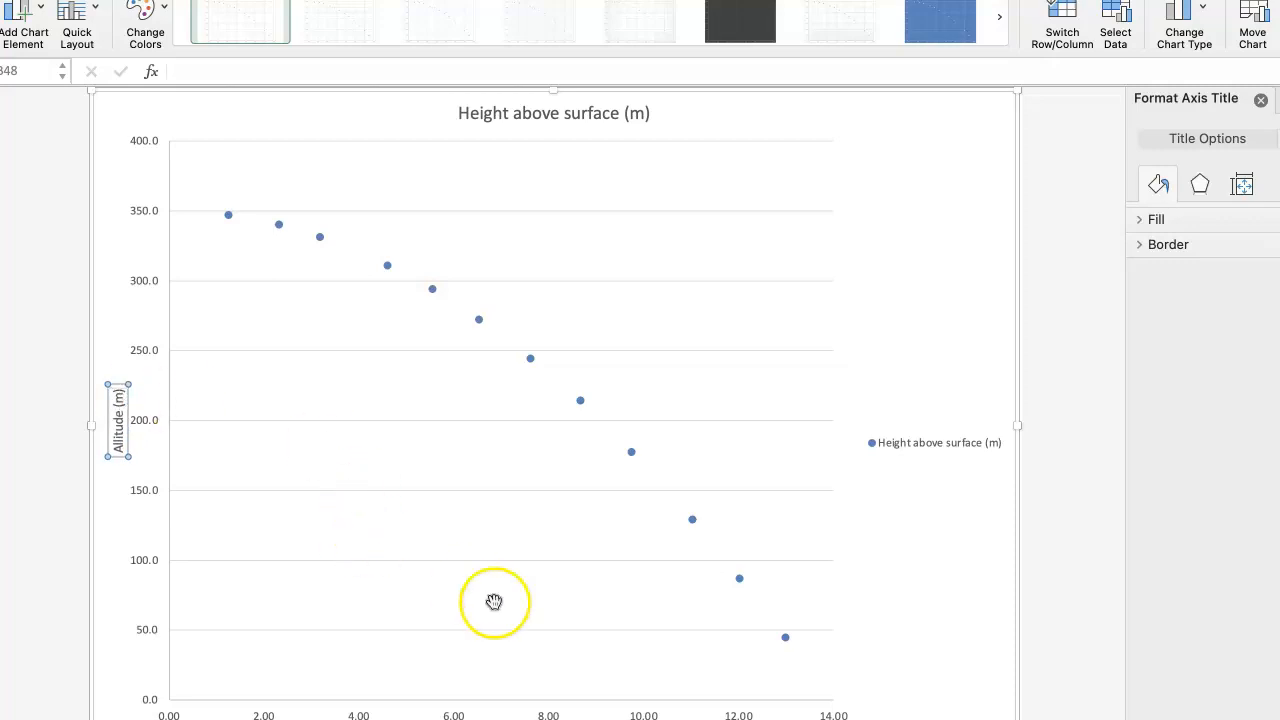
Replace the horizontal axis title's placeholder text with "Time(s)".
{"action": "left_click", "coordinate": [212, 132]}
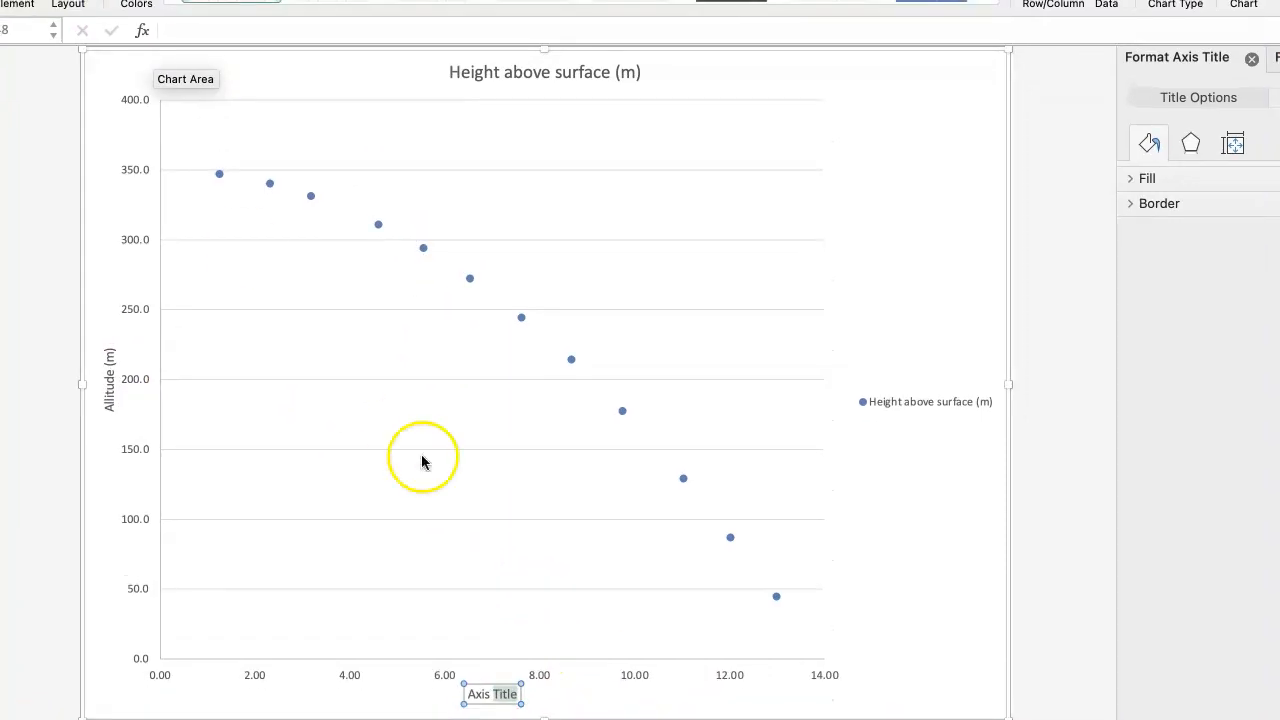
{"action": "left_click", "coordinate": [494, 691]}
{"action": "left_click_drag", "start_coordinate": [470, 692], "coordinate": [516, 691]}
{"action": "type", "text": "Time"}
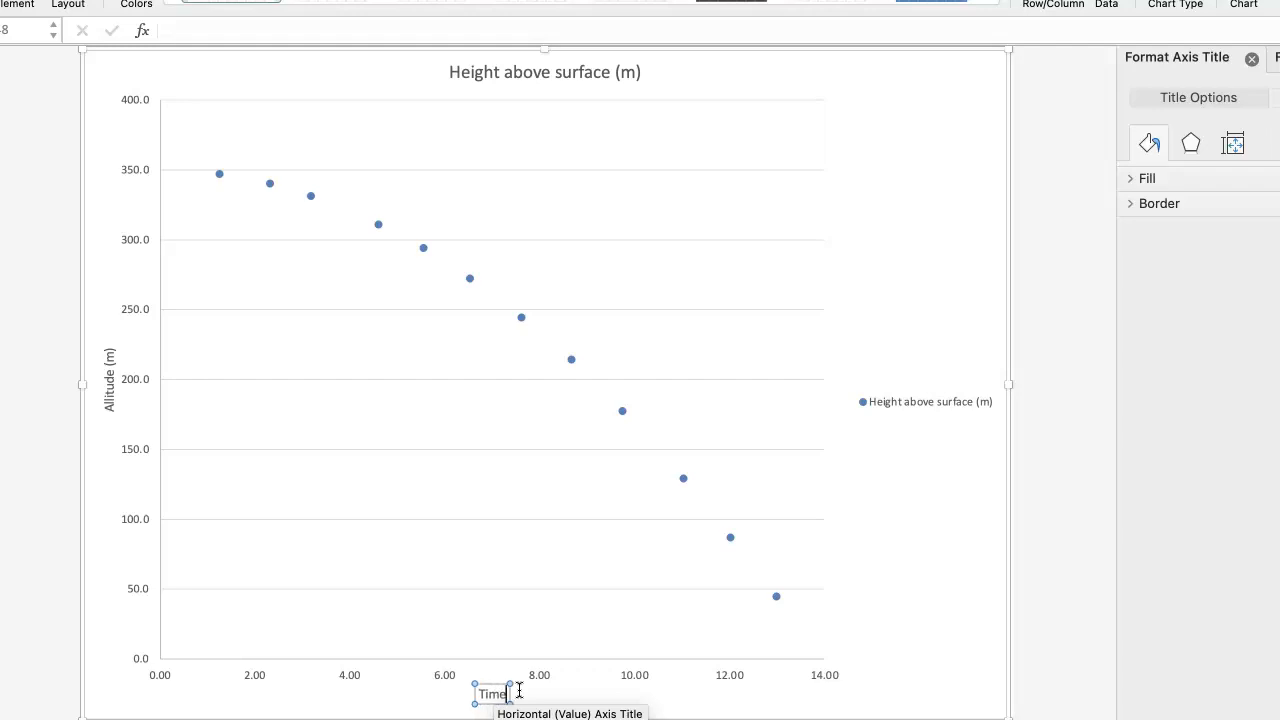
{"action": "type", "text": "(s)"}
Replace the chart title with the copied name "Allitude vs. time on Mars".
{"action": "left_click", "coordinate": [534, 79]}
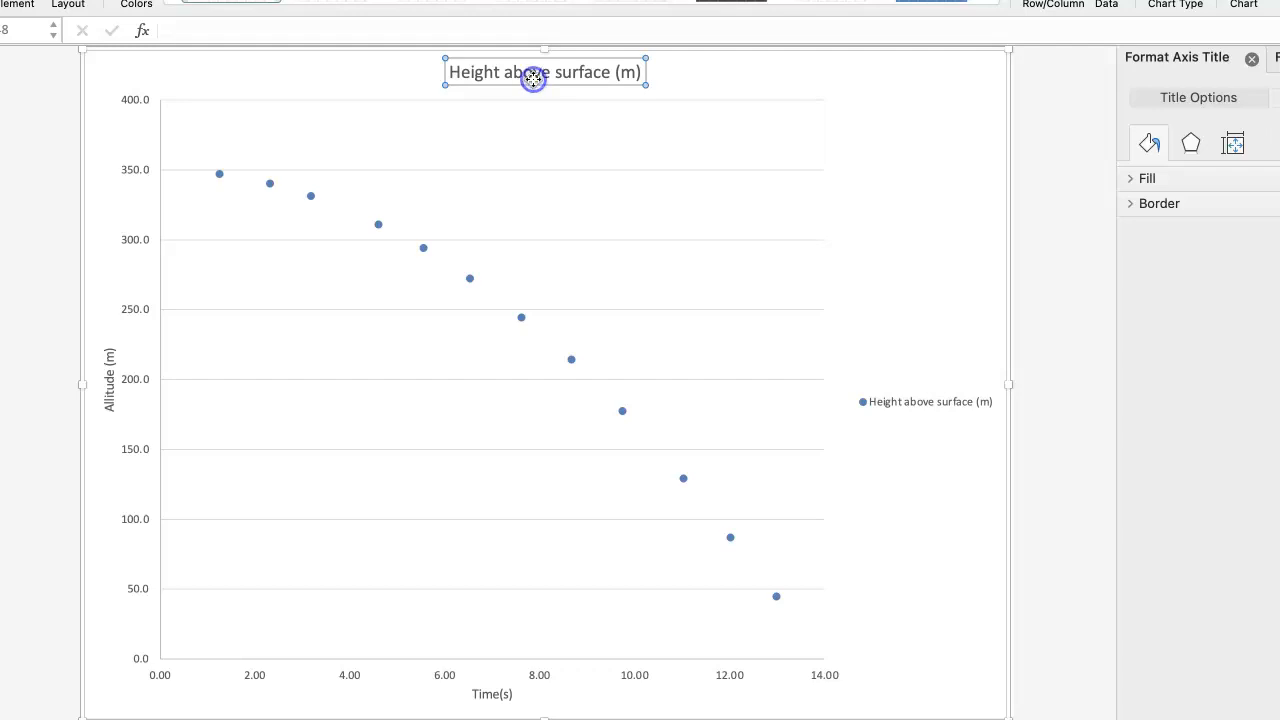
{"action": "left_click", "coordinate": [450, 72]}
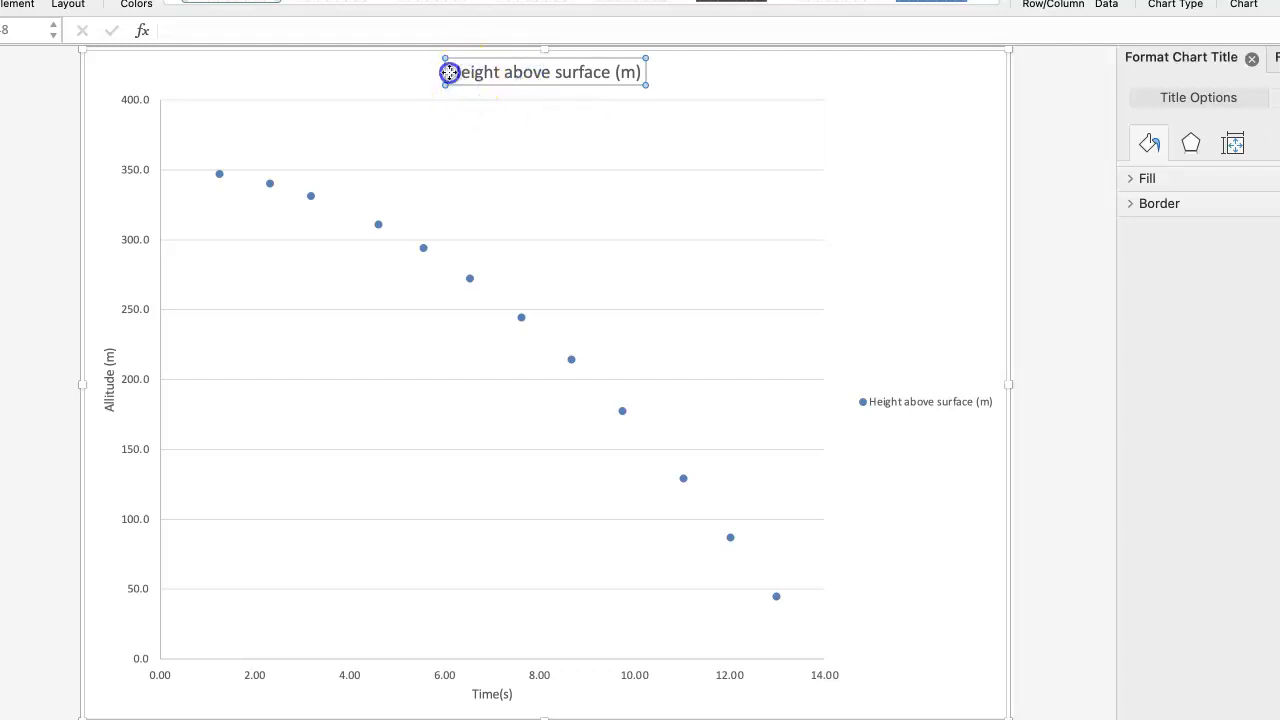
{"action": "left_click_drag", "start_coordinate": [450, 72], "coordinate": [462, 70]}
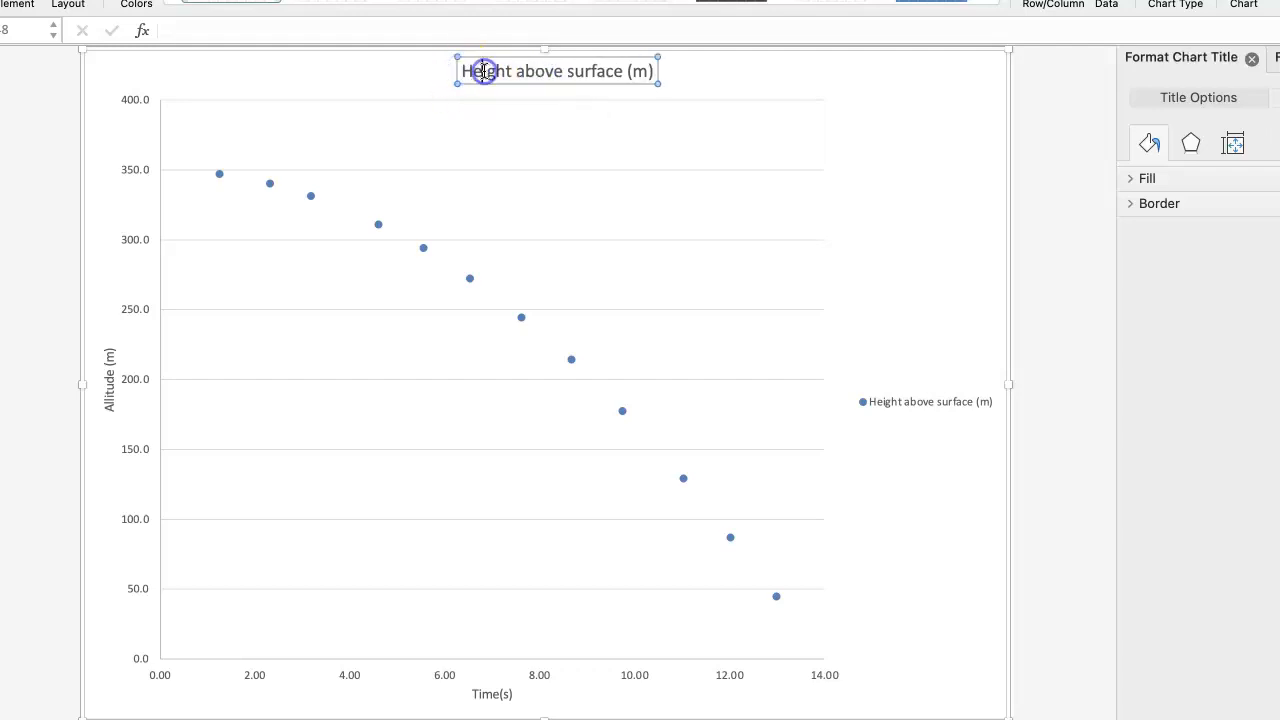
{"action": "left_click_drag", "start_coordinate": [463, 72], "coordinate": [657, 66]}
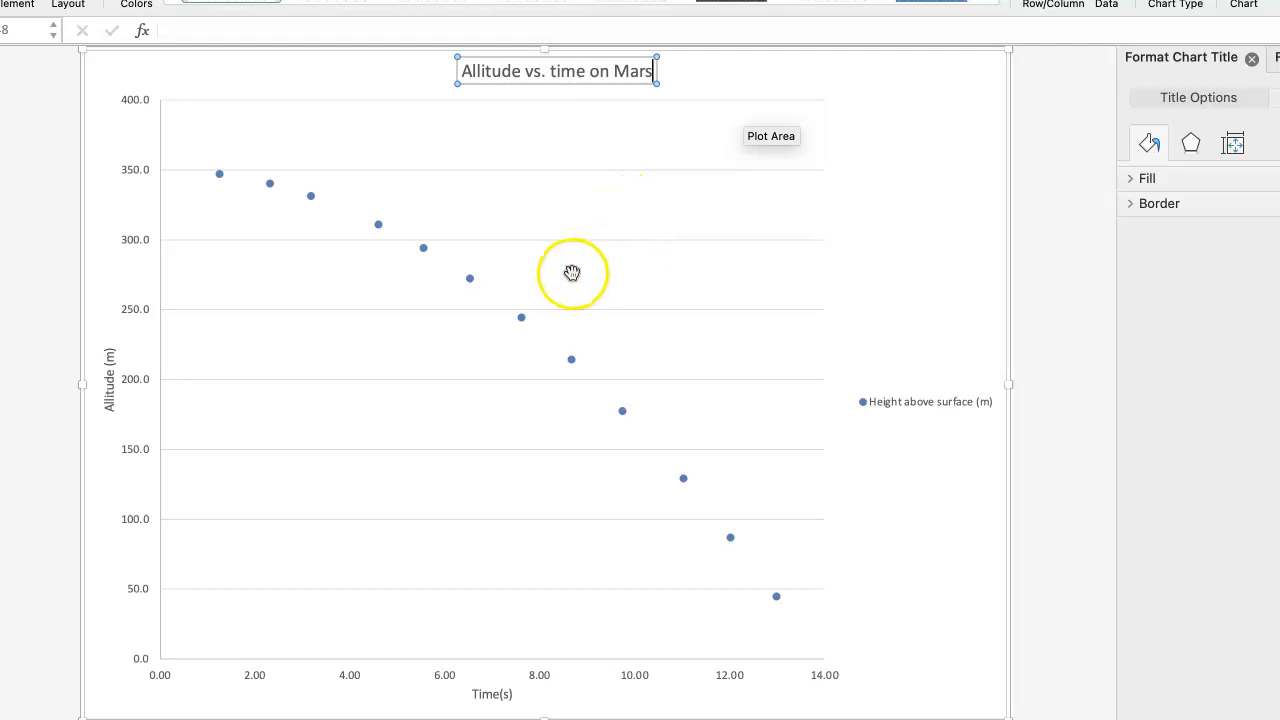
Add a polynomial trendline to the height data series and display its equation on the chart.
{"action": "right_click", "coordinate": [520, 316]}
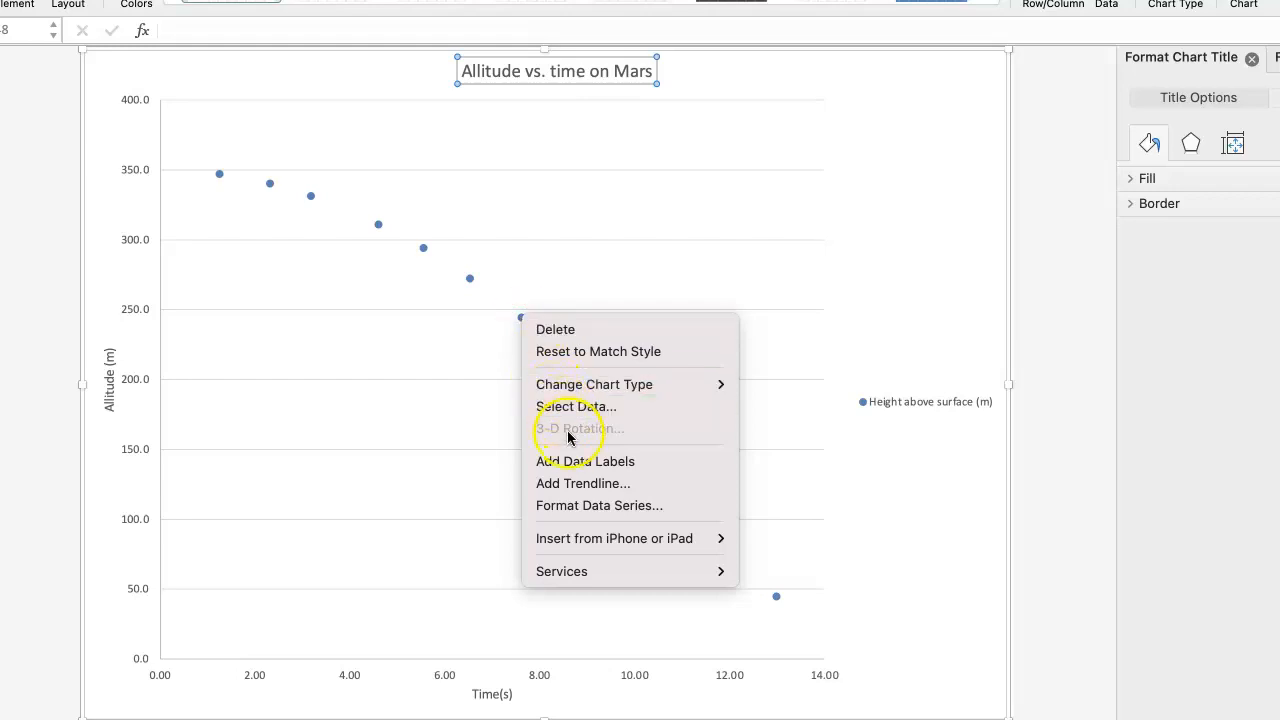
{"action": "left_click", "coordinate": [578, 484]}
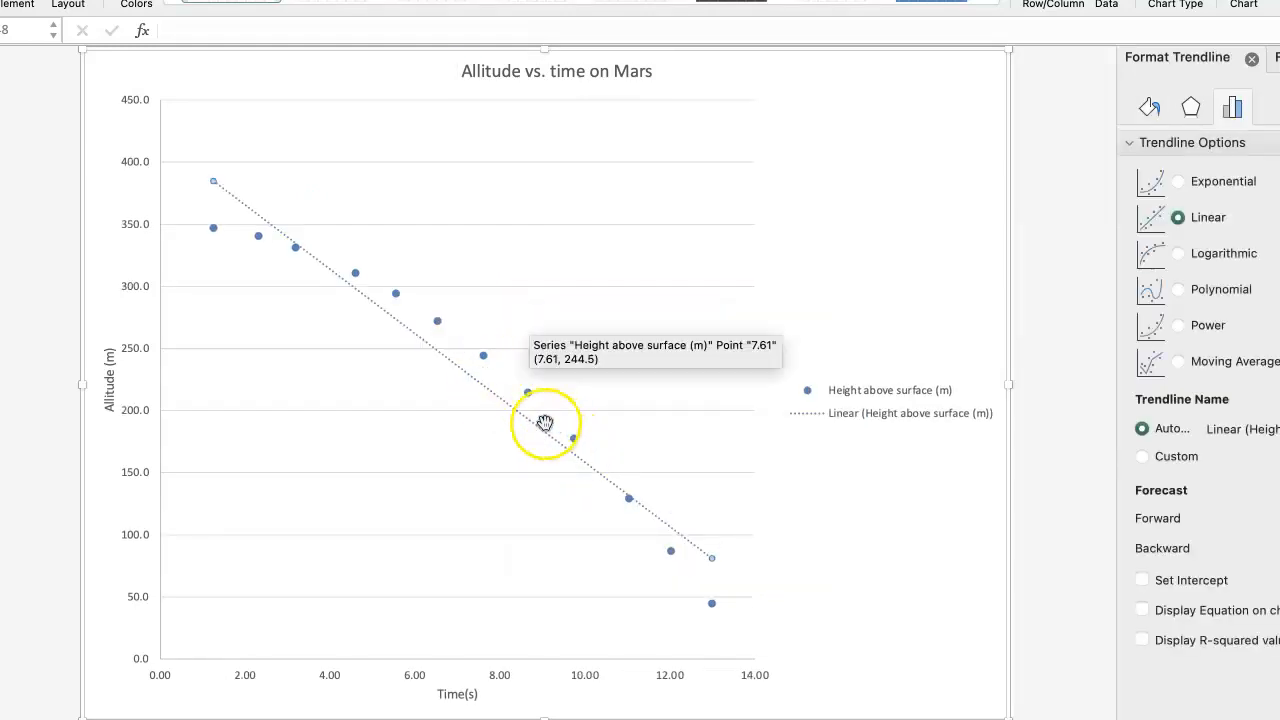
{"action": "left_click", "coordinate": [1180, 291]}
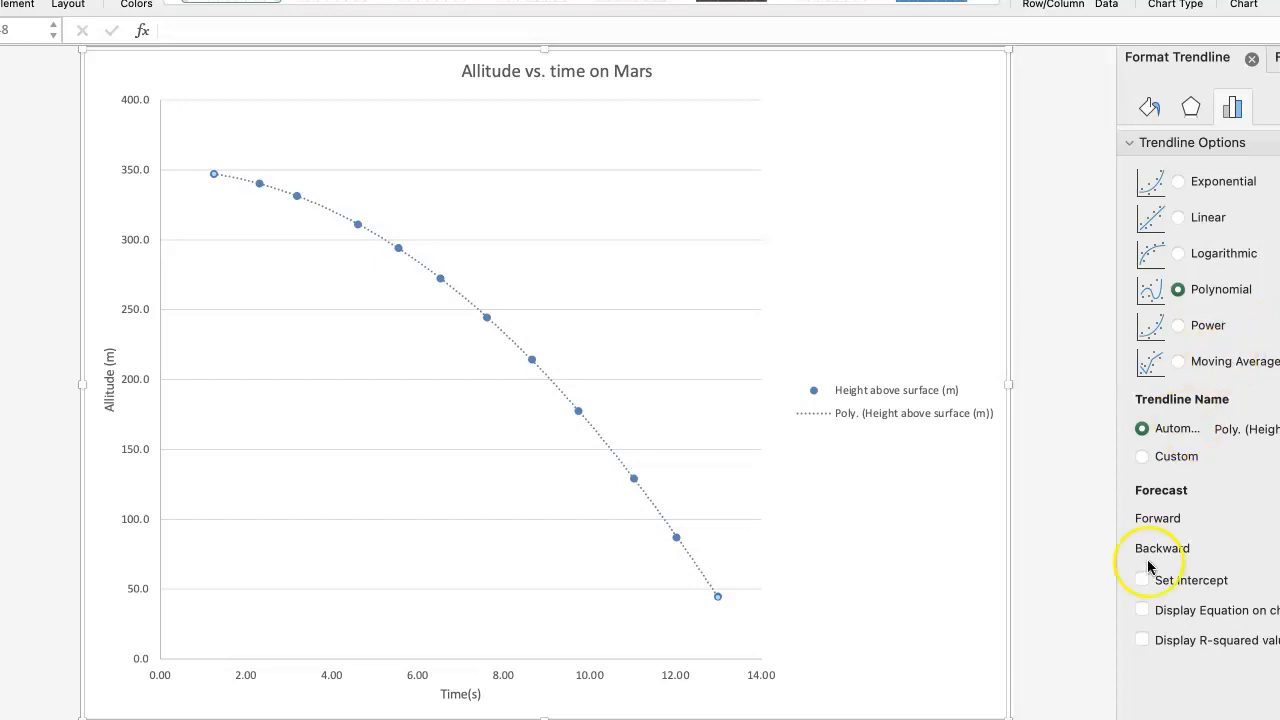
{"action": "left_click", "coordinate": [1141, 610]}
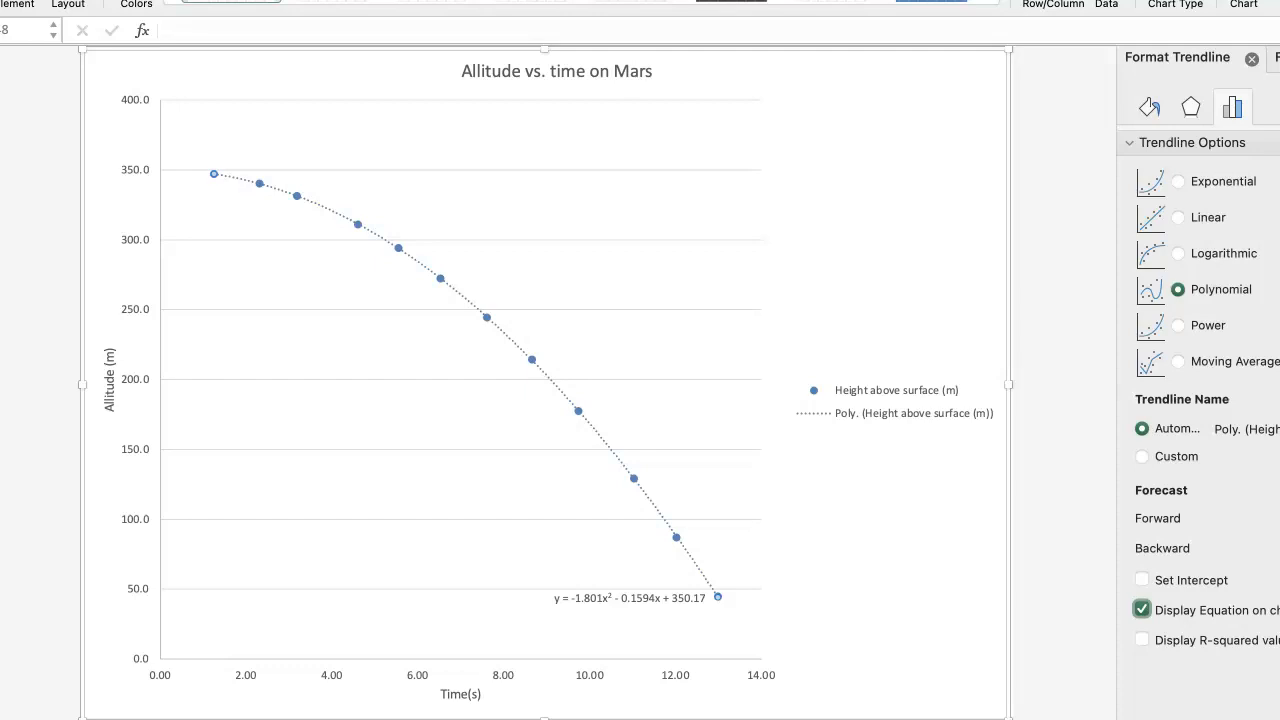
Enter the heading "t2(s2)" in D48 of the data sheet and format the 2 after t as superscript.
{"action": "left_click", "coordinate": [190, 718]}
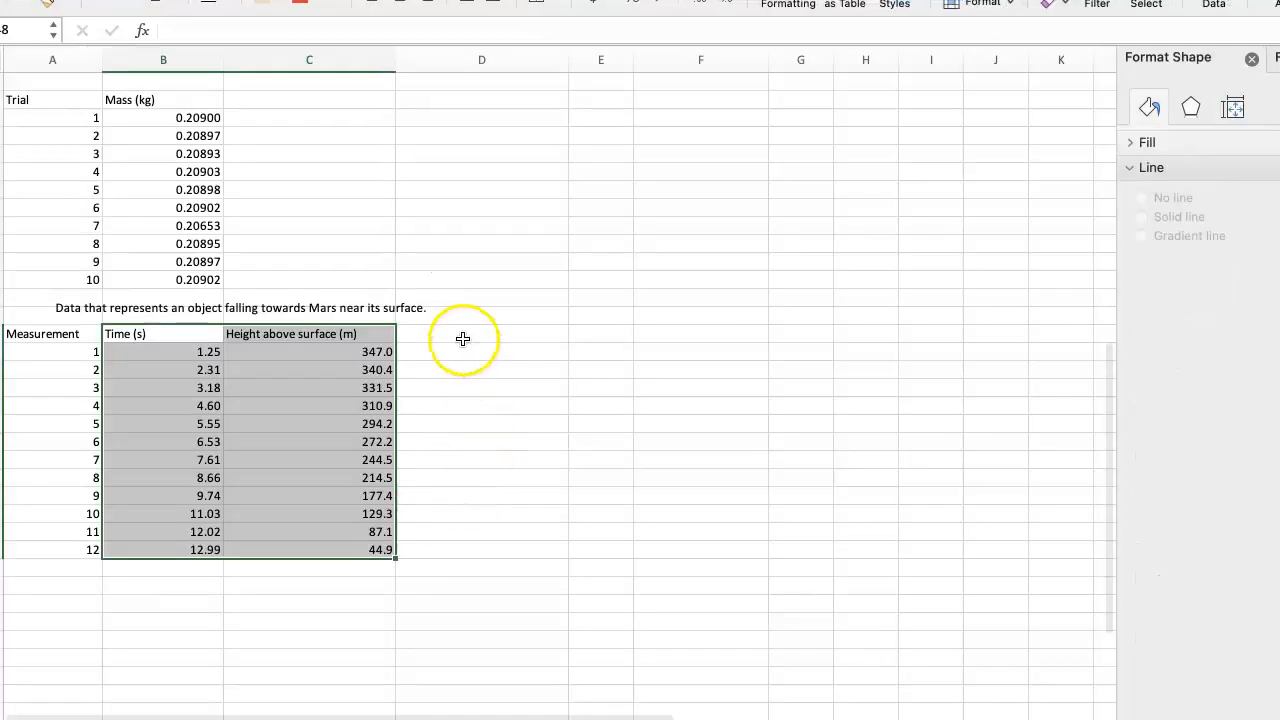
{"action": "left_click", "coordinate": [463, 339]}
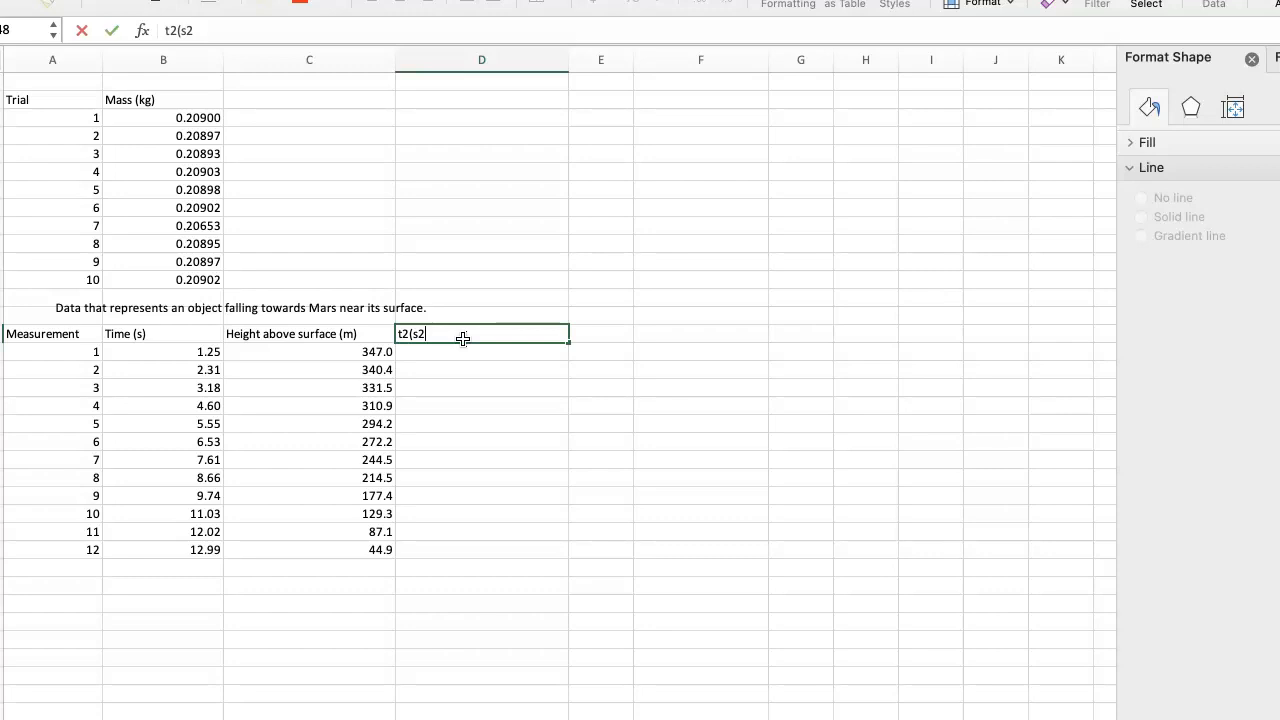
{"action": "left_click", "coordinate": [405, 334]}
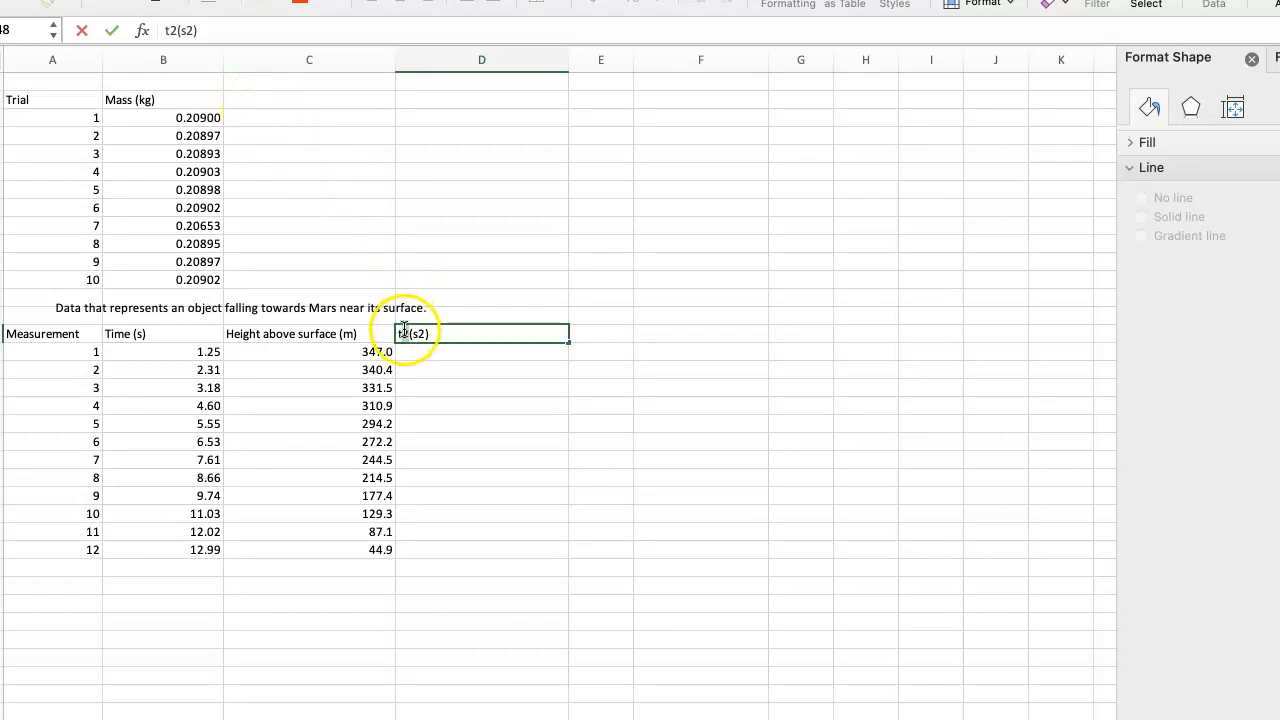
{"action": "right_click", "coordinate": [405, 334]}
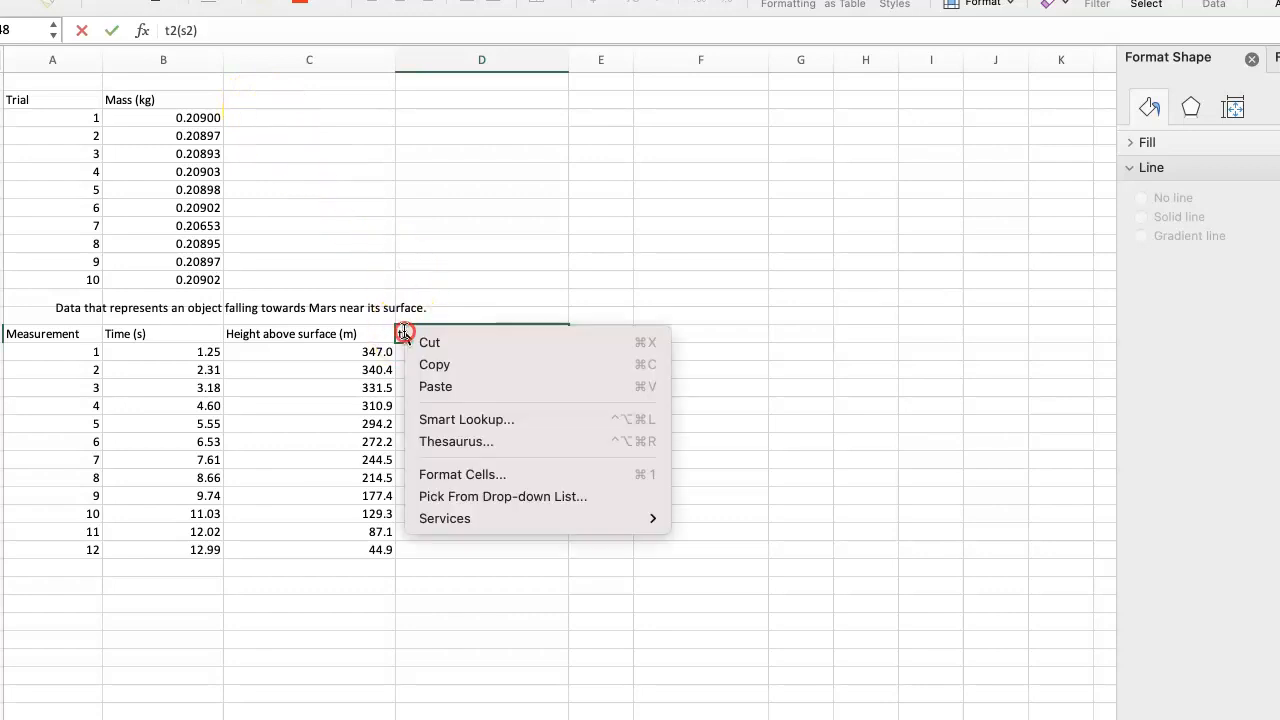
{"action": "left_click", "coordinate": [455, 473]}
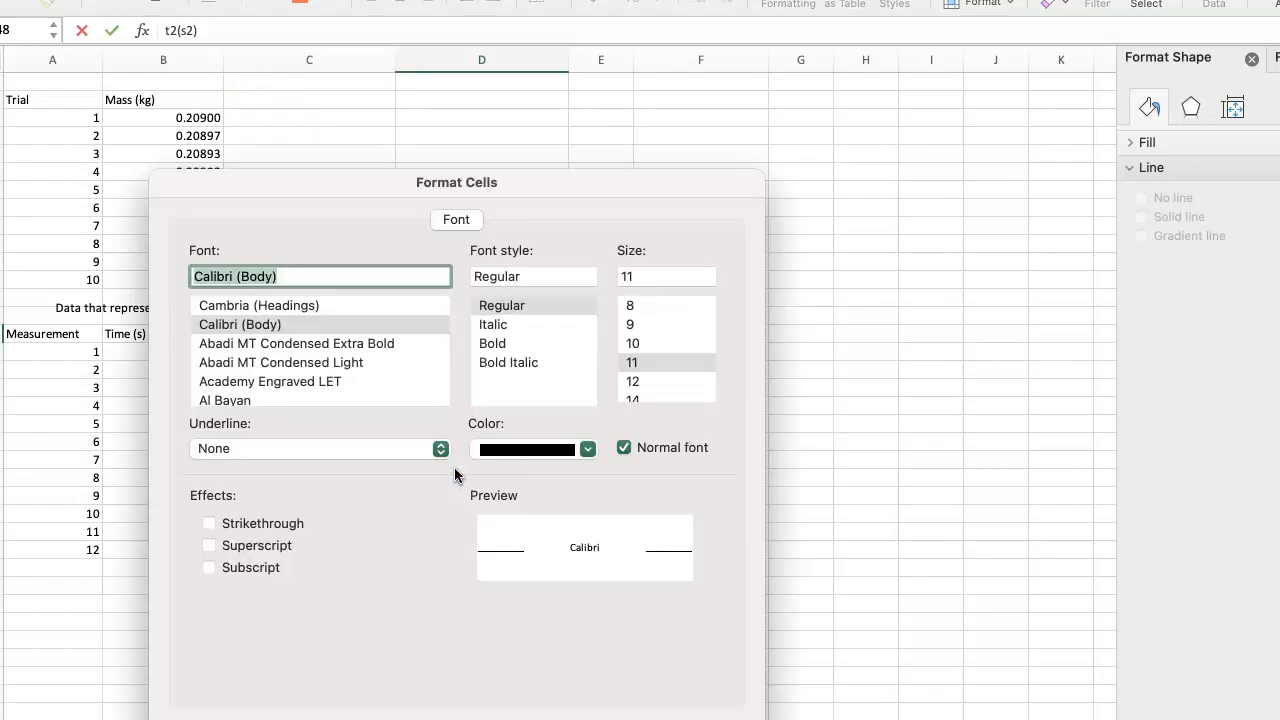
{"action": "left_click", "coordinate": [208, 545]}
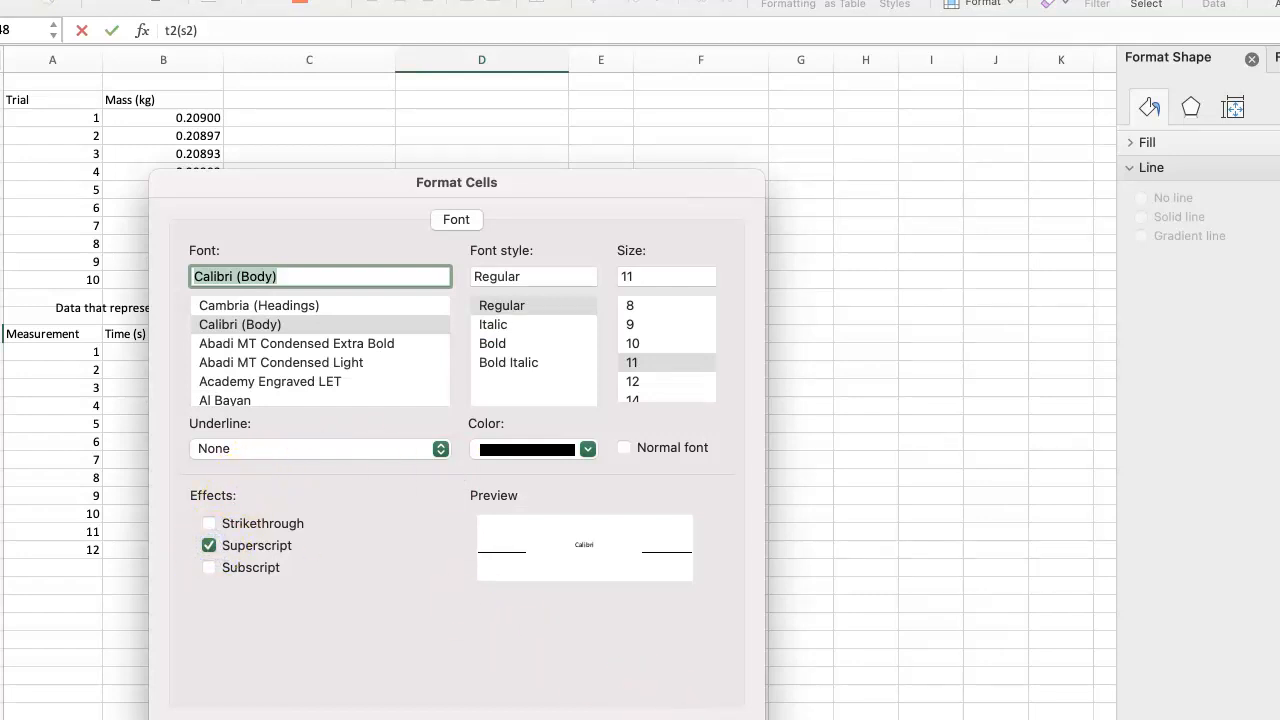
{"action": "key", "text": "Return"}
Format the 2 inside the parentheses of the D48 heading as superscript and finish editing the cell.
{"action": "left_click", "coordinate": [451, 324]}
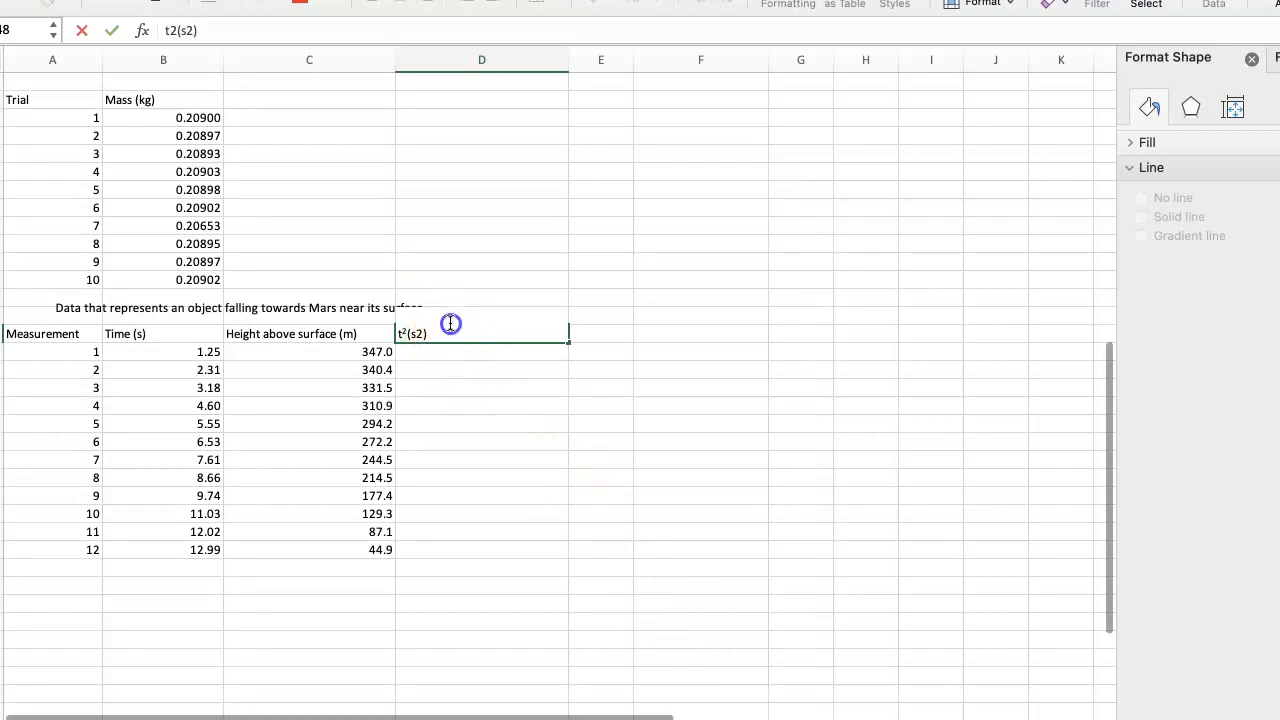
{"action": "left_click_drag", "start_coordinate": [422, 336], "coordinate": [422, 338]}
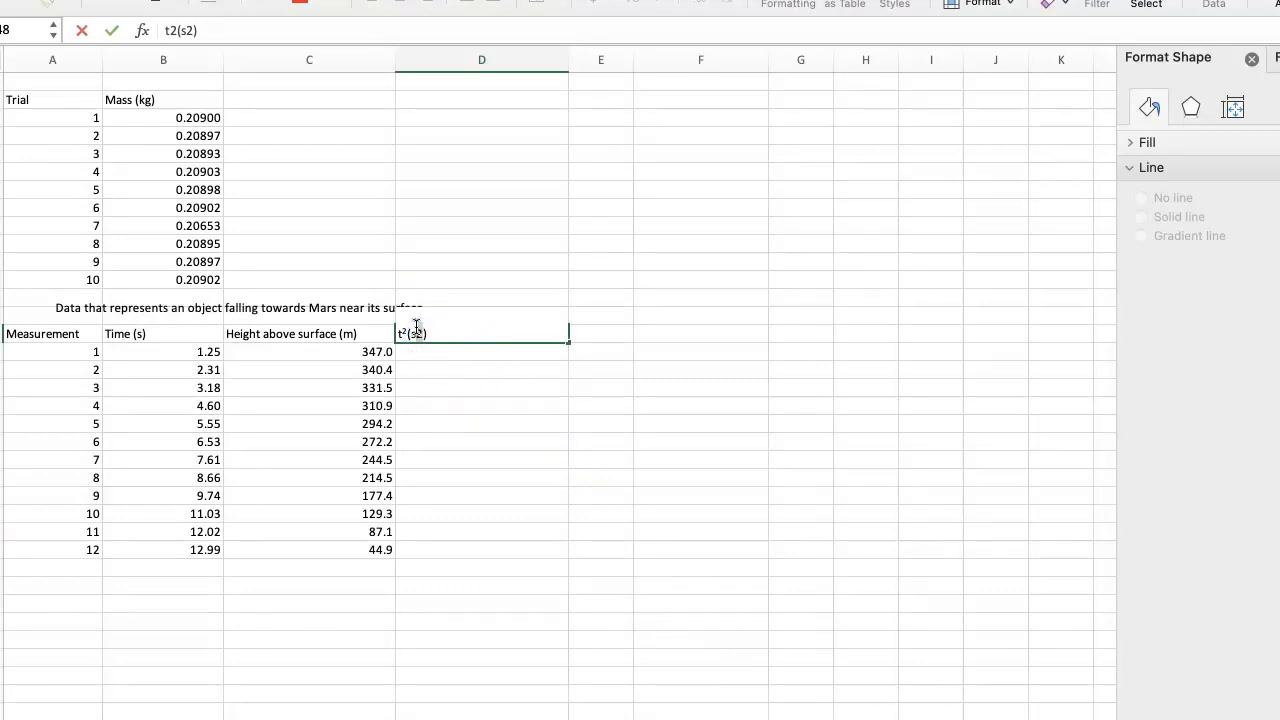
{"action": "right_click", "coordinate": [417, 328]}
{"action": "left_click", "coordinate": [478, 470]}
{"action": "left_click", "coordinate": [233, 543]}
{"action": "left_click", "coordinate": [771, 705]}
{"action": "left_click", "coordinate": [622, 437]}
Make the Time, Height above surface and squared-time headings in B48:D48 bold and centred.
{"action": "left_click", "coordinate": [410, 334]}
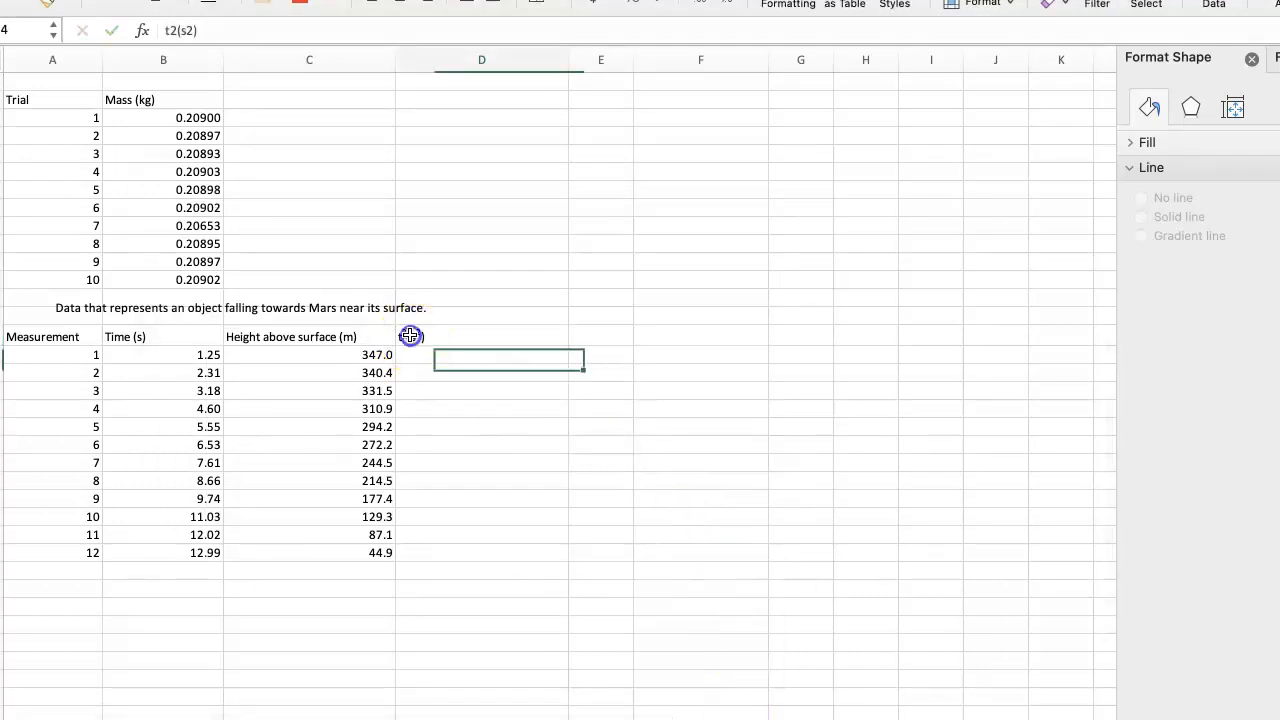
{"action": "left_click_drag", "start_coordinate": [117, 337], "coordinate": [463, 334]}
{"action": "left_click", "coordinate": [105, 5]}
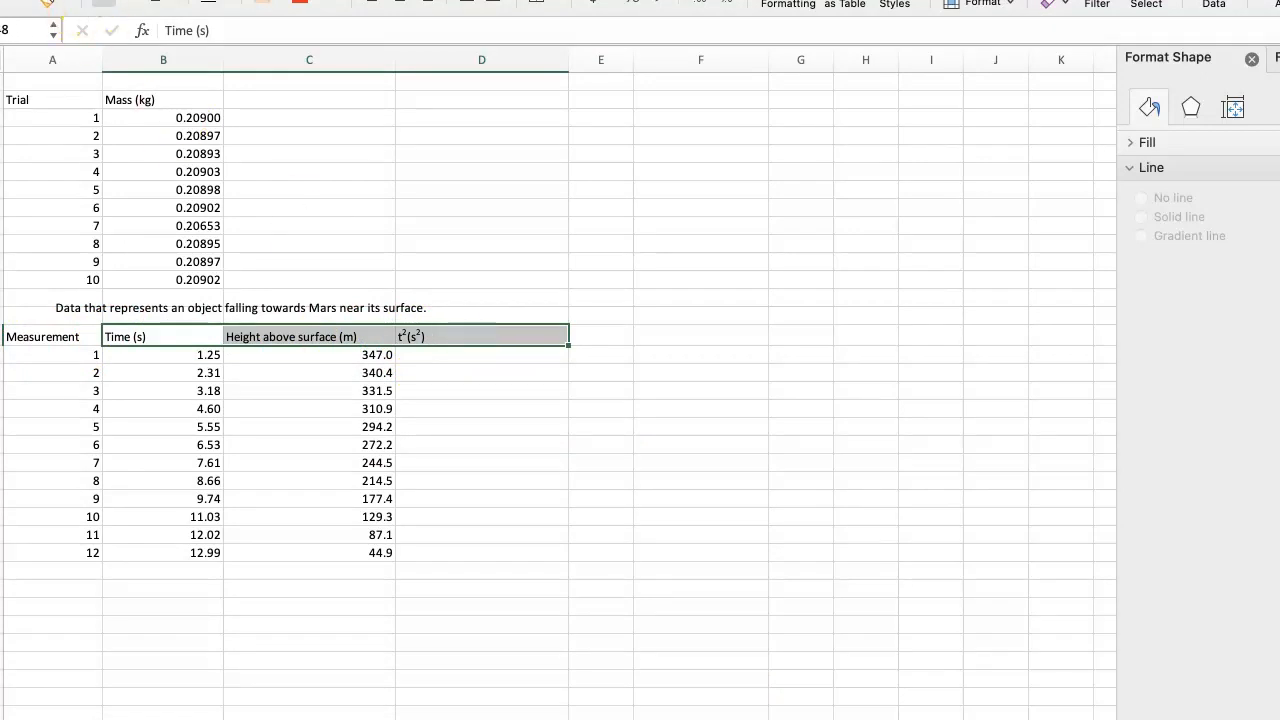
{"action": "left_click", "coordinate": [399, 3]}
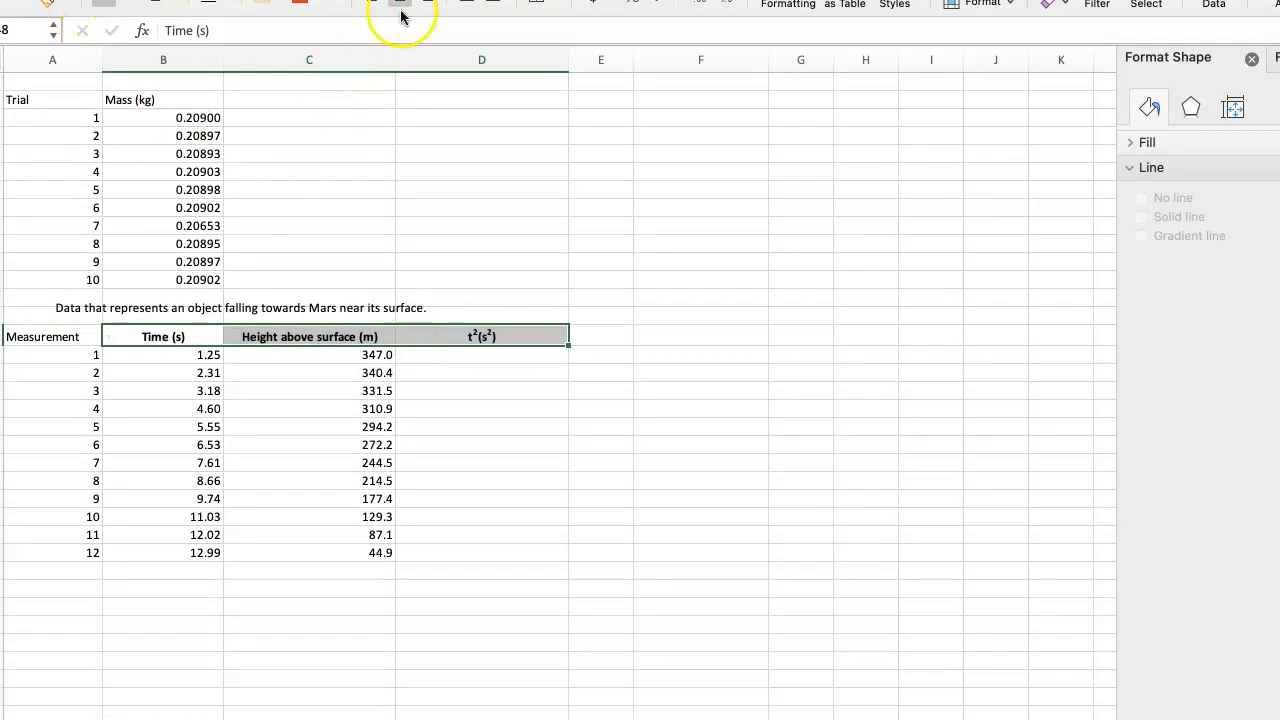
Calculate the first measurement's squared time in D49 with =B49*B49.
{"action": "left_click", "coordinate": [471, 355]}
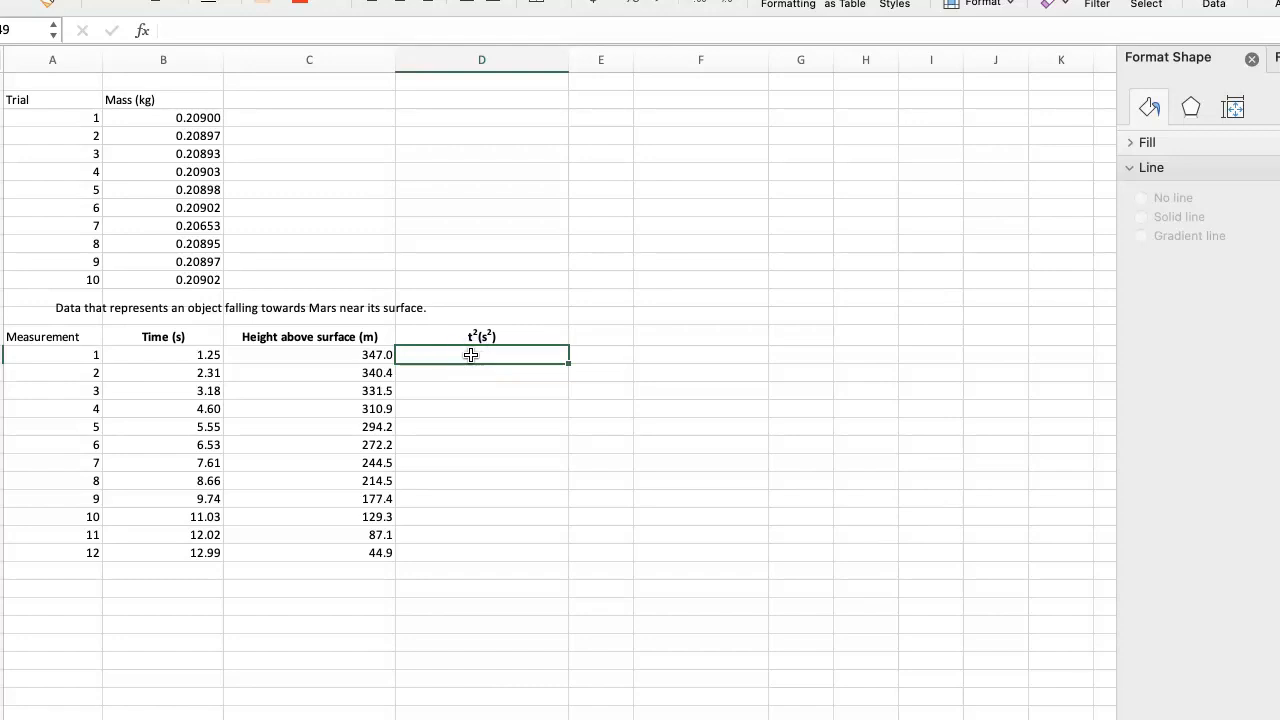
{"action": "type", "text": "="}
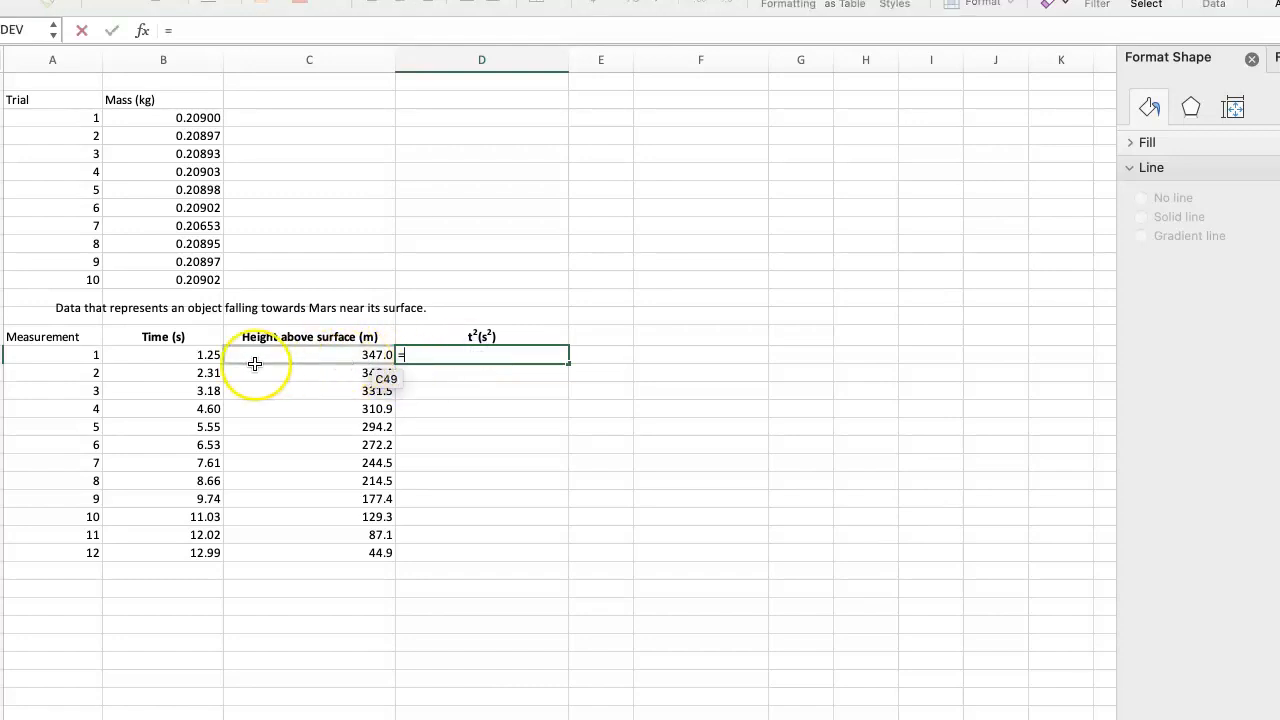
{"action": "left_click", "coordinate": [213, 356]}
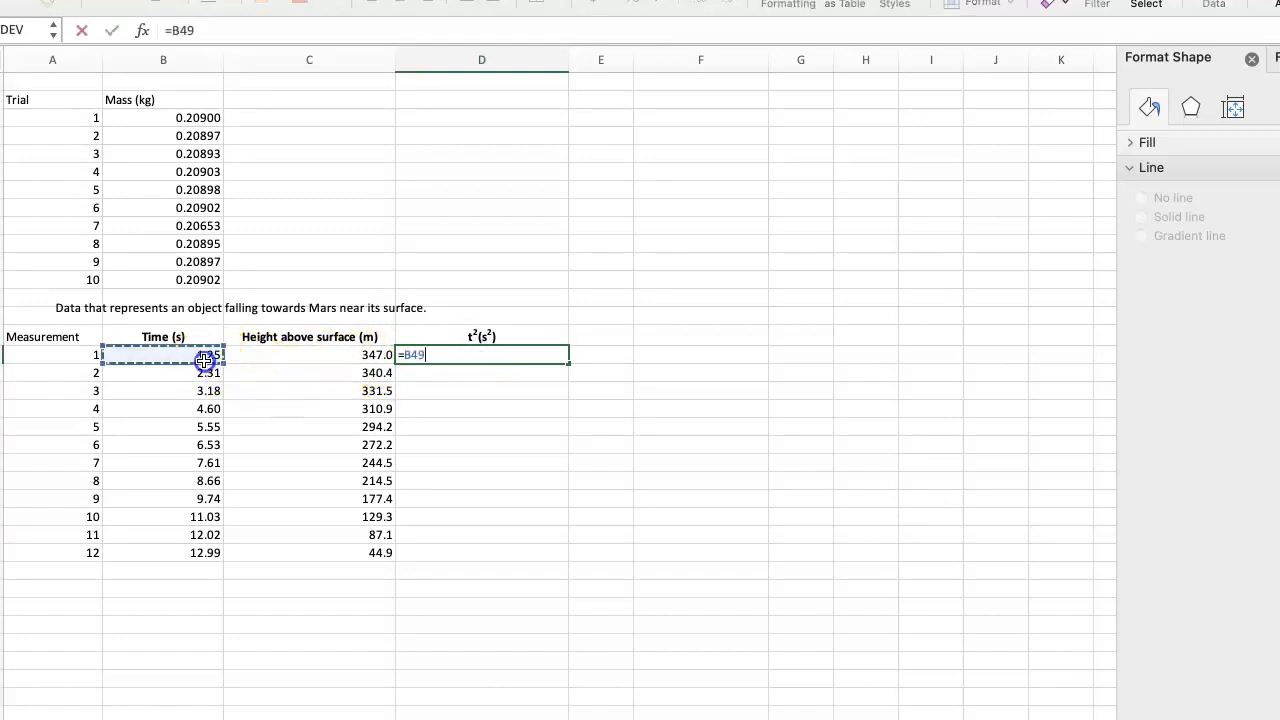
{"action": "type", "text": "*"}
{"action": "left_click", "coordinate": [163, 359]}
{"action": "key", "text": "Return"}
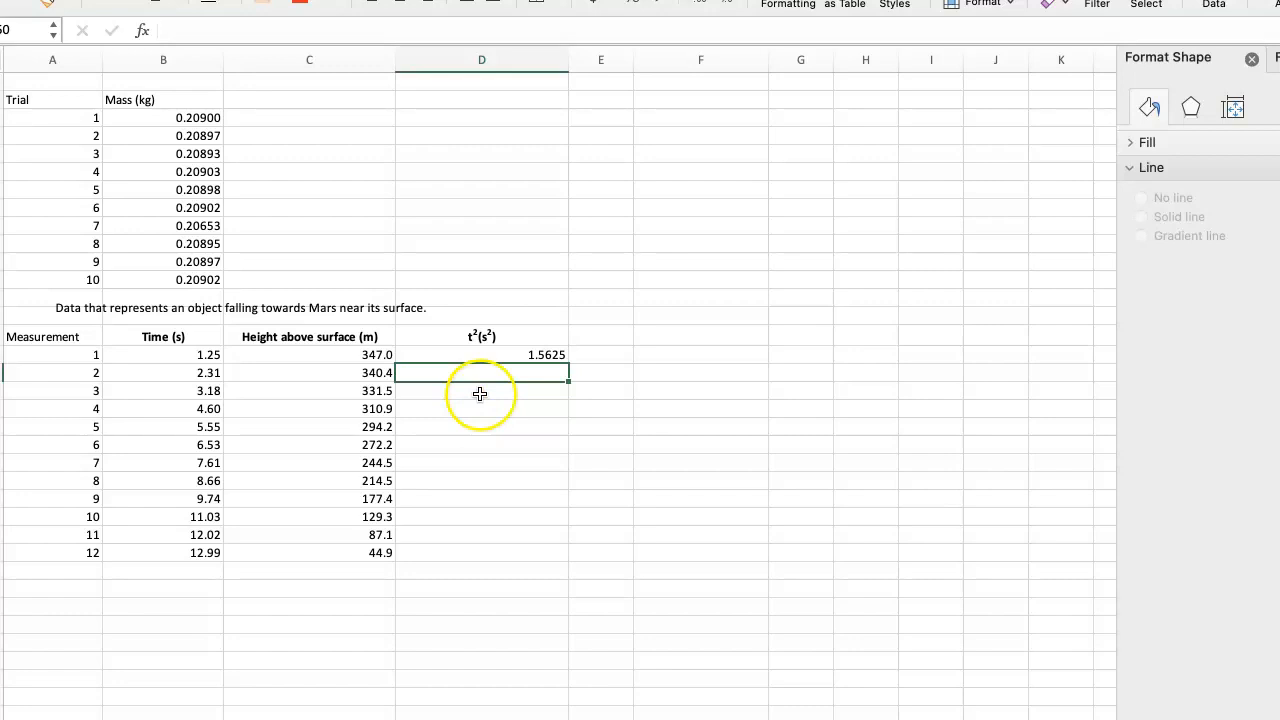
Copy the squared-time formula from D49 down through D60 for all twelve measurements.
{"action": "left_click", "coordinate": [503, 357]}
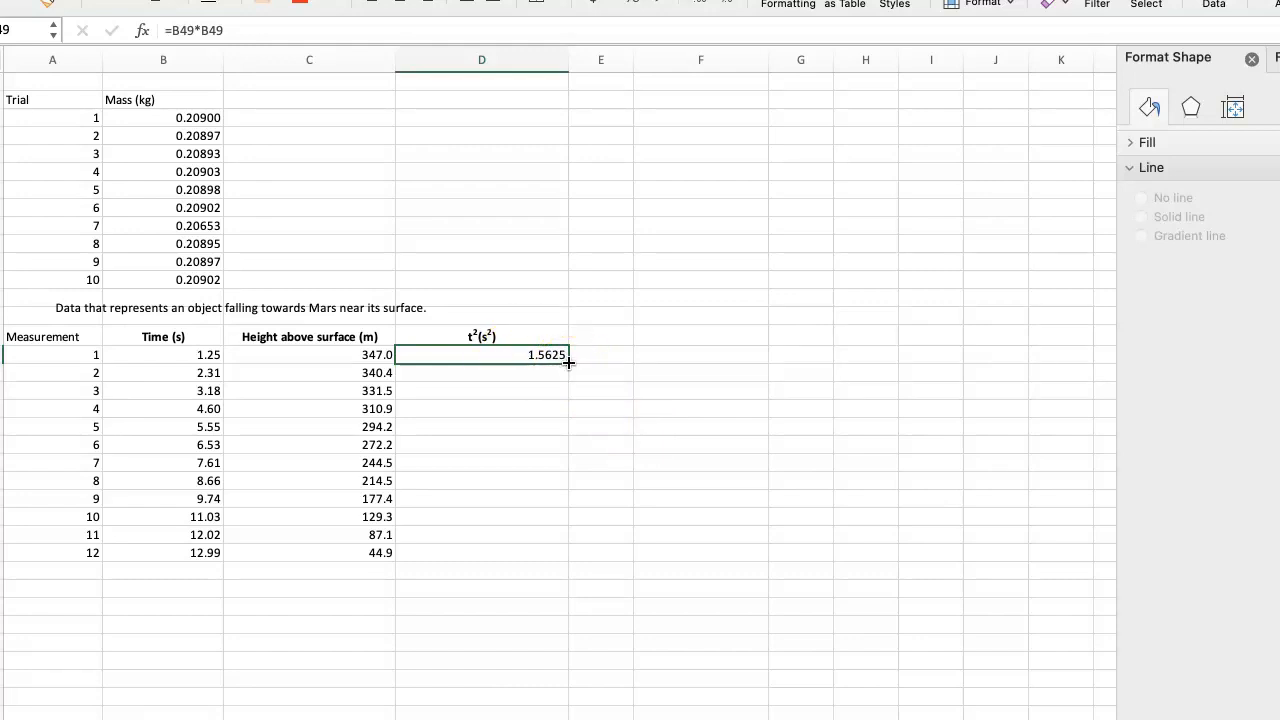
{"action": "left_click_drag", "start_coordinate": [571, 421], "coordinate": [574, 560]}
{"action": "left_click", "coordinate": [537, 609]}
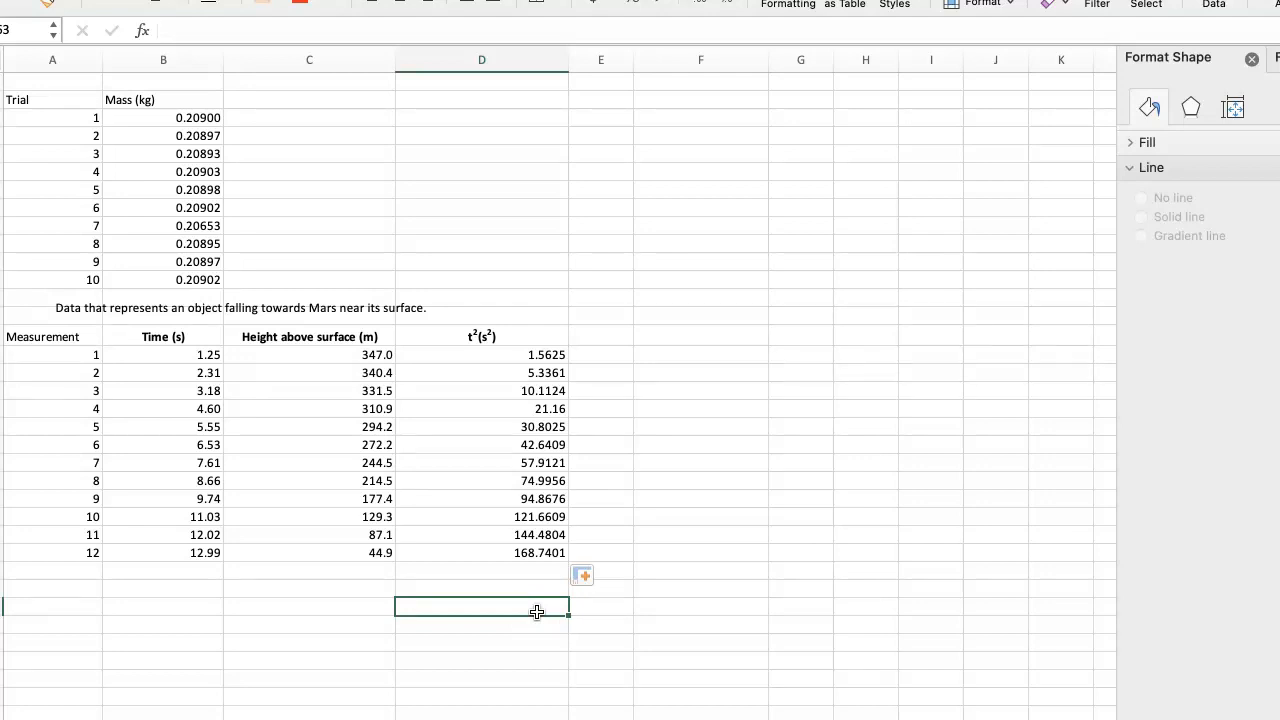
Insert a markers-only scatter chart of the height and squared-time data in C48:D60 and place it beside the table.
{"action": "left_click", "coordinate": [362, 338]}
{"action": "left_click_drag", "start_coordinate": [362, 338], "coordinate": [511, 550]}
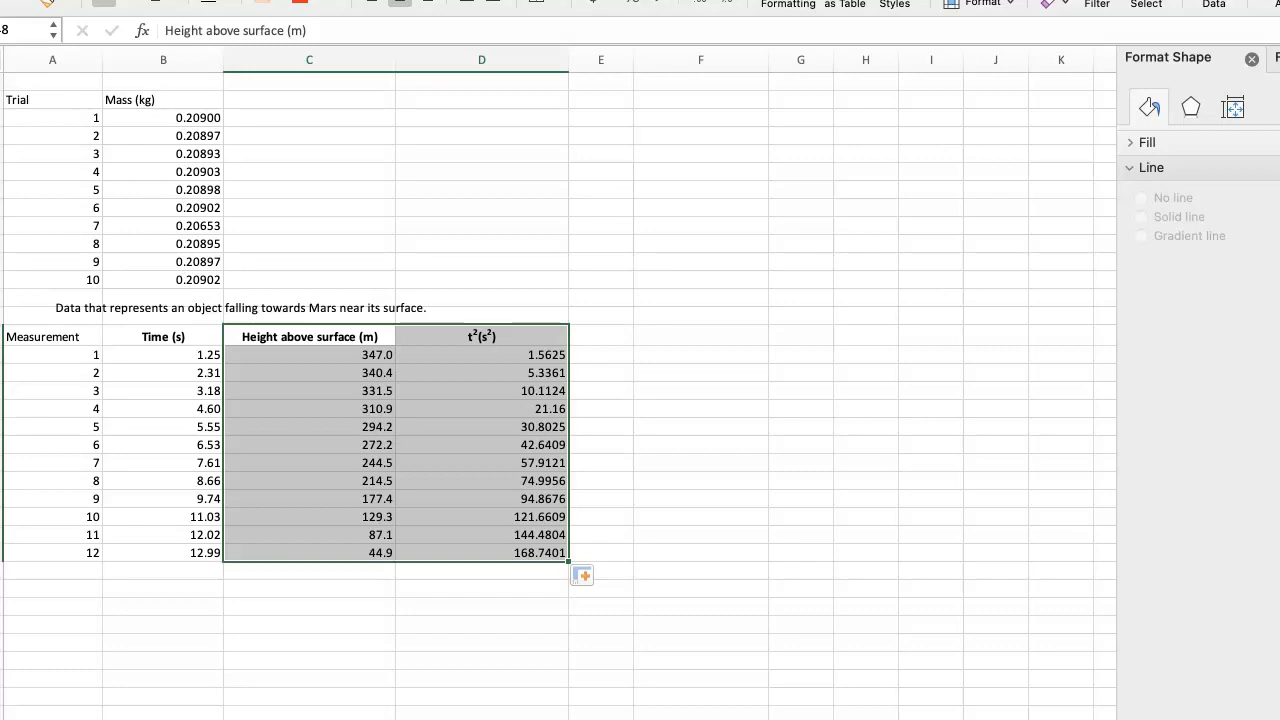
{"action": "left_click", "coordinate": [72, 0]}
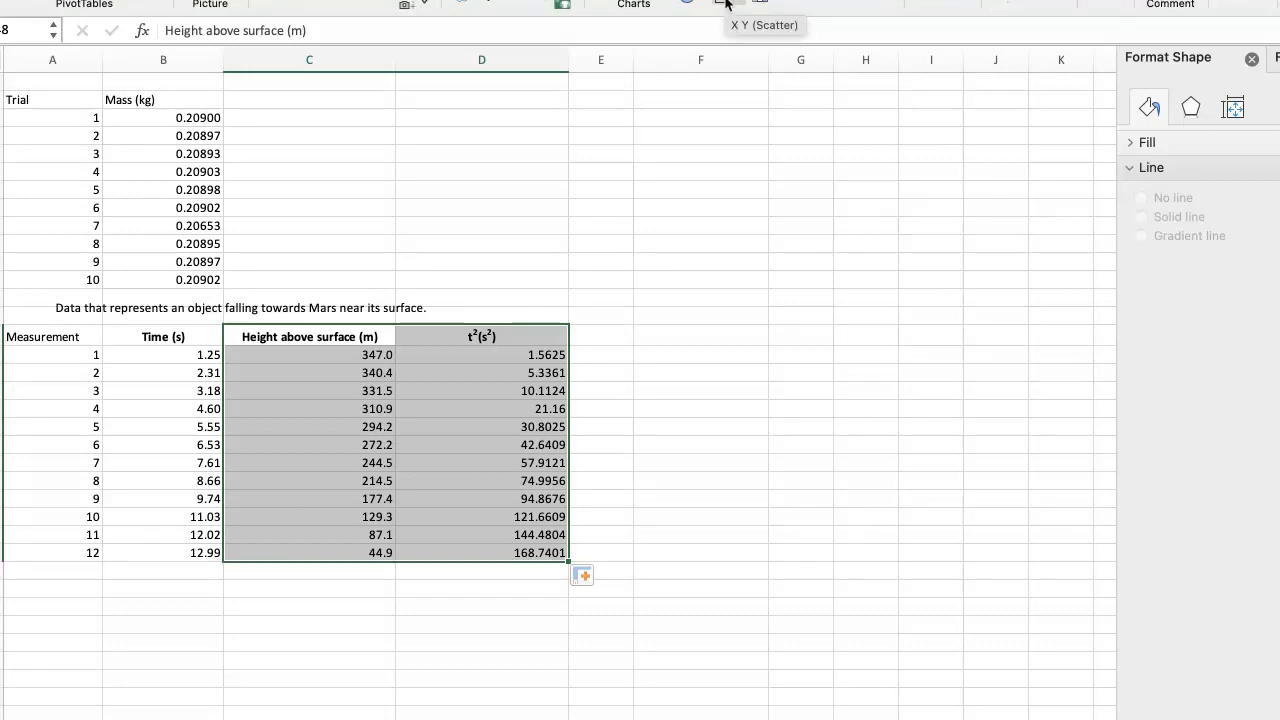
{"action": "left_click", "coordinate": [760, 3]}
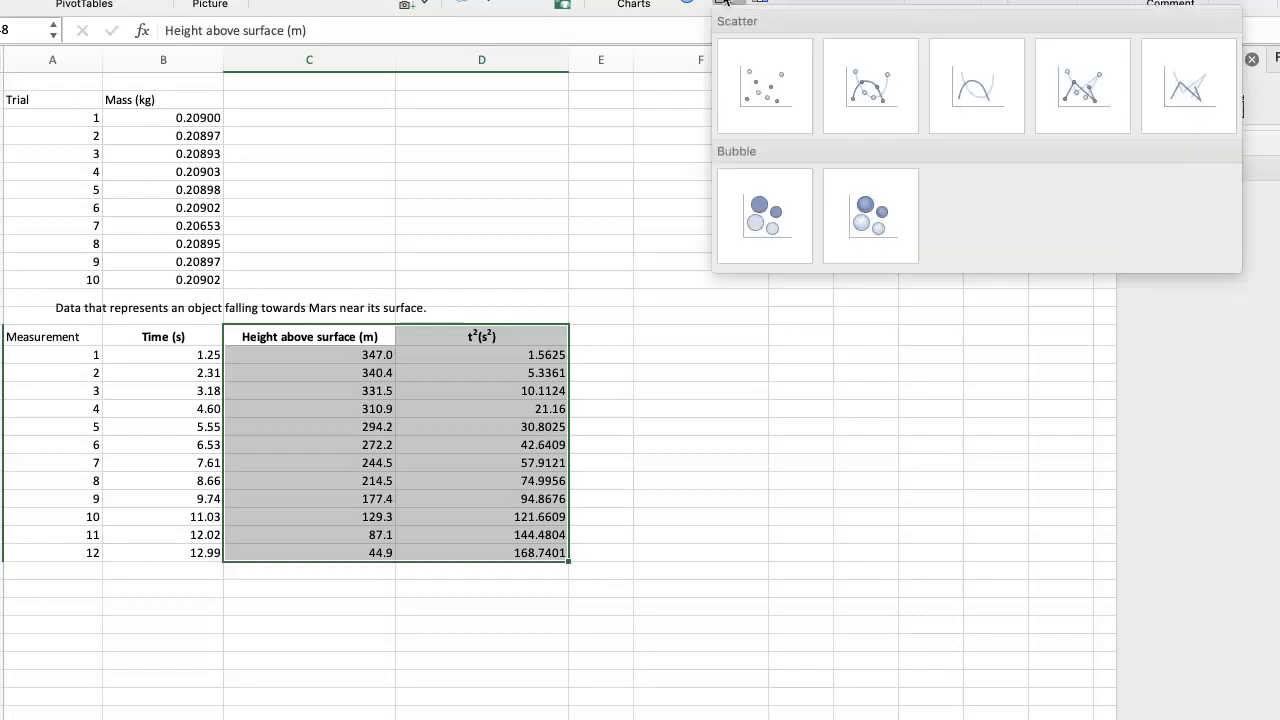
{"action": "left_click", "coordinate": [757, 78]}
{"action": "left_click_drag", "start_coordinate": [779, 265], "coordinate": [951, 129]}
{"action": "left_click_drag", "start_coordinate": [843, 131], "coordinate": [1072, 99]}
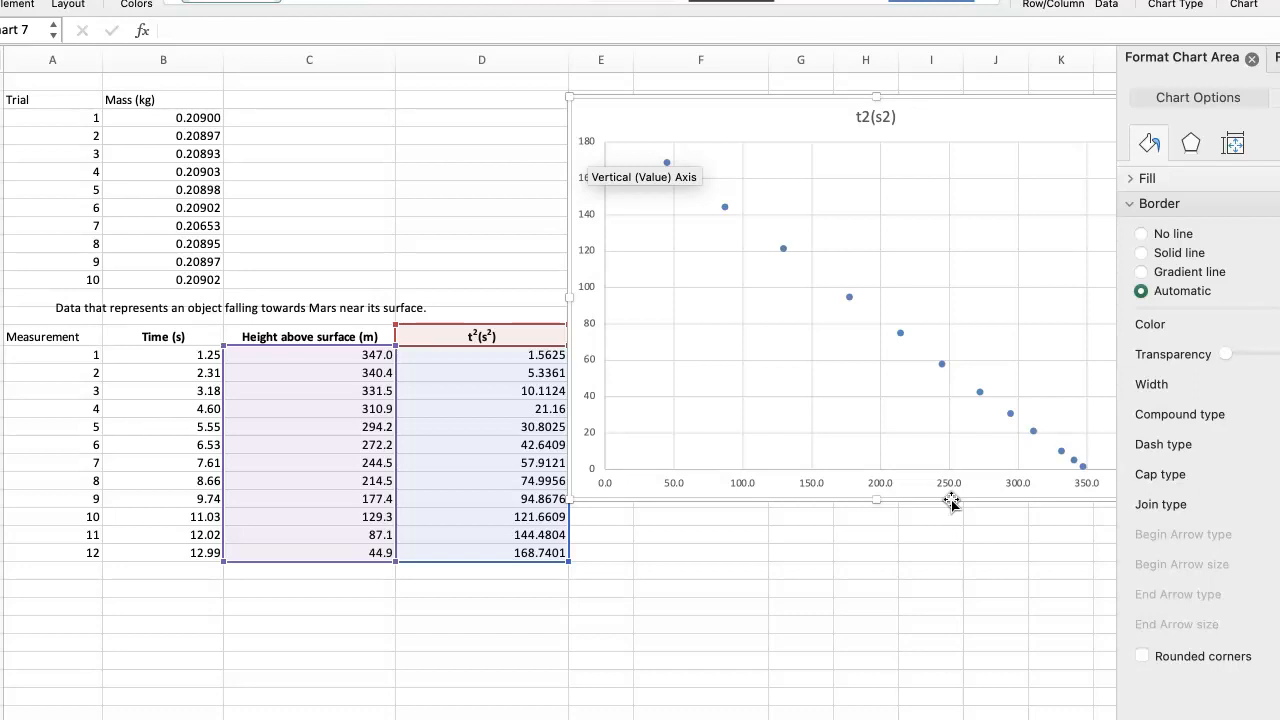
Open the data source settings for the new scatter chart's series.
{"action": "right_click", "coordinate": [780, 249]}
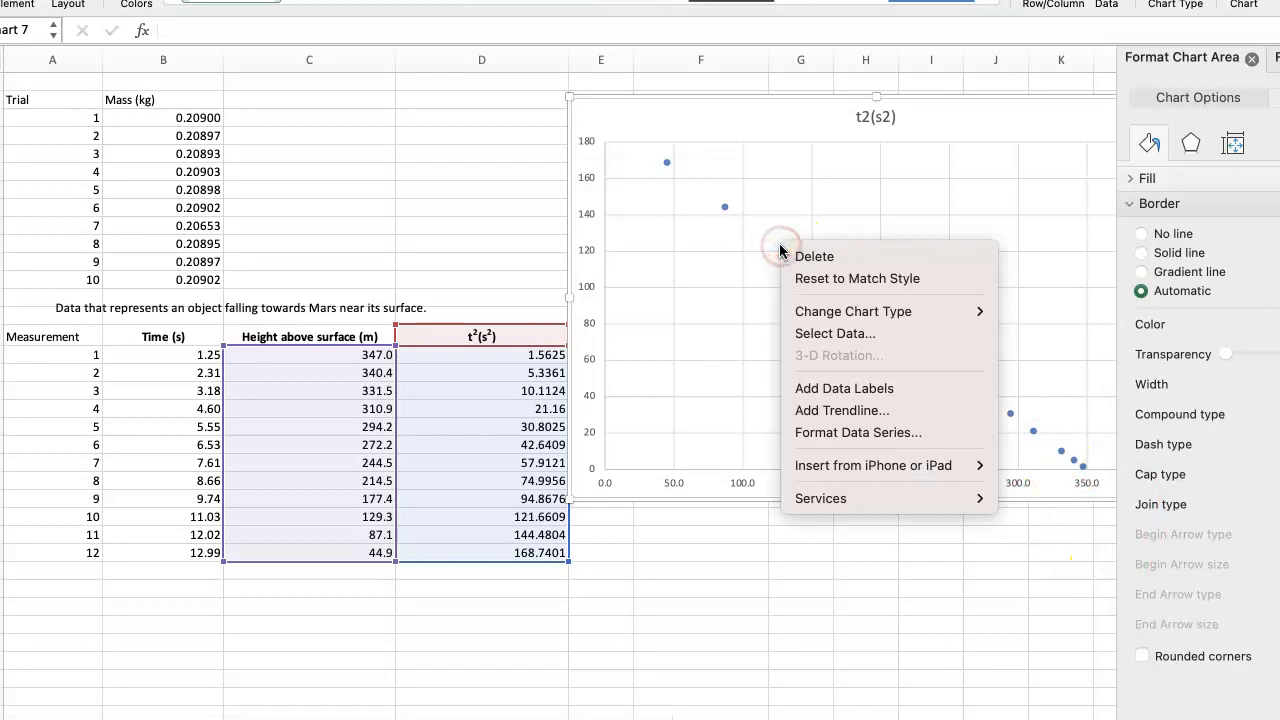
{"action": "left_click", "coordinate": [825, 333]}
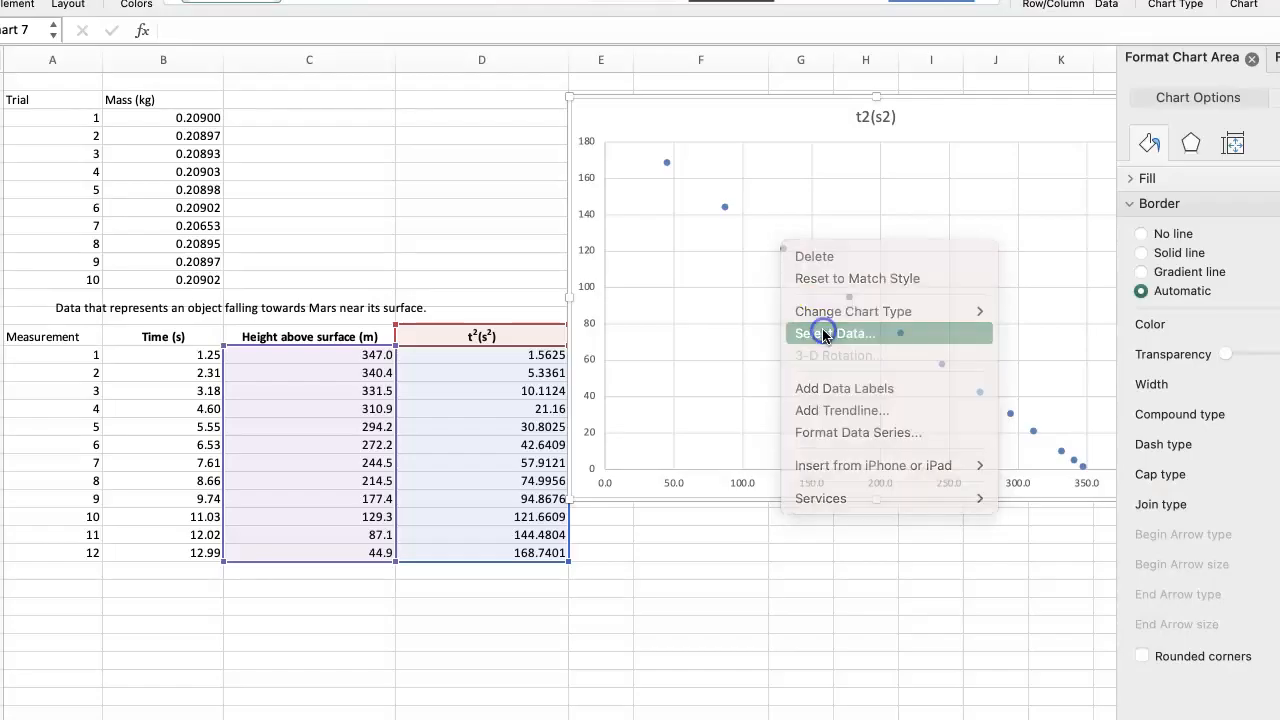
{"action": "left_click_drag", "start_coordinate": [810, 2], "coordinate": [987, 8]}
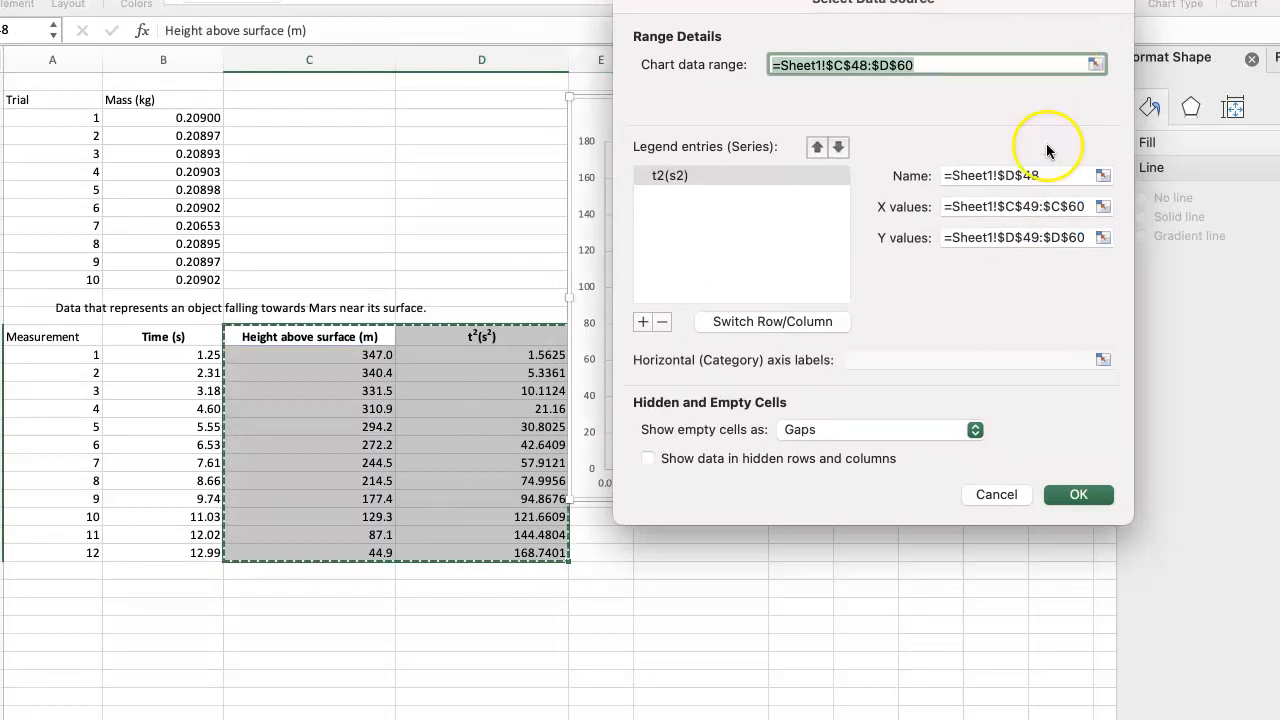
Try to name the chart's series "=Alittude Vs. Time Squared".
{"action": "left_click", "coordinate": [1048, 175]}
{"action": "key", "text": "BackSpace"}
{"action": "key", "text": "BackSpace"}
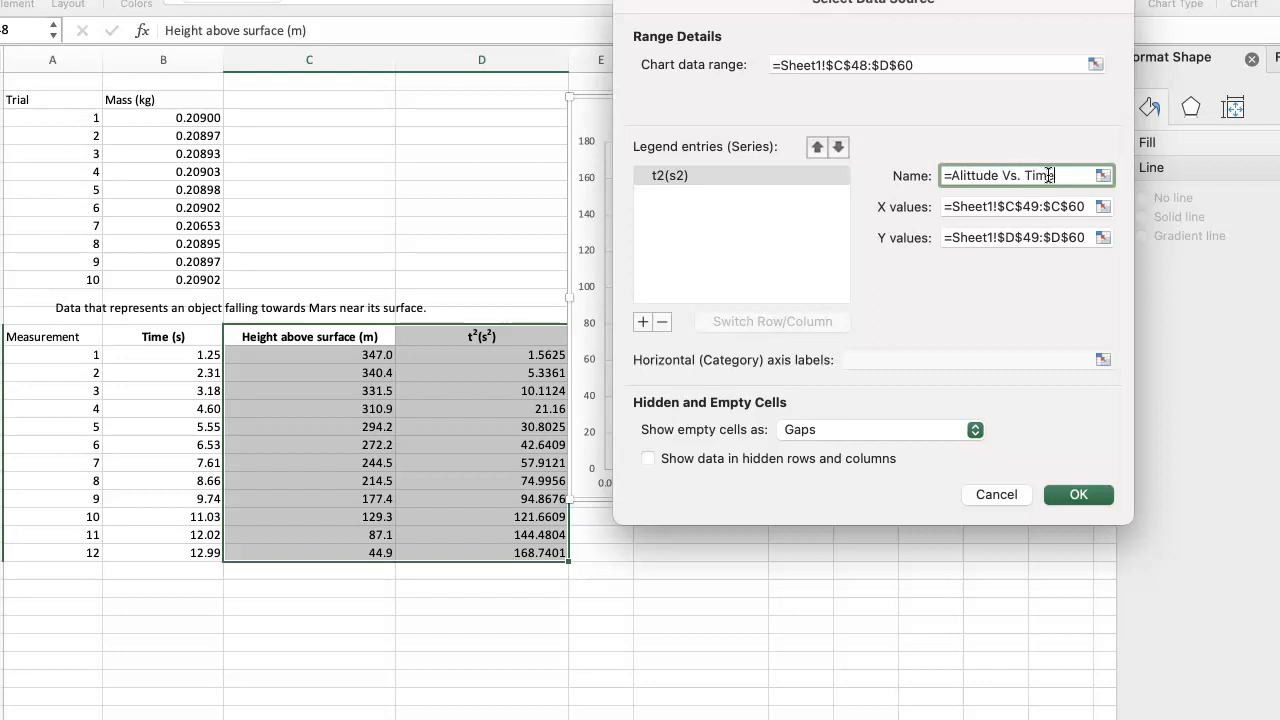
{"action": "type", "text": "red"}
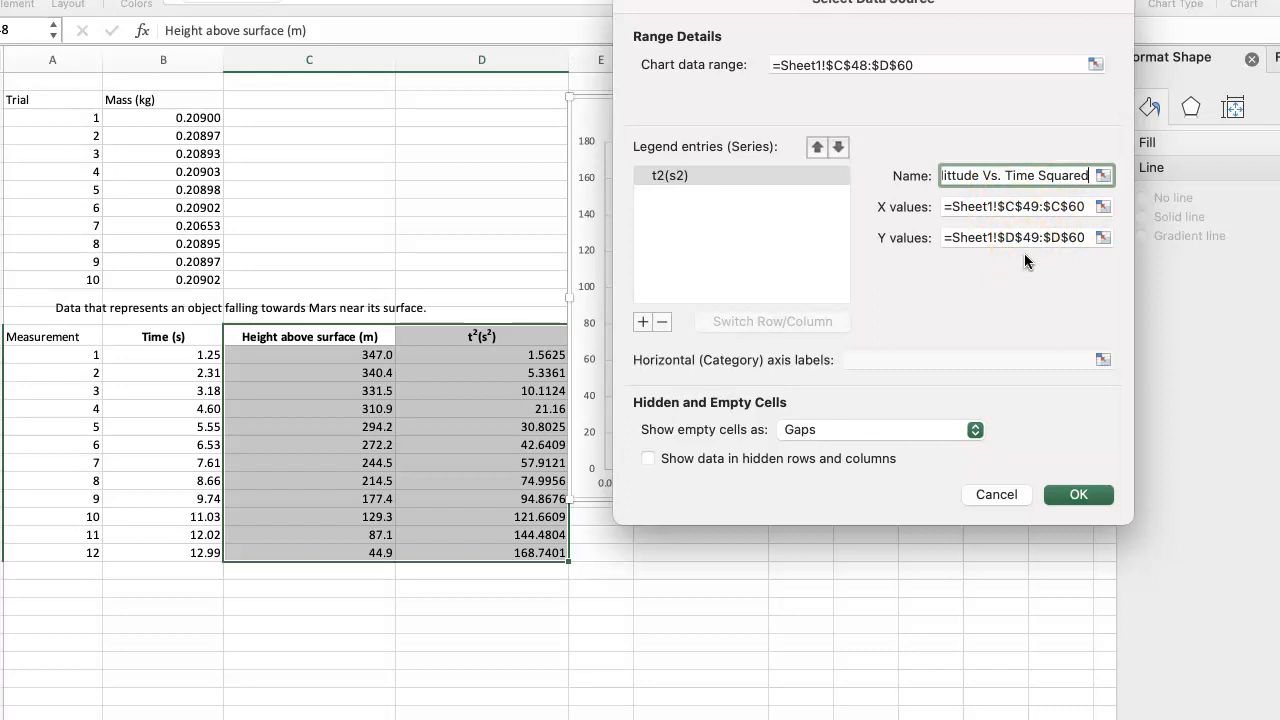
{"action": "left_click", "coordinate": [1010, 237]}
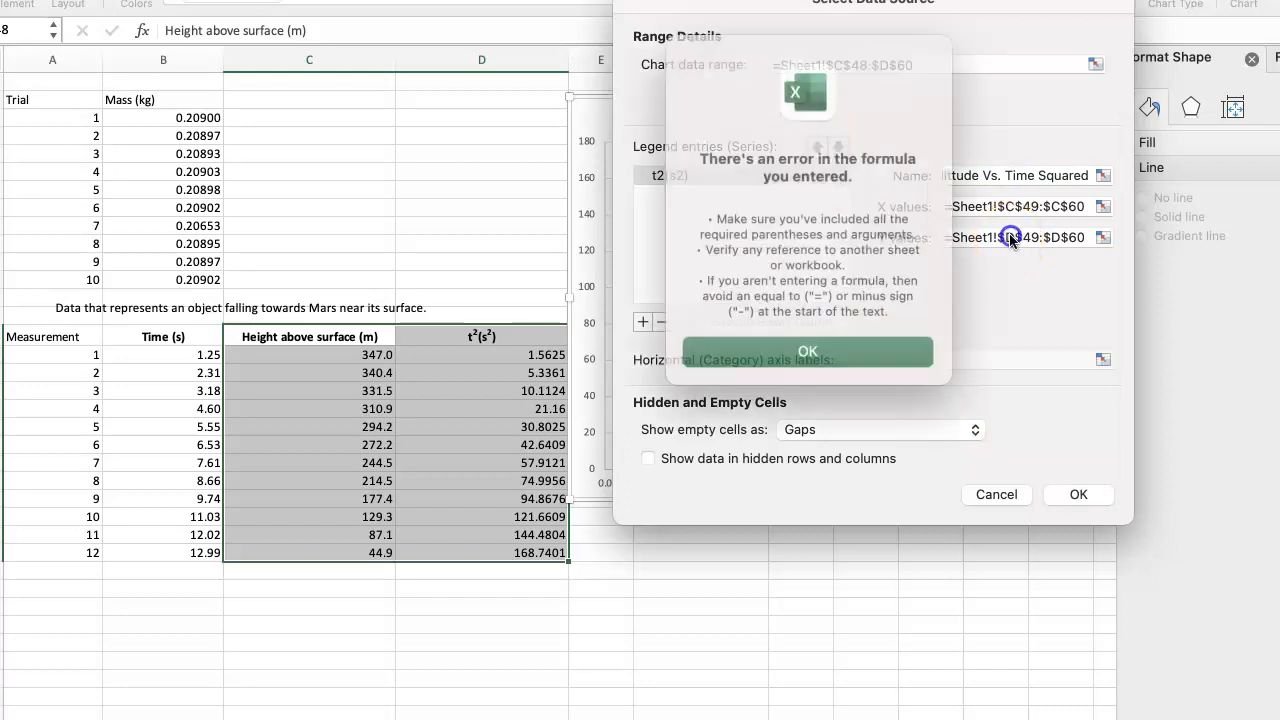
{"action": "left_click", "coordinate": [831, 338]}
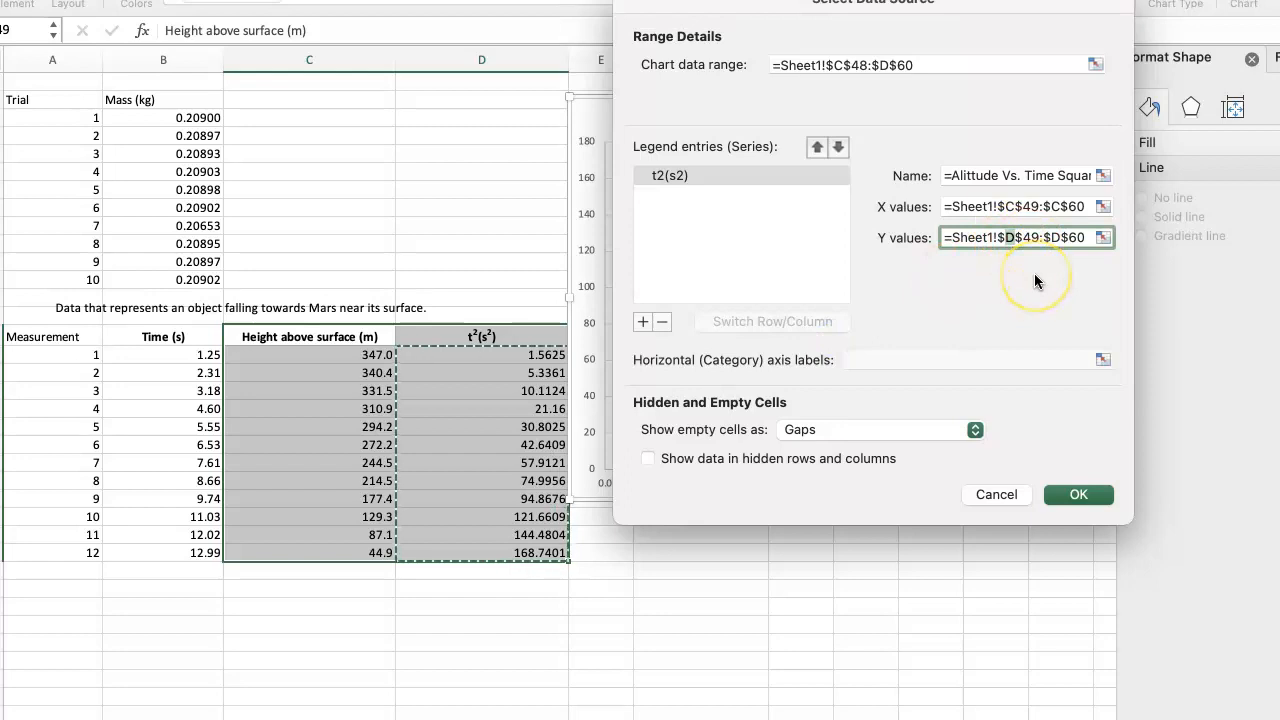
Set the series' Y values to =Sheet1!$C$49:$C$60 and its X values to =Sheet1!$D$49:$D$60, and apply the data source.
{"action": "type", "text": "C"}
{"action": "left_click", "coordinate": [1063, 245]}
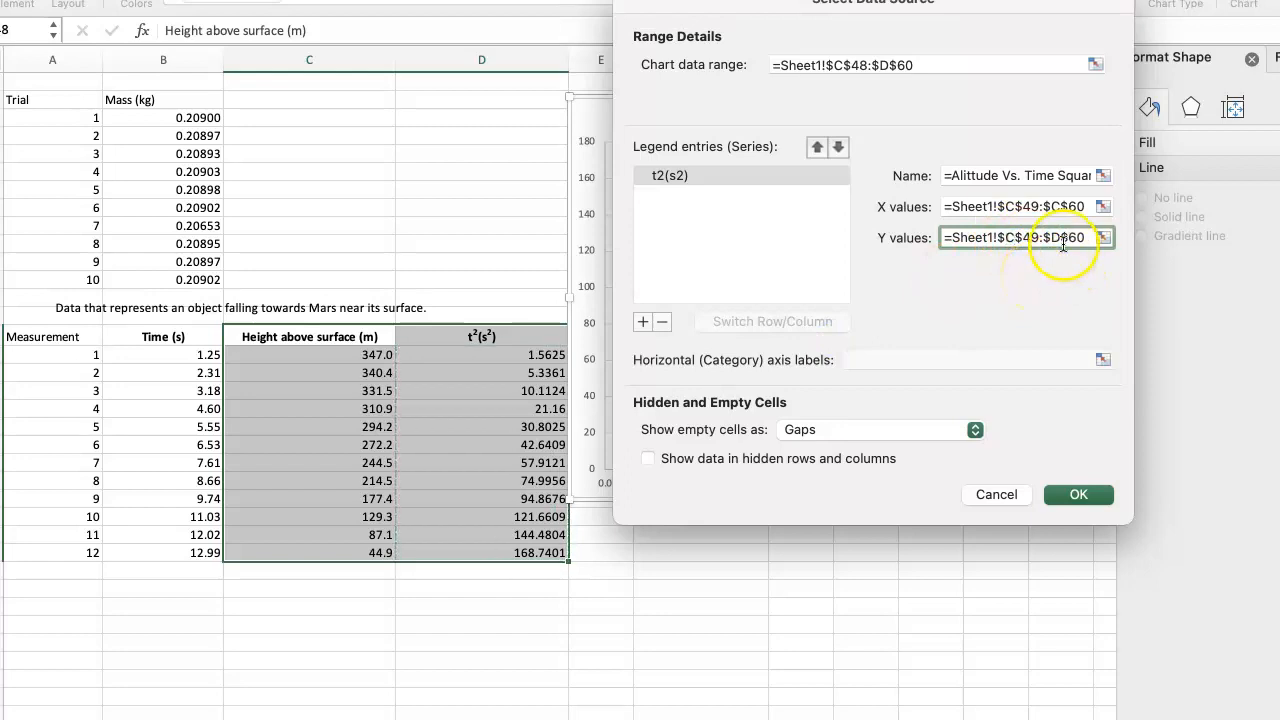
{"action": "left_click", "coordinate": [1060, 237]}
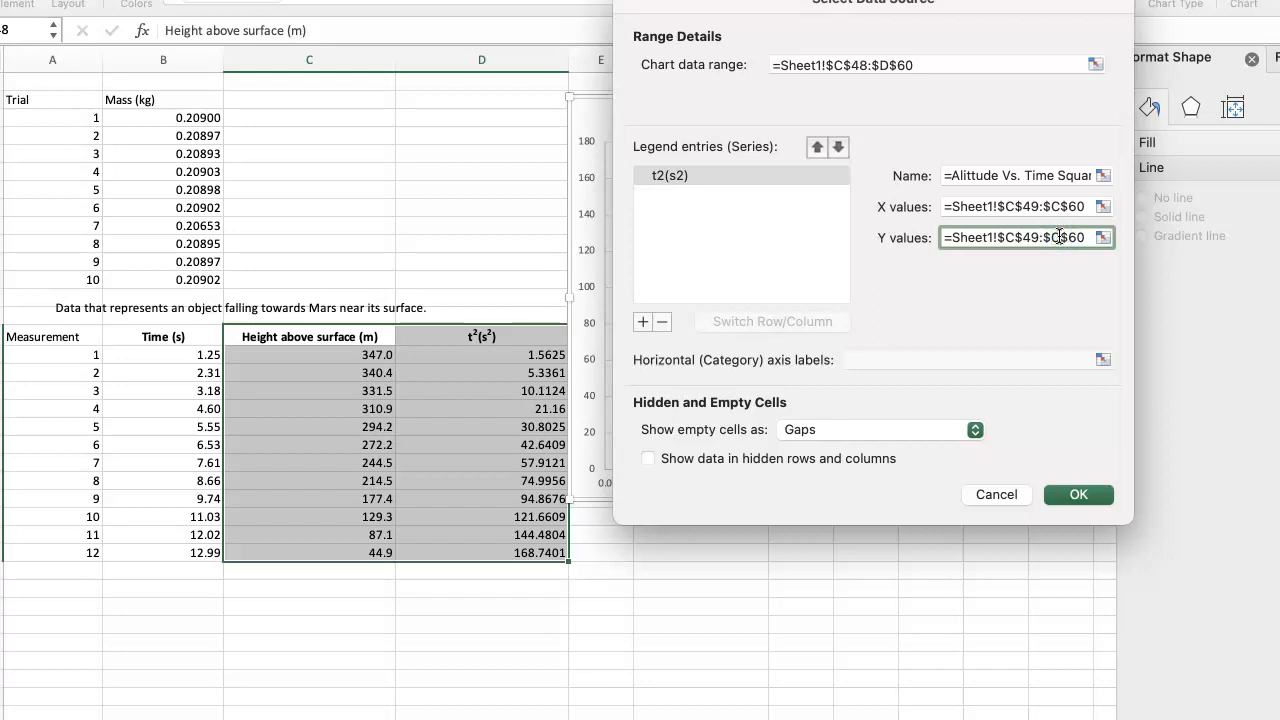
{"action": "left_click", "coordinate": [1014, 206]}
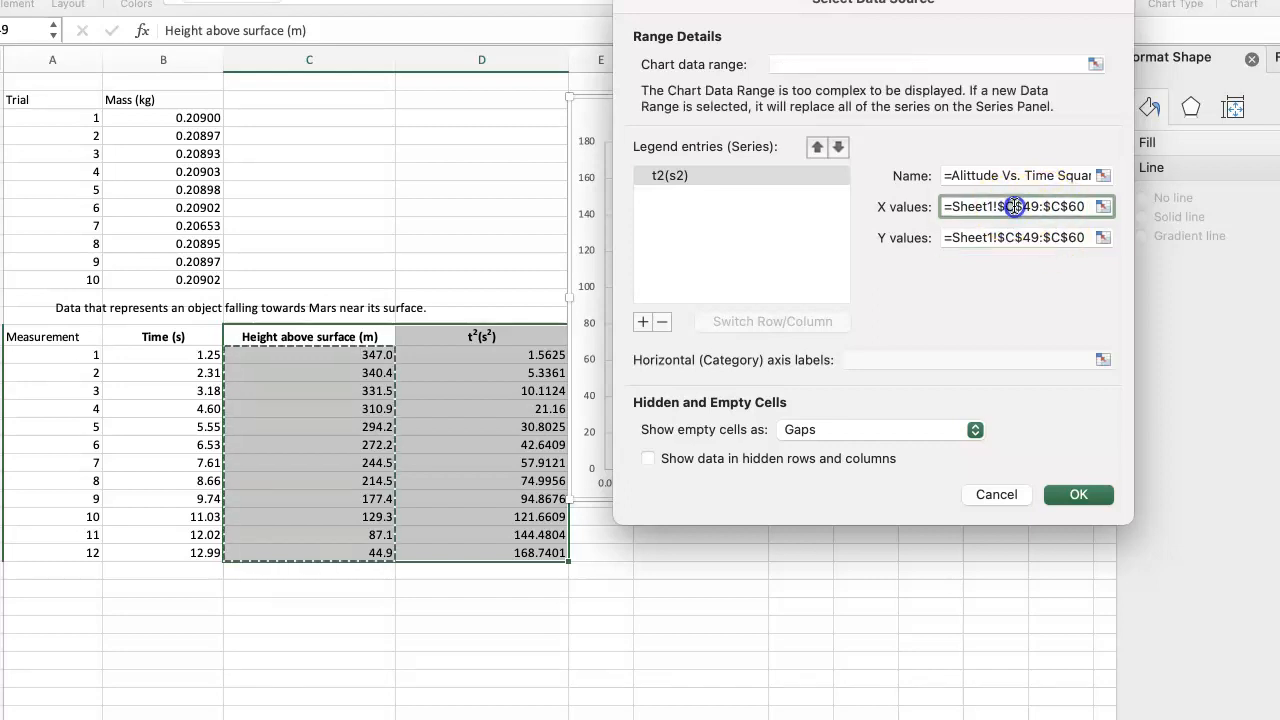
{"action": "key", "text": "BackSpace"}
{"action": "type", "text": "D"}
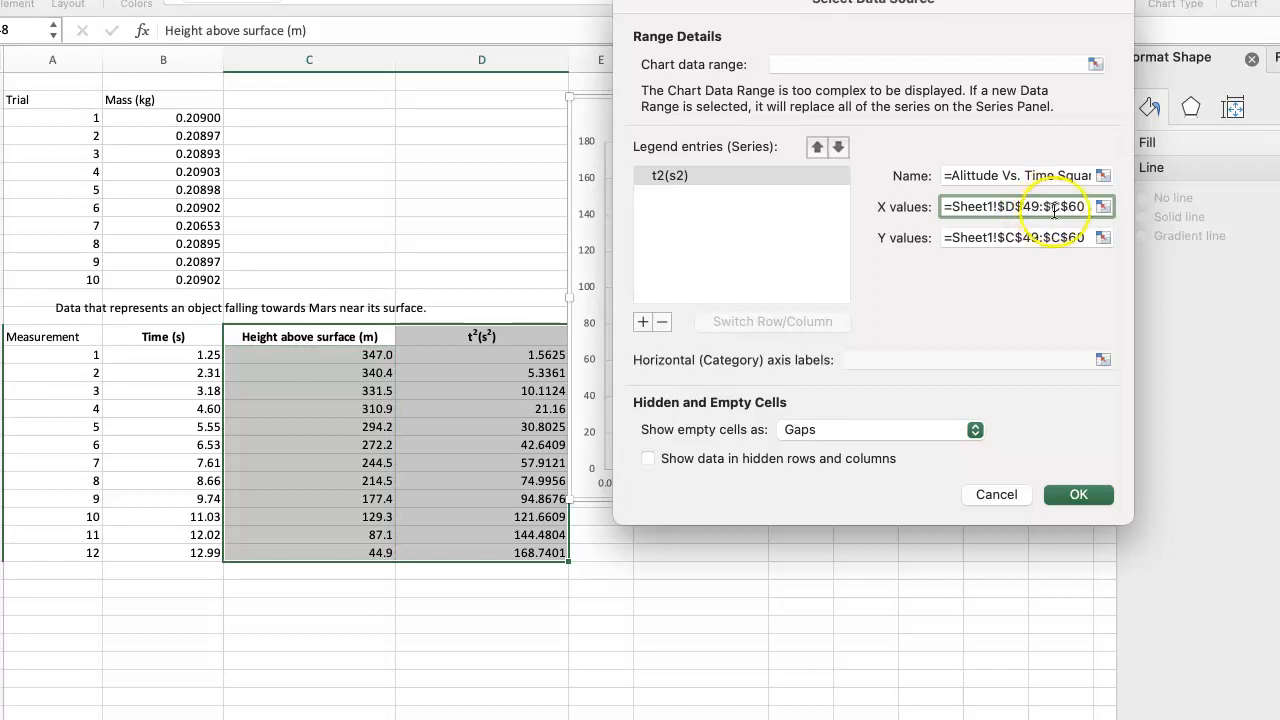
{"action": "left_click", "coordinate": [1052, 206]}
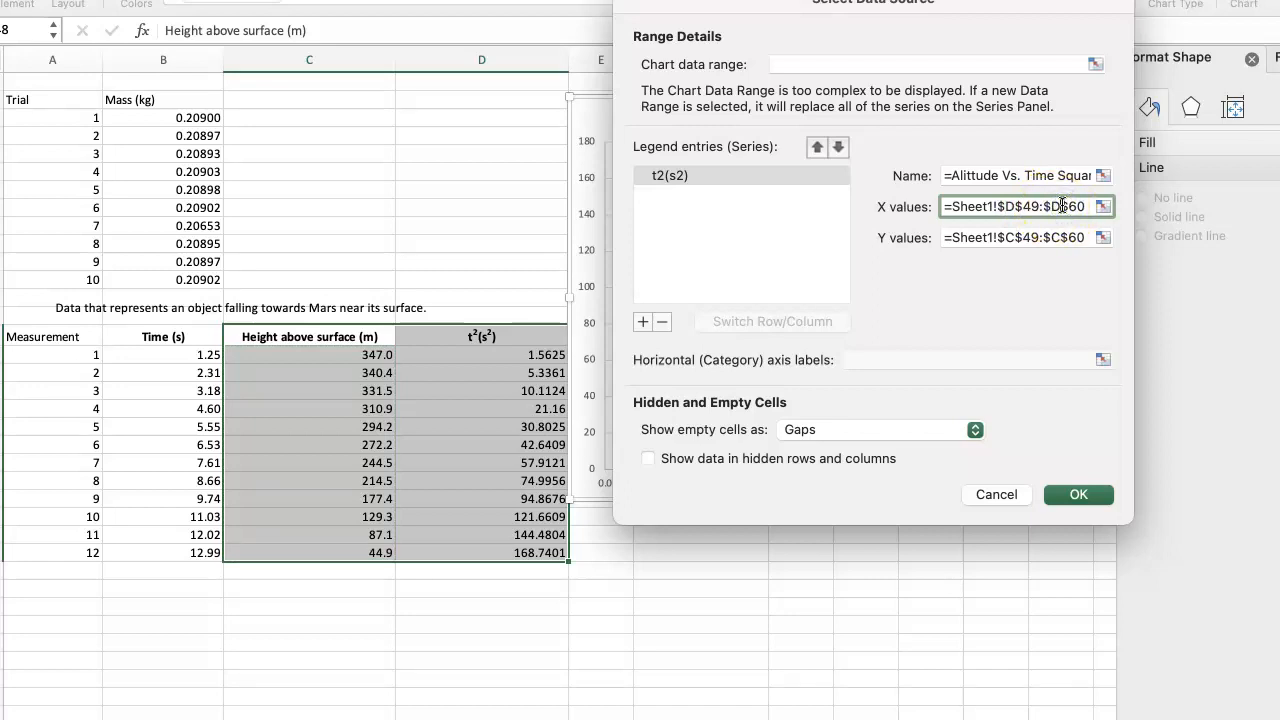
{"action": "left_click", "coordinate": [1070, 494]}
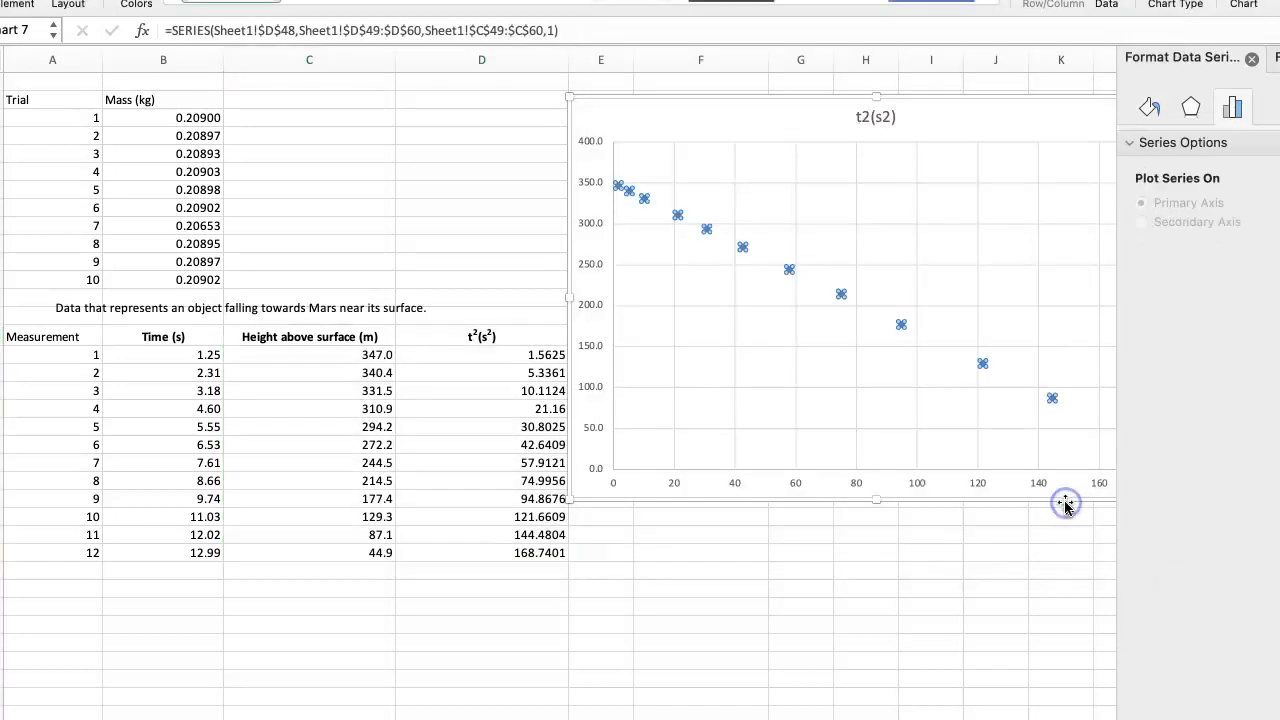
{"action": "left_click", "coordinate": [977, 539]}
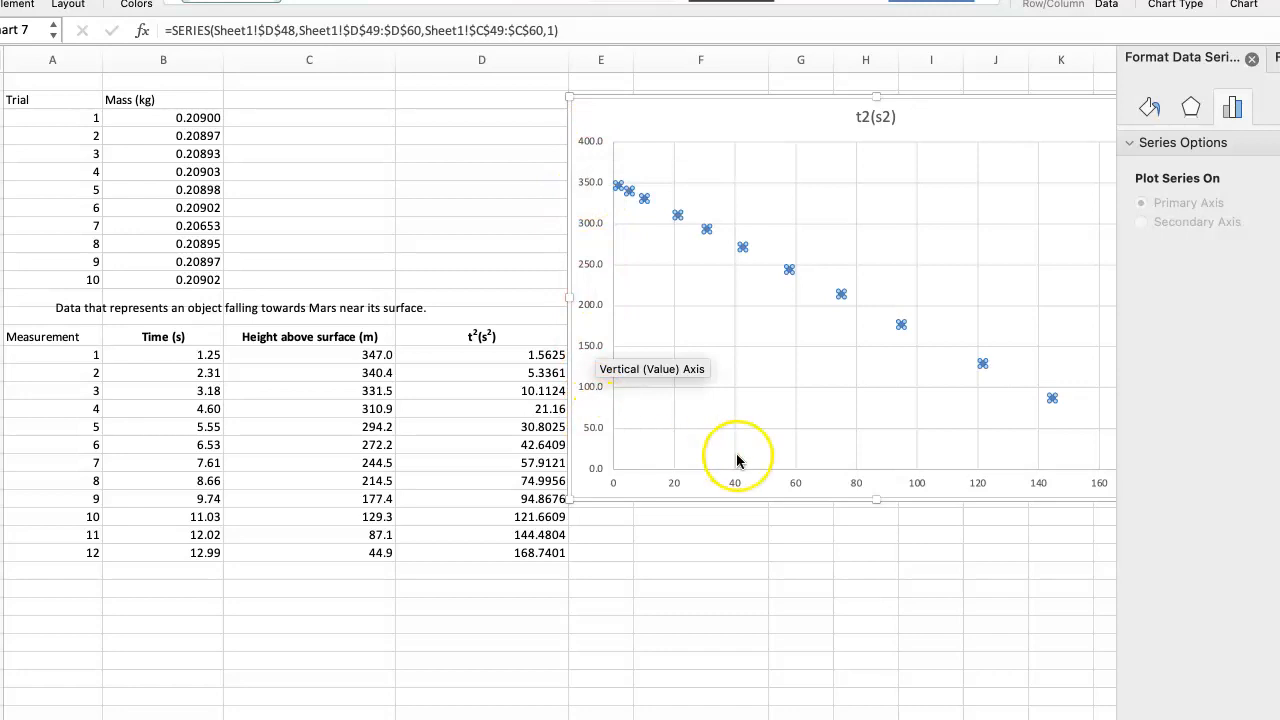
{"action": "right_click", "coordinate": [790, 266]}
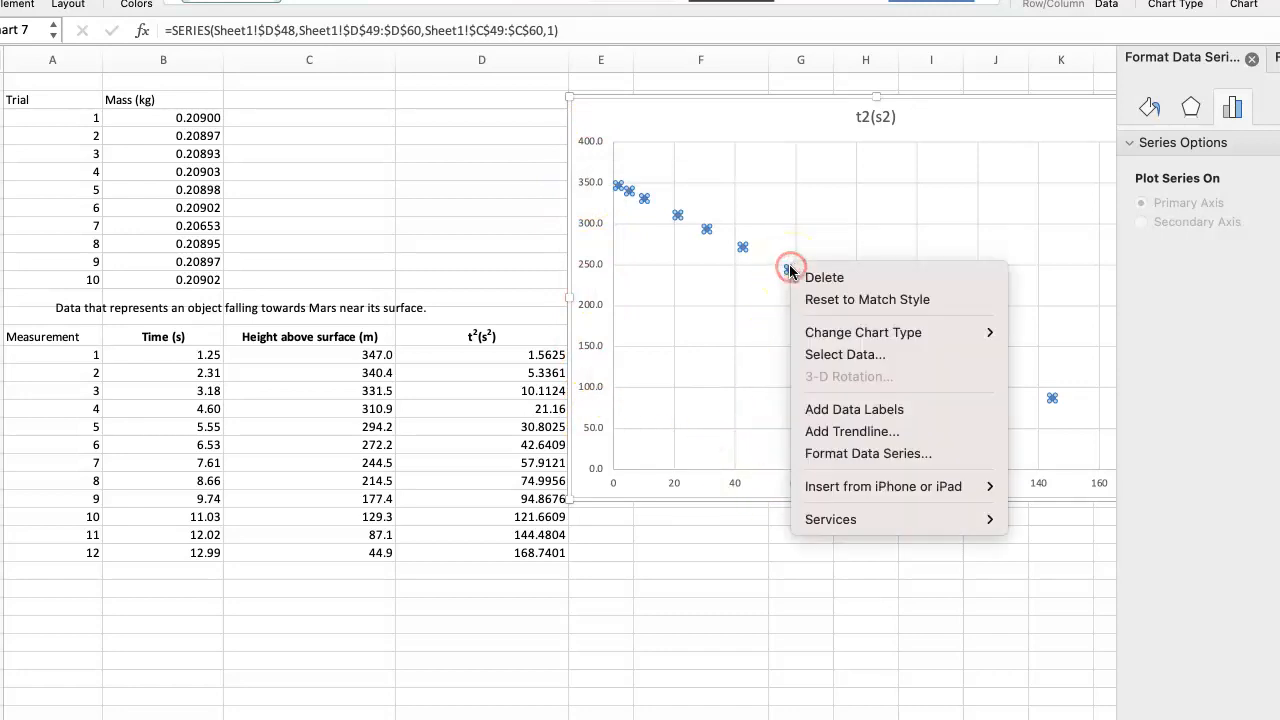
{"action": "left_click", "coordinate": [748, 91]}
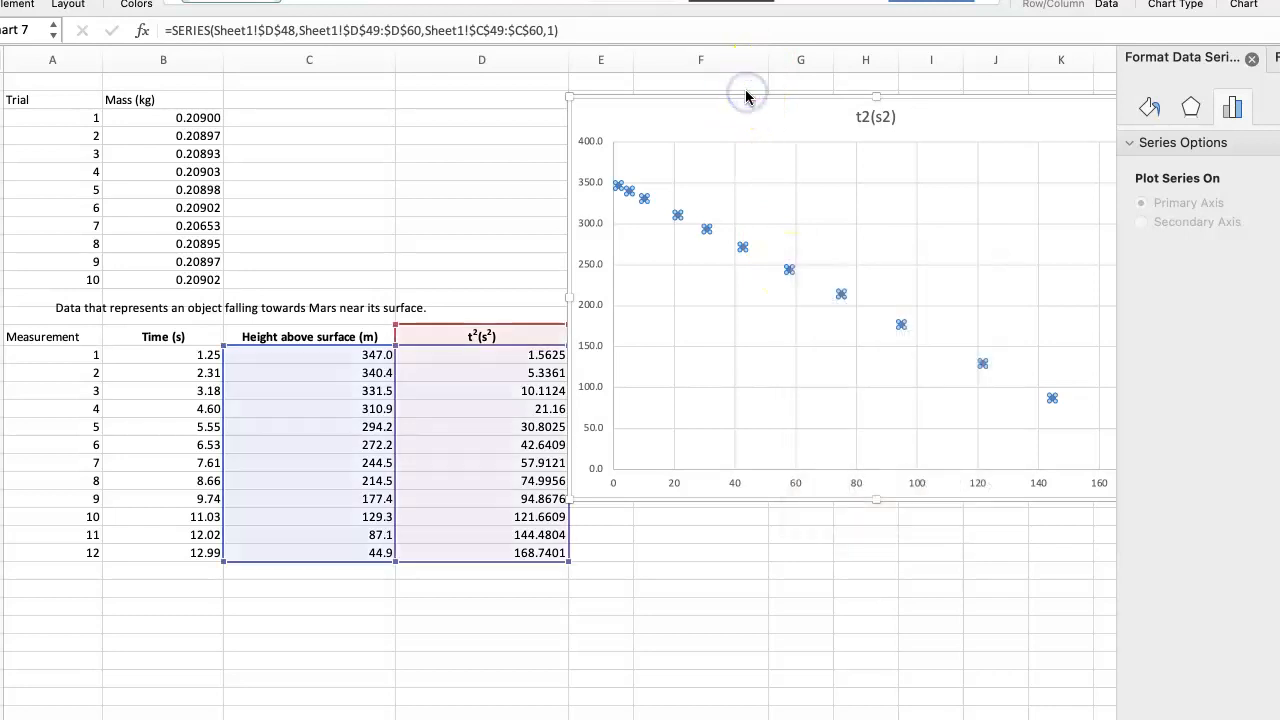
{"action": "right_click", "coordinate": [745, 93]}
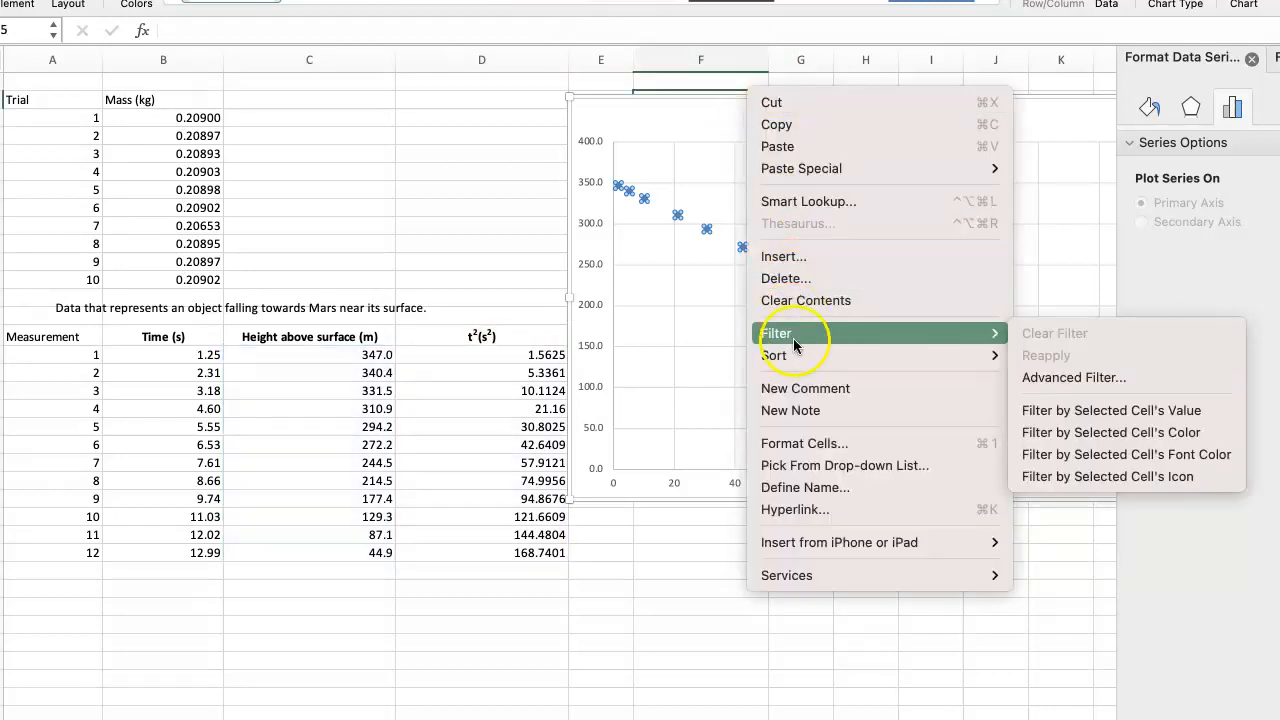
{"action": "mouse_move", "coordinate": [793, 355]}
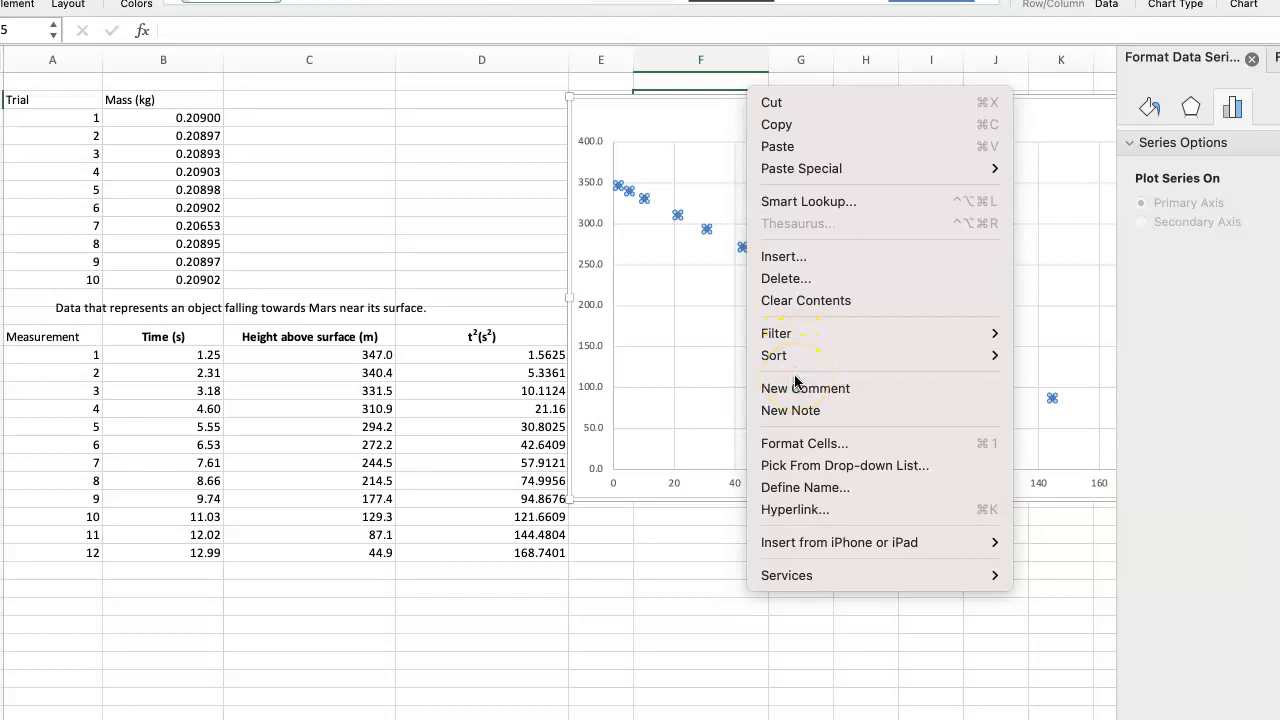
{"action": "left_click", "coordinate": [611, 92]}
{"action": "right_click", "coordinate": [611, 93]}
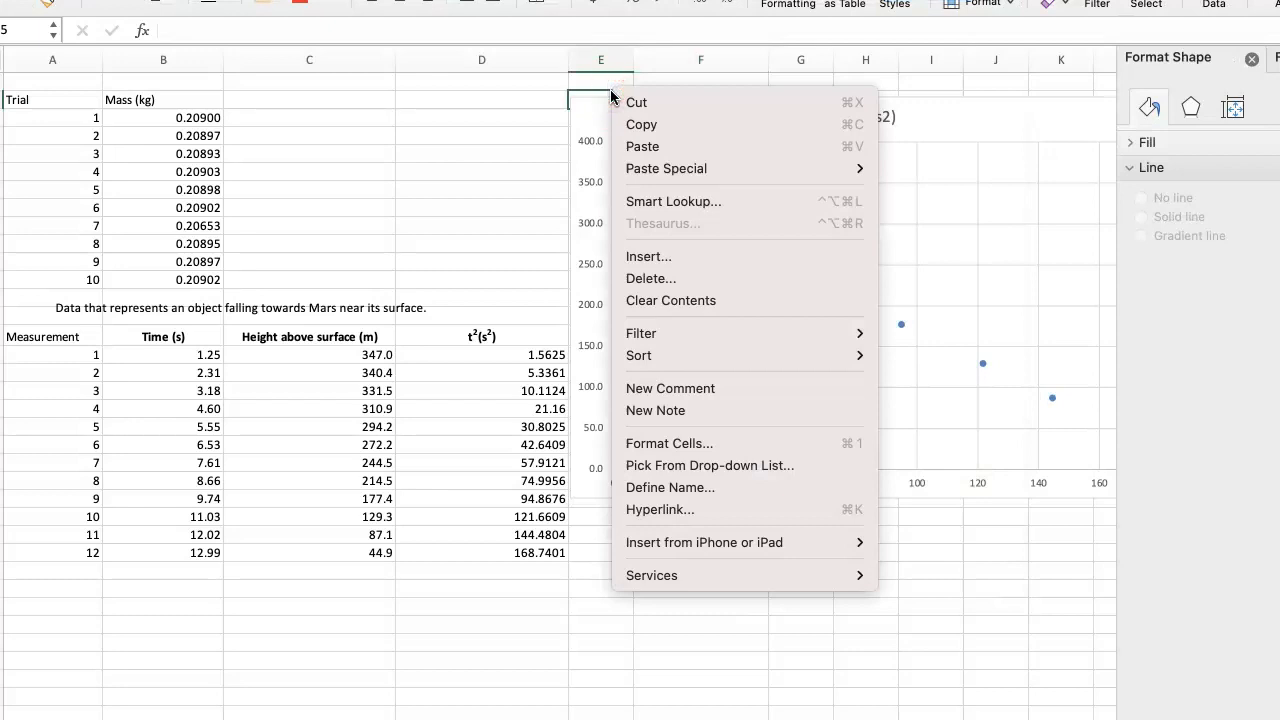
Move the scatter chart to its own new sheet, with a name describing altitude versus time squared on Mars.
{"action": "left_click", "coordinate": [1030, 94]}
{"action": "right_click", "coordinate": [1029, 95]}
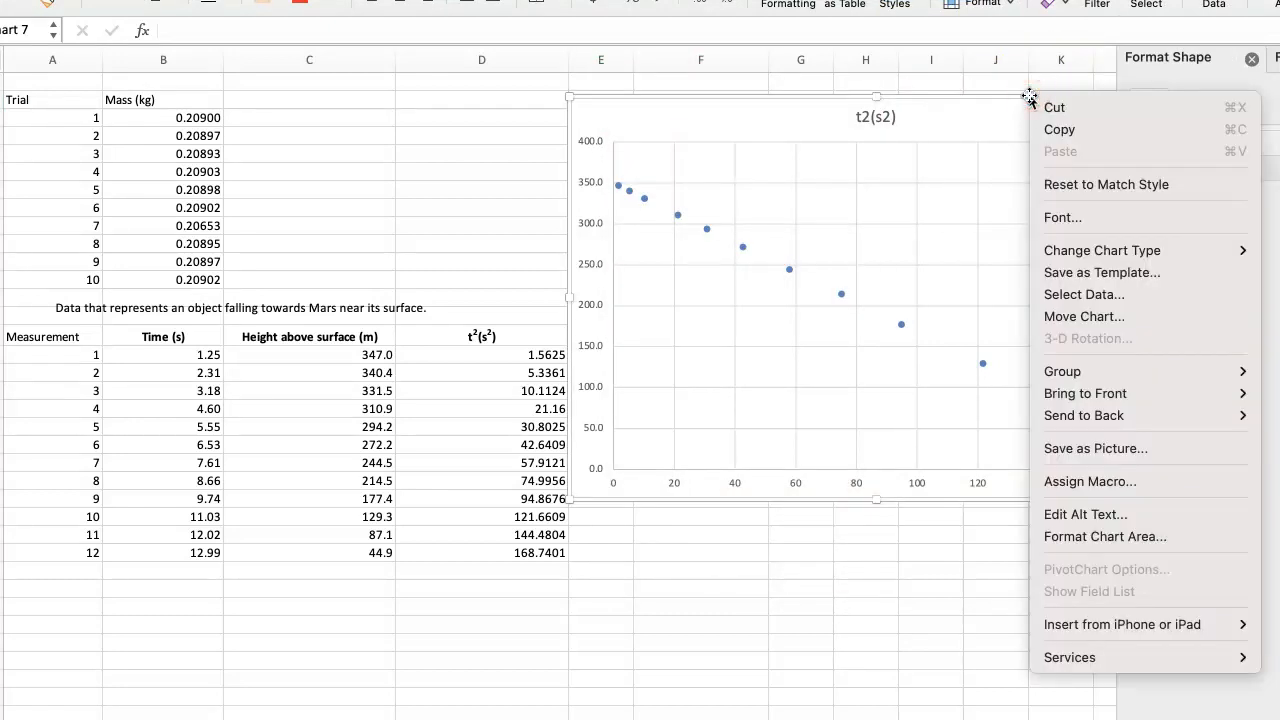
{"action": "left_click", "coordinate": [1076, 317]}
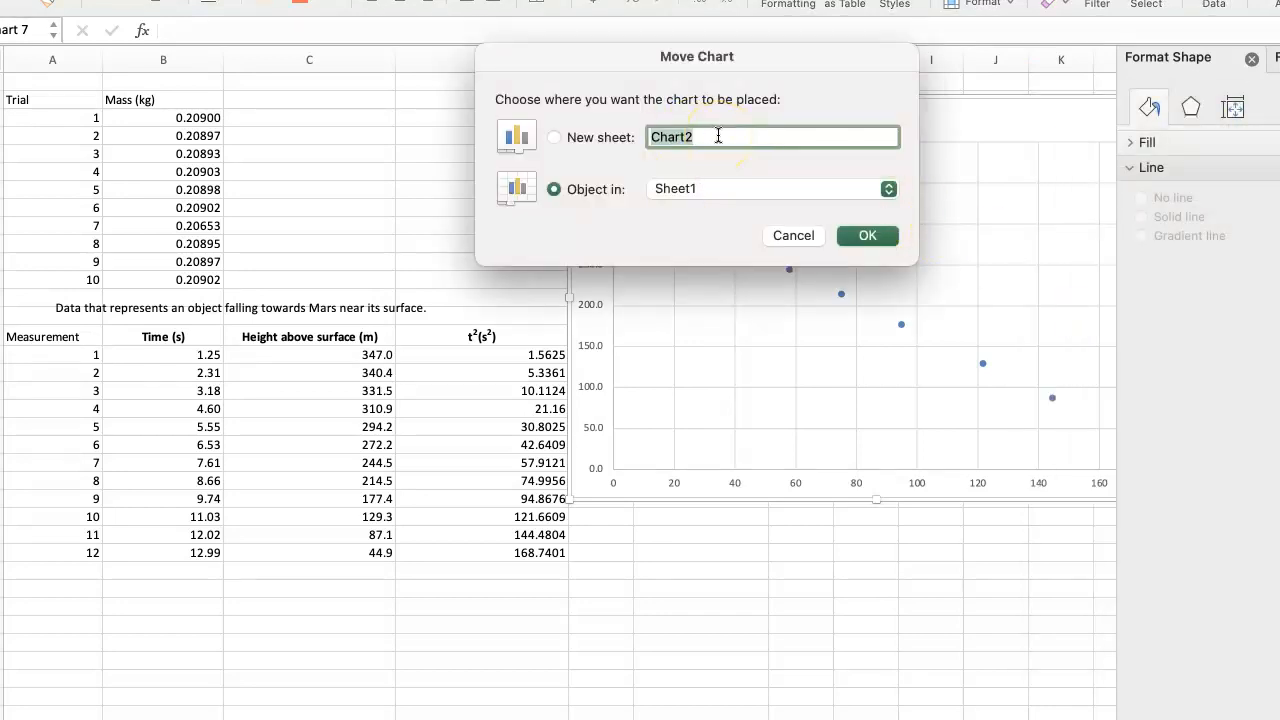
{"action": "key", "text": "BackSpace"}
{"action": "type", "text": "Allitude vs. time on Mars"}
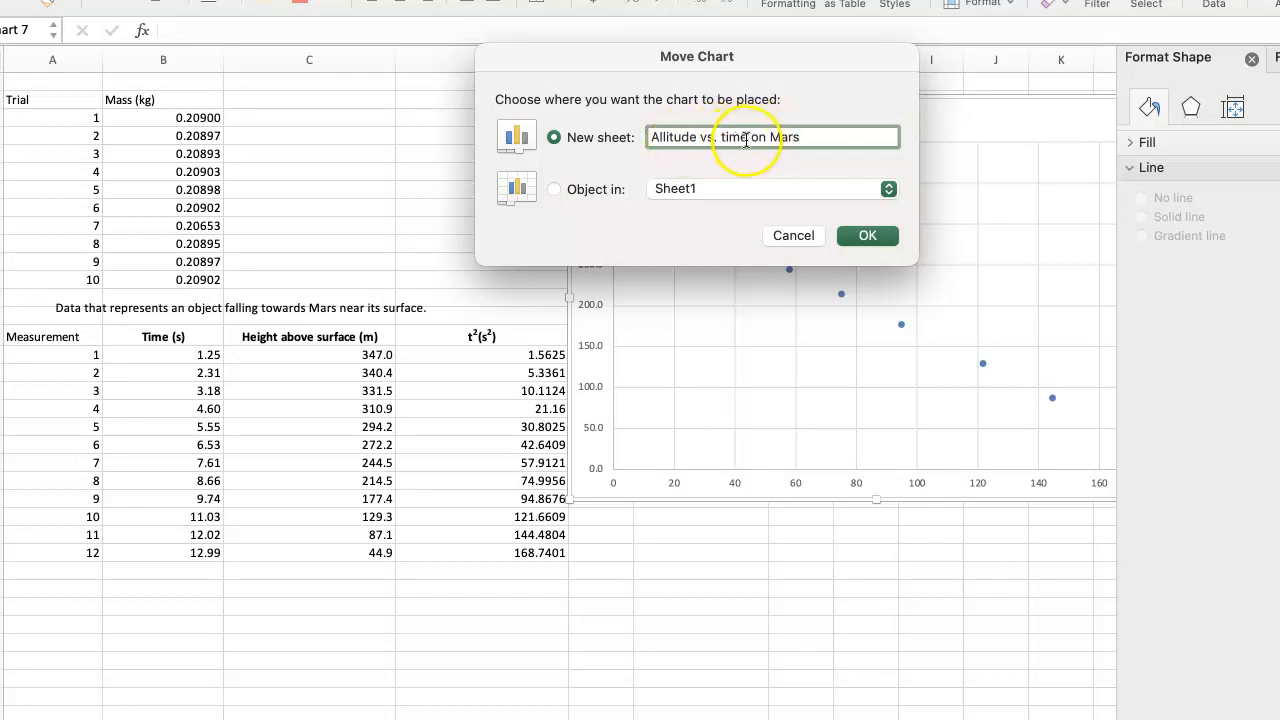
{"action": "left_click", "coordinate": [751, 137]}
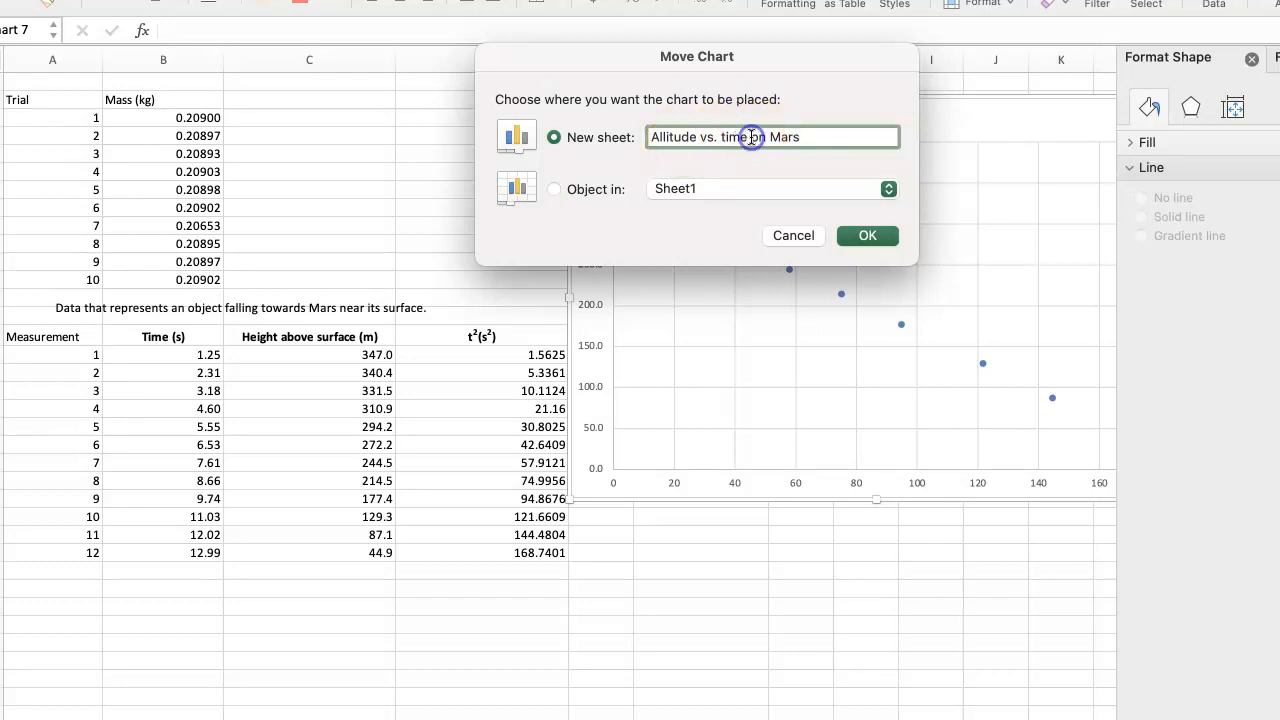
{"action": "type", "text": "Square"}
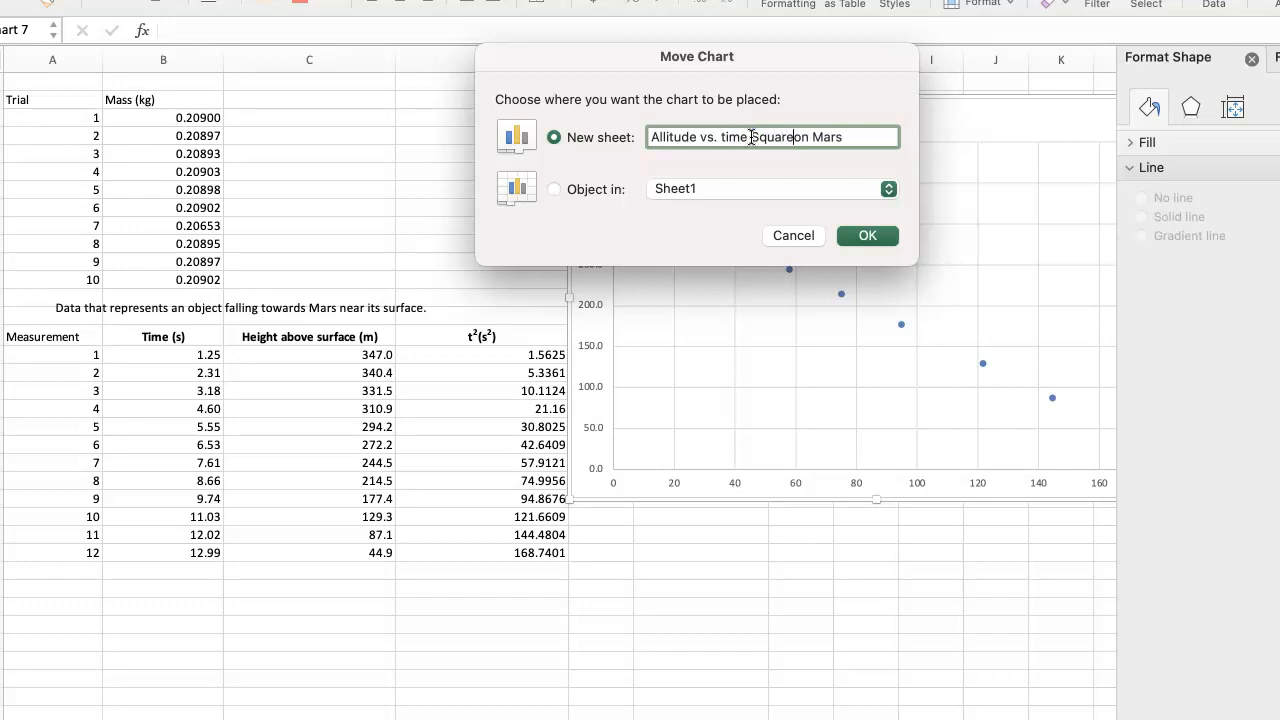
{"action": "key", "text": "BackSpace"}
{"action": "left_click", "coordinate": [867, 237]}
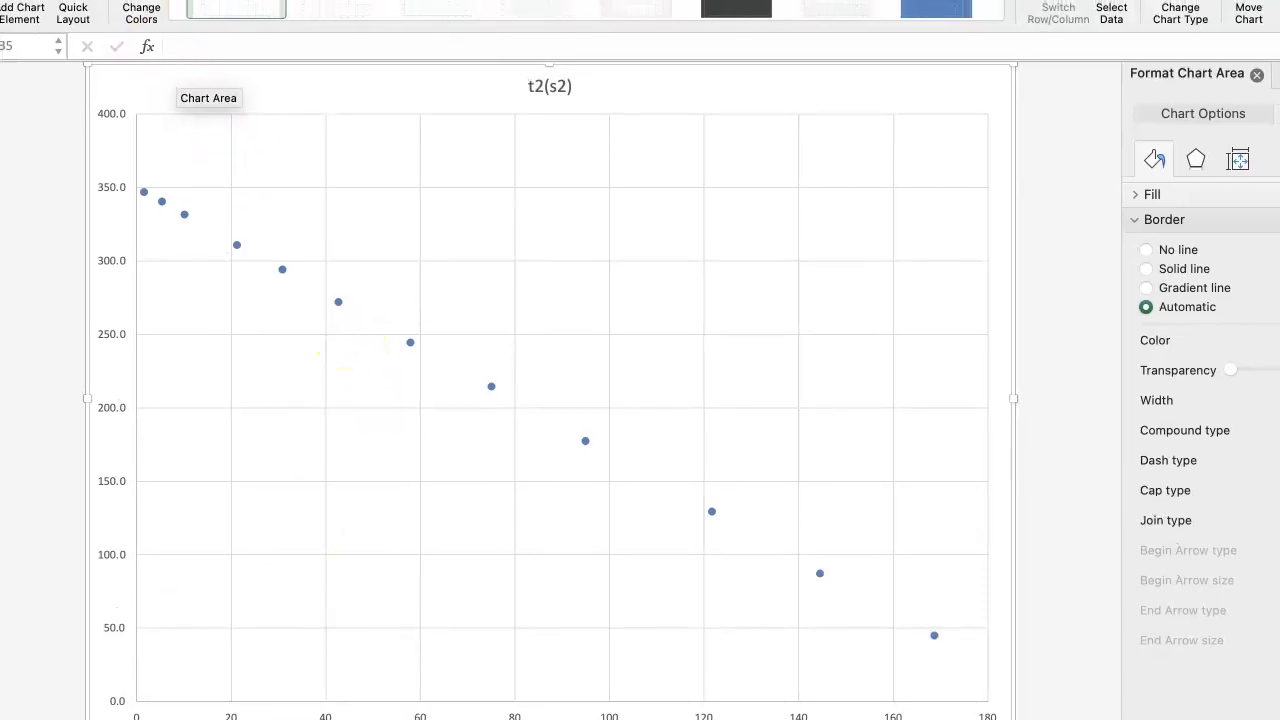
Apply the quick layout with axis titles and a legend to the chart, and title the vertical axis "Altitude".
{"action": "left_click", "coordinate": [73, 10]}
{"action": "left_click", "coordinate": [102, 50]}
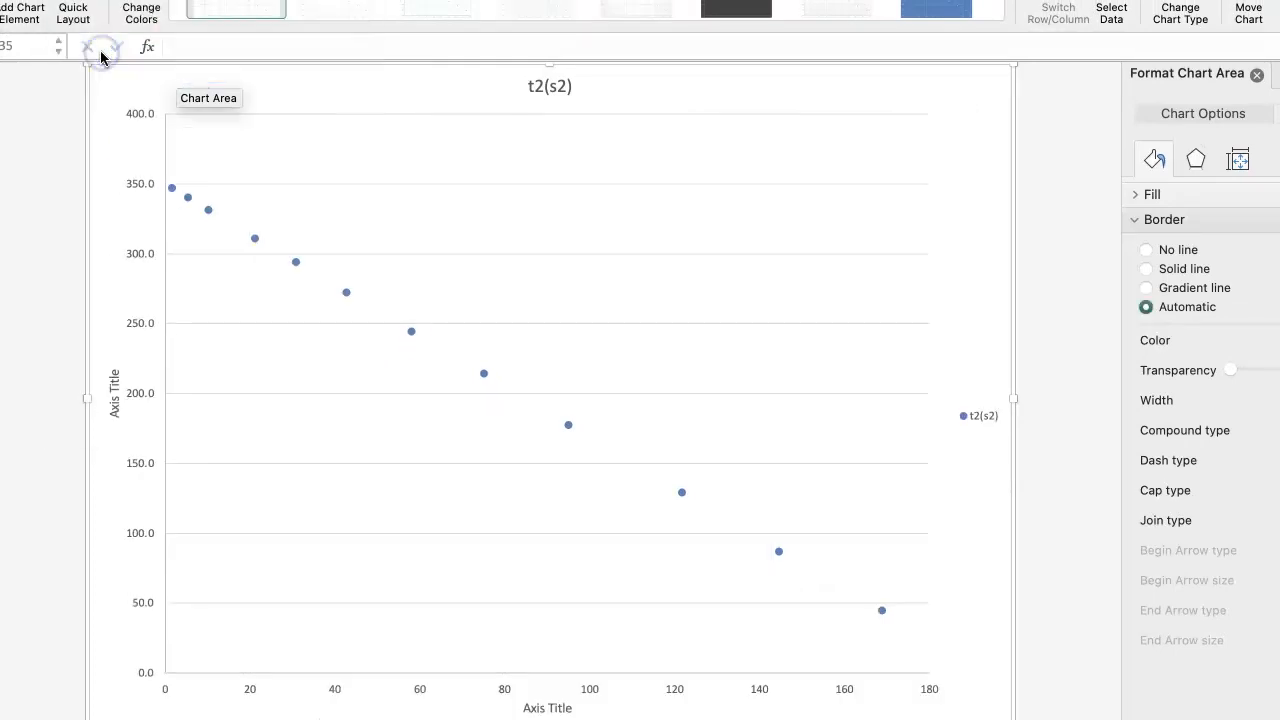
{"action": "left_click", "coordinate": [112, 408]}
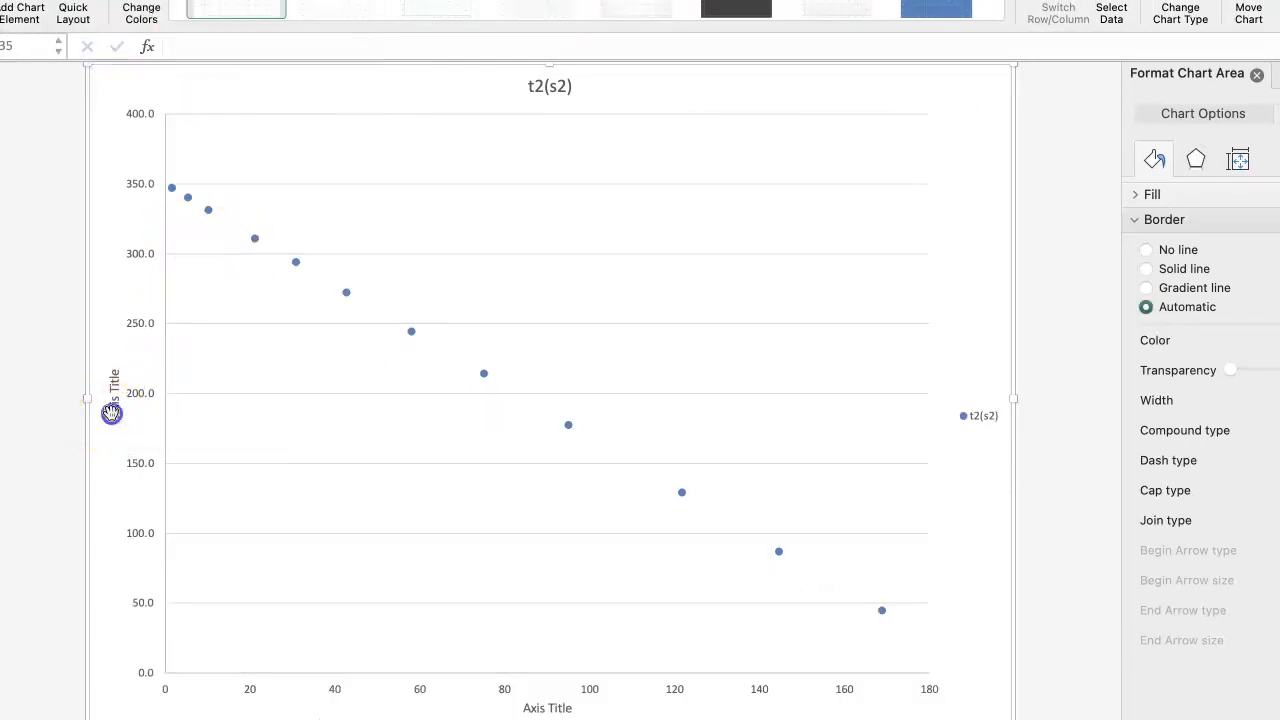
{"action": "left_click_drag", "start_coordinate": [114, 412], "coordinate": [113, 368]}
{"action": "type", "text": "t"}
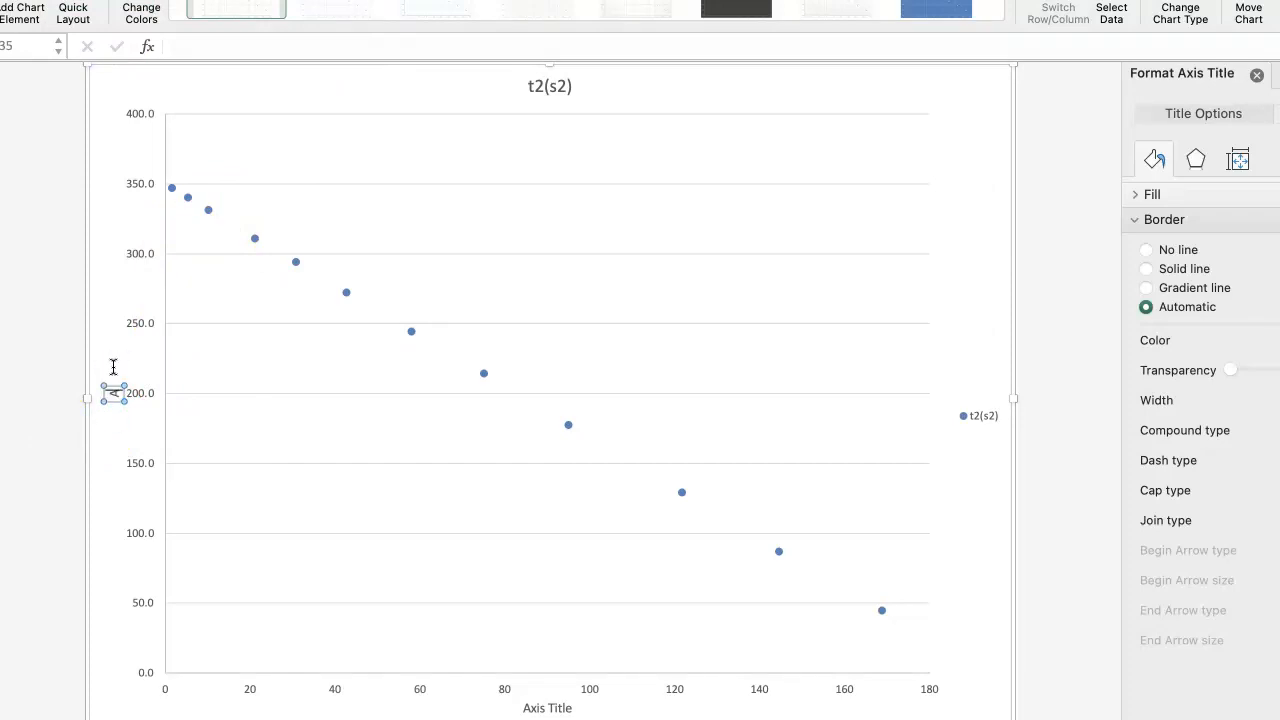
{"action": "type", "text": "2"}
{"action": "type", "text": "titu"}
{"action": "type", "text": "de"}
{"action": "left_click", "coordinate": [186, 408]}
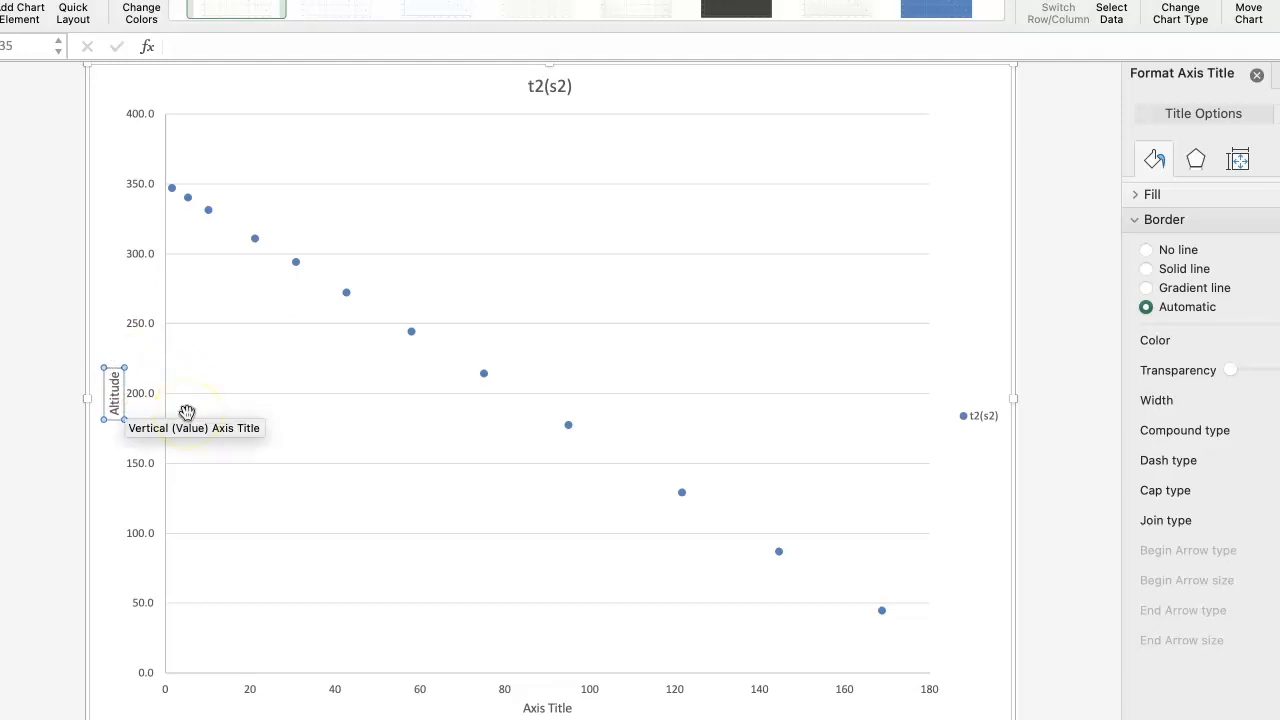
Complete the vertical axis title as "Altitude (m)" and title the horizontal axis "Time Squared(s^2)".
{"action": "type", "text": "(m"}
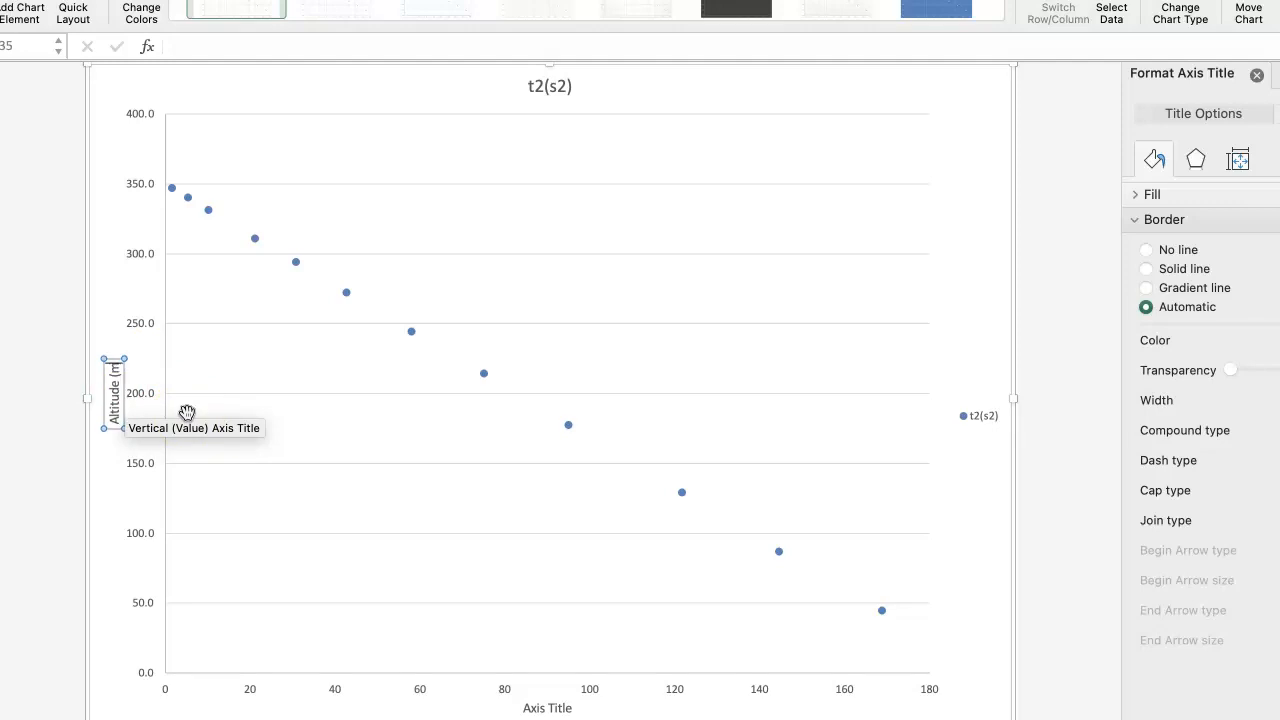
{"action": "type", "text": ")"}
{"action": "left_click", "coordinate": [531, 709]}
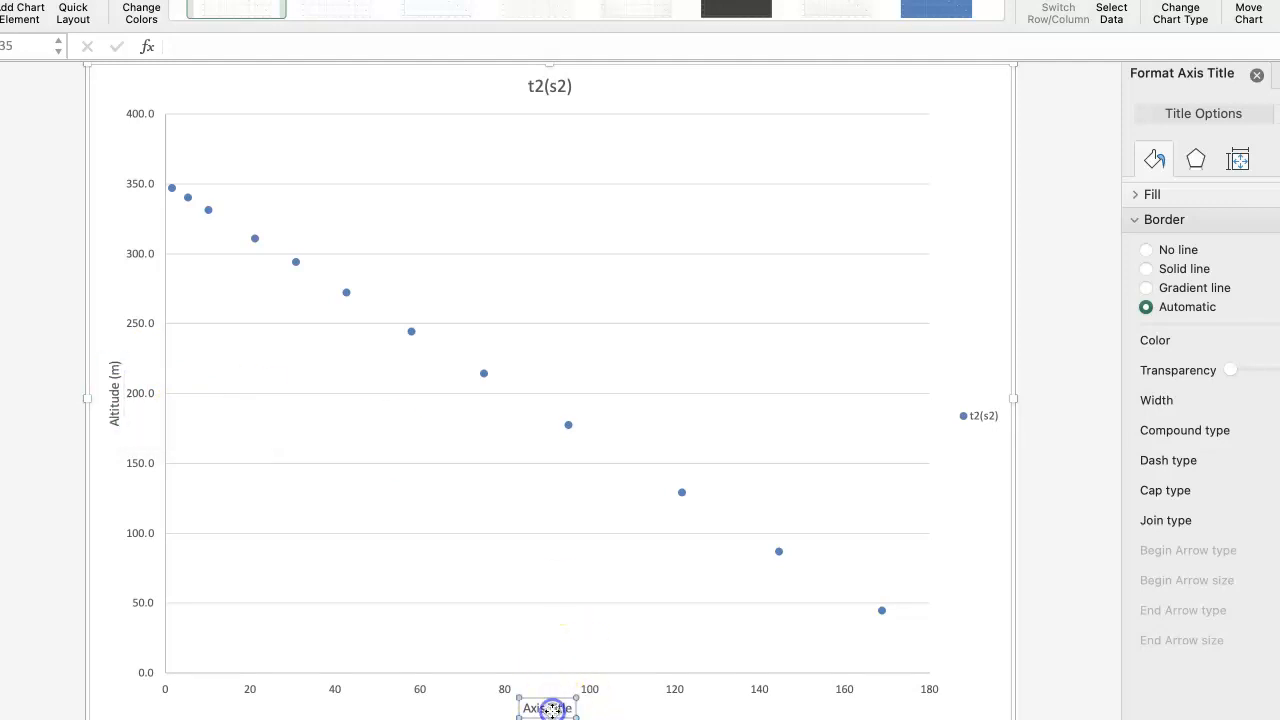
{"action": "left_click_drag", "start_coordinate": [521, 708], "coordinate": [576, 708]}
{"action": "type", "text": "Tim"}
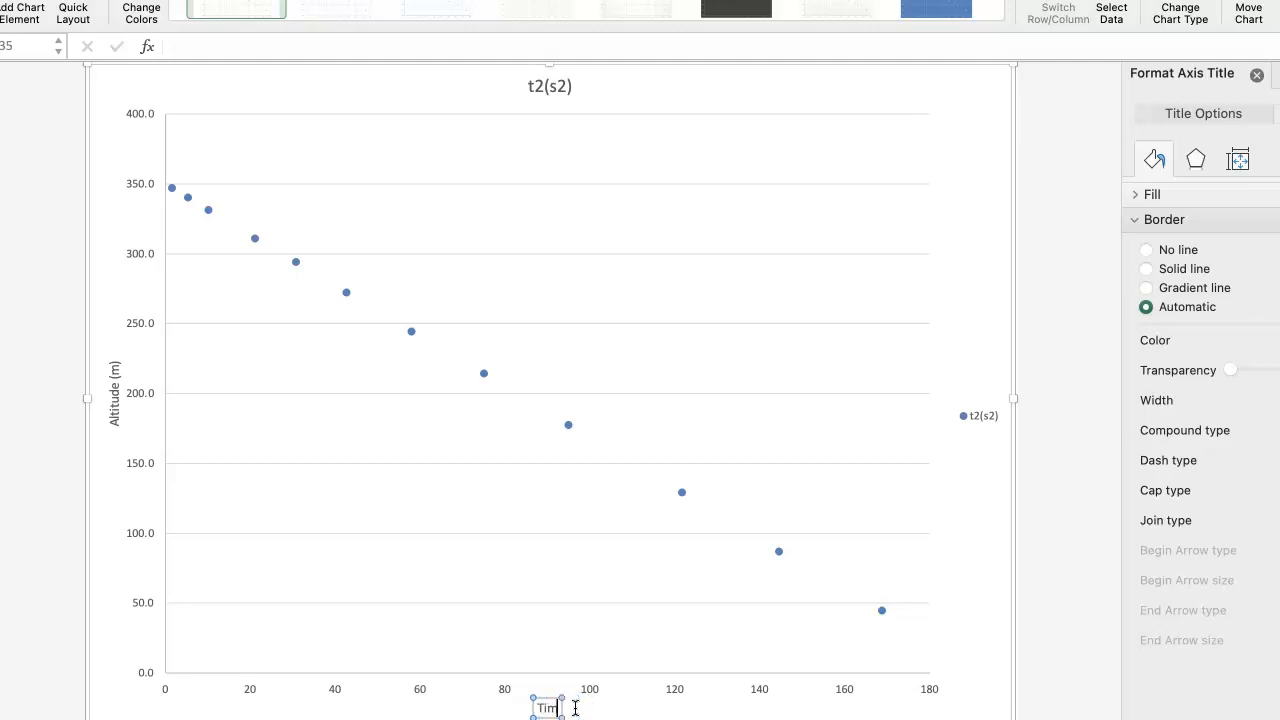
{"action": "type", "text": "e Squared"}
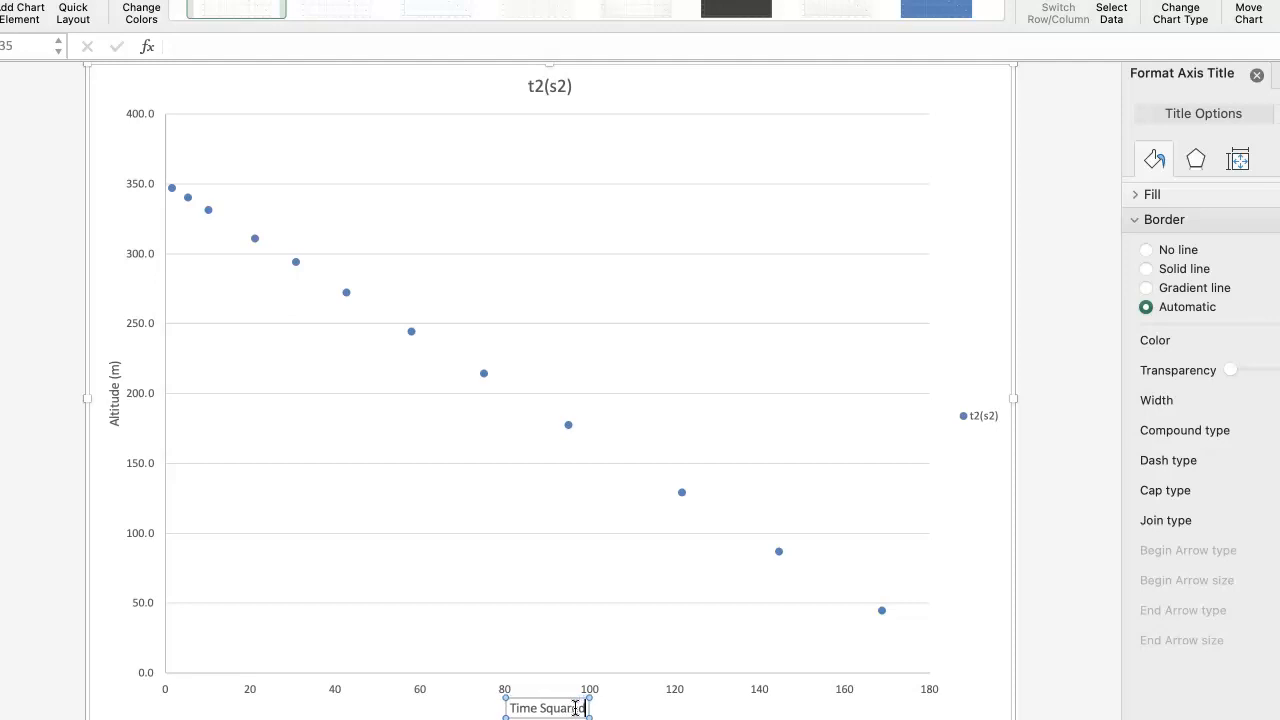
{"action": "type", "text": "(s"}
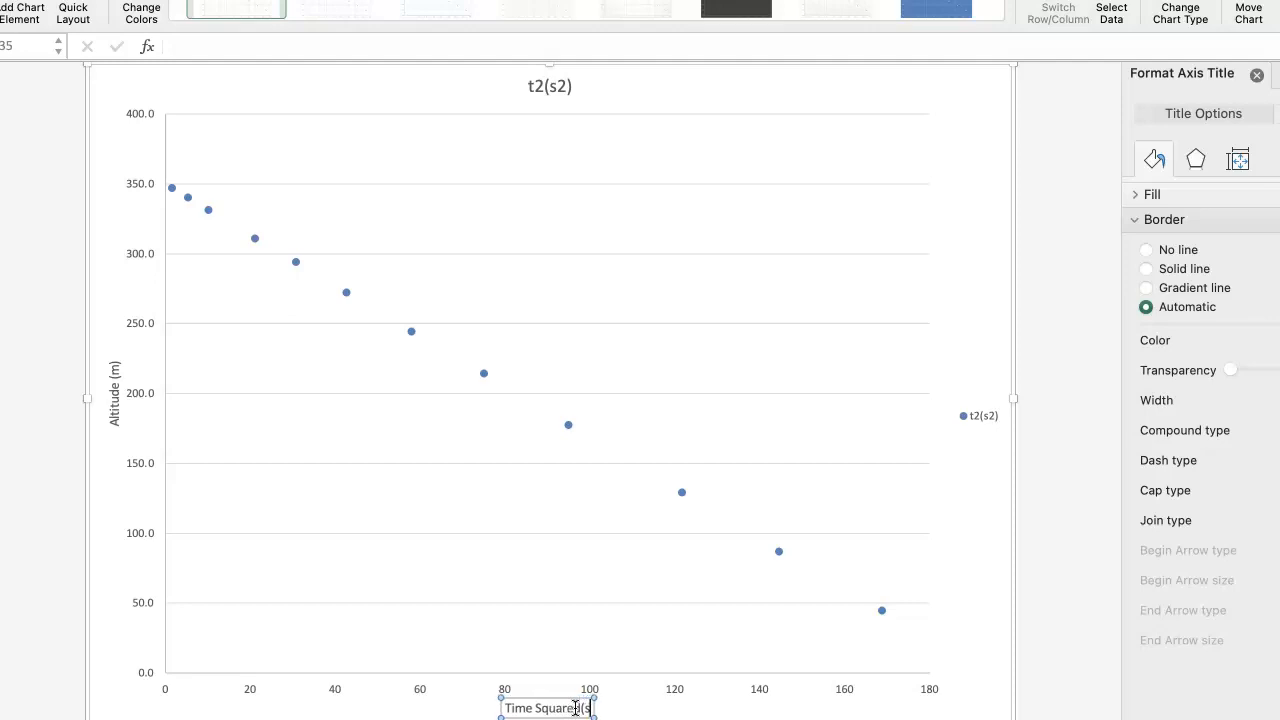
{"action": "type", "text": "2"}
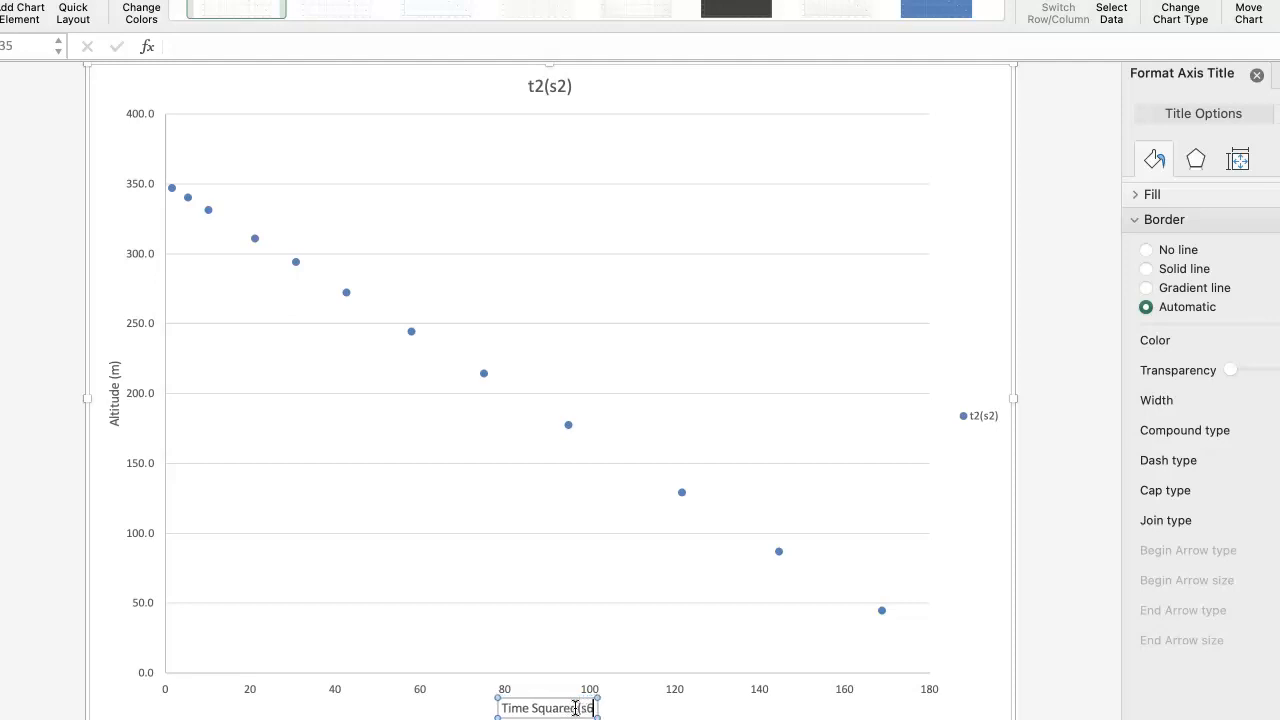
{"action": "key", "text": "BackSpace"}
{"action": "type", "text": "^2"}
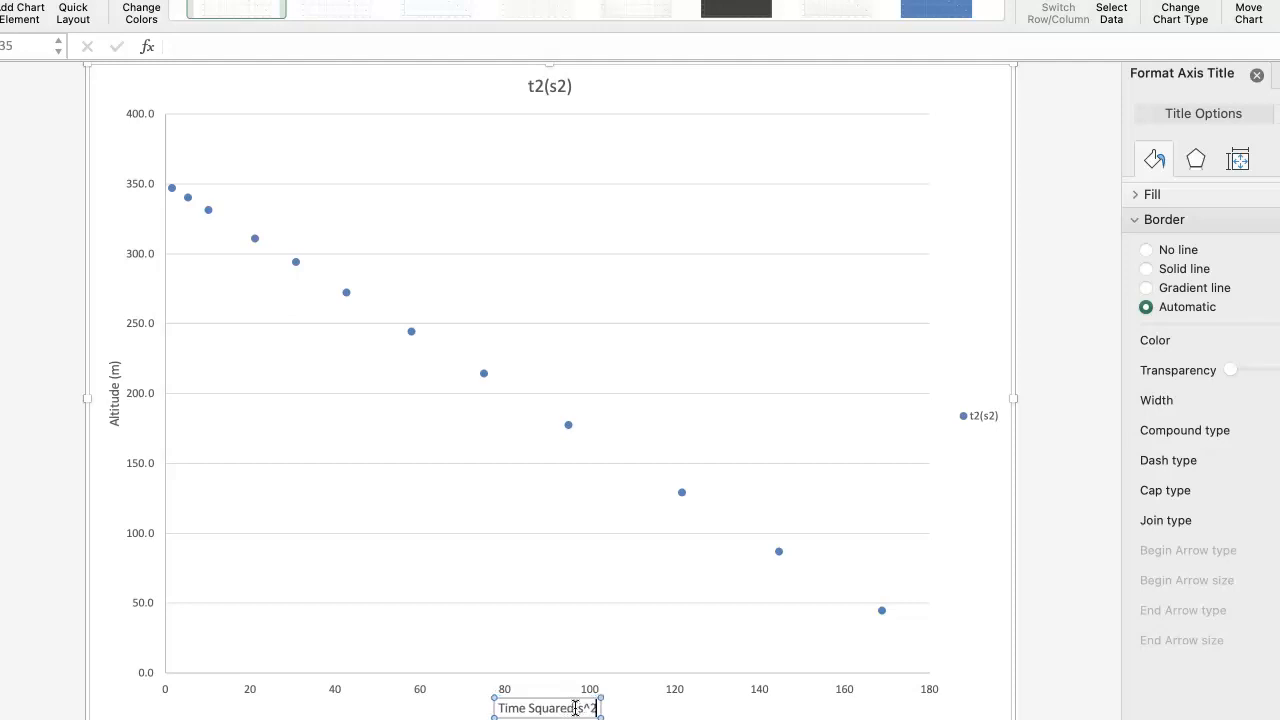
{"action": "type", "text": ")"}
{"action": "left_click", "coordinate": [729, 514]}
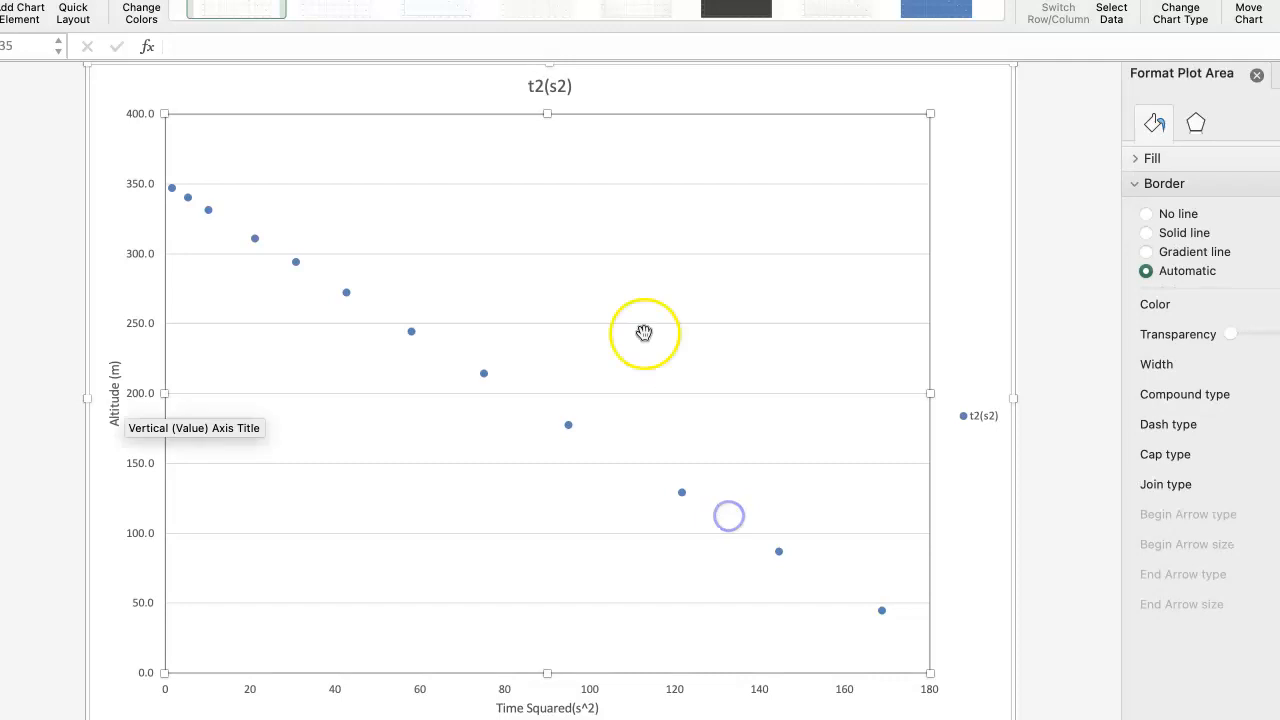
Change the chart title to "Allitude vs. time squared on Mars)".
{"action": "left_click", "coordinate": [551, 83]}
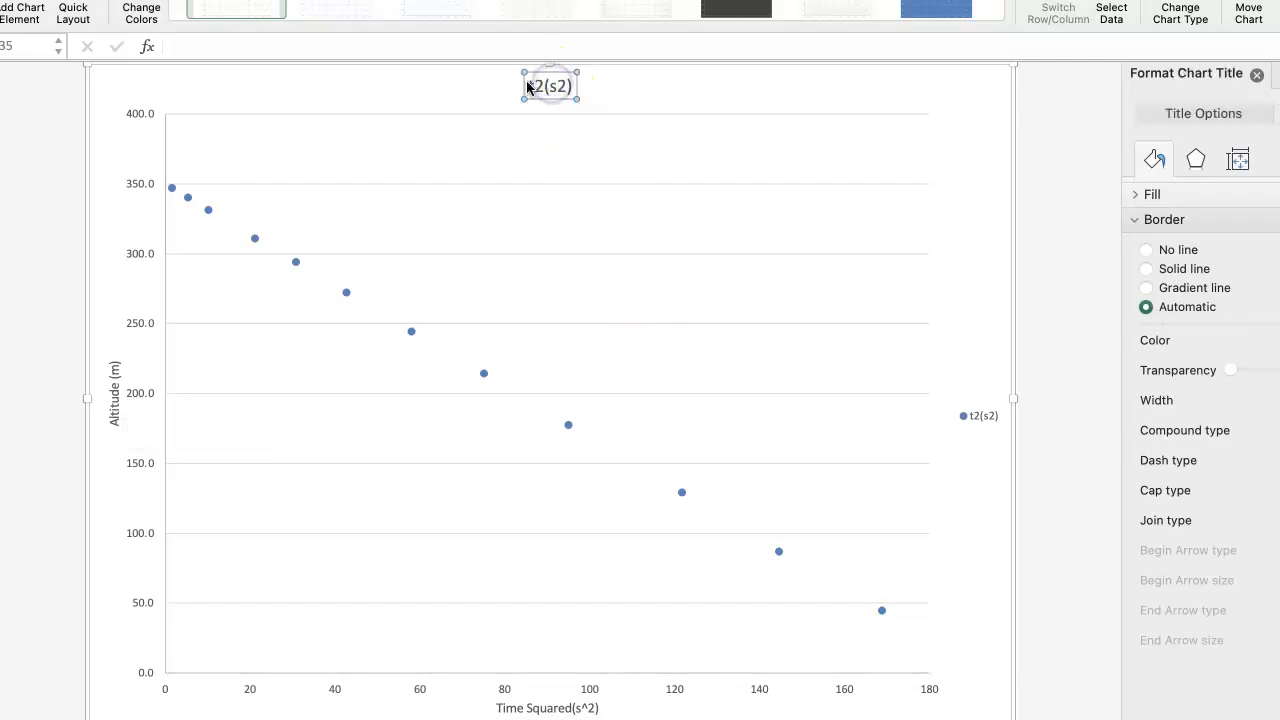
{"action": "left_click", "coordinate": [530, 85]}
{"action": "left_click_drag", "start_coordinate": [530, 85], "coordinate": [567, 87]}
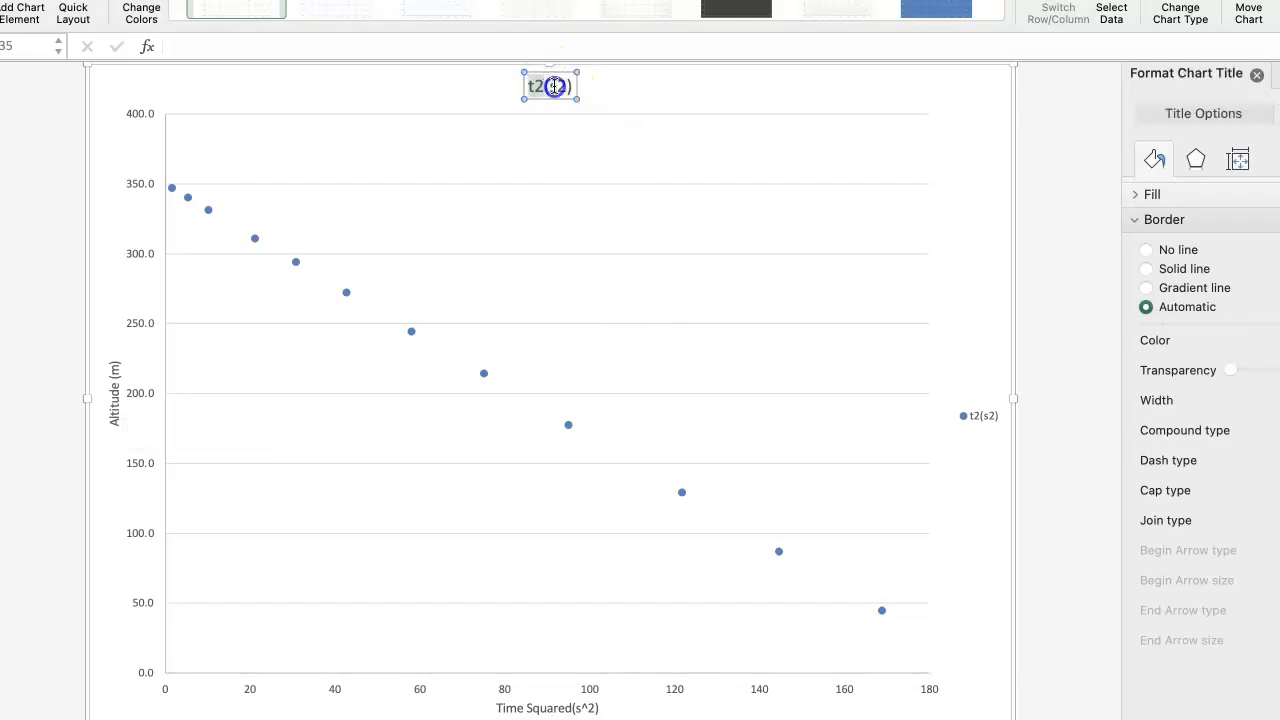
{"action": "type", "text": "Allitude vs. time on Mars"}
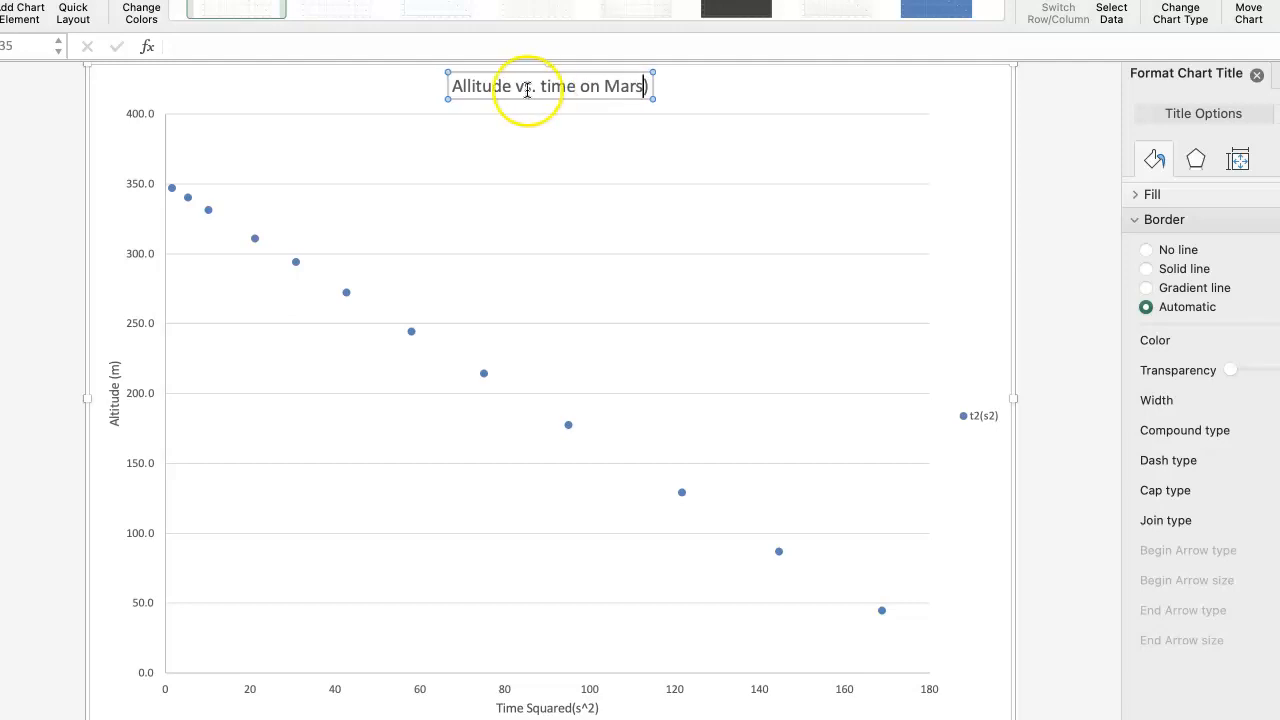
{"action": "left_click", "coordinate": [582, 88]}
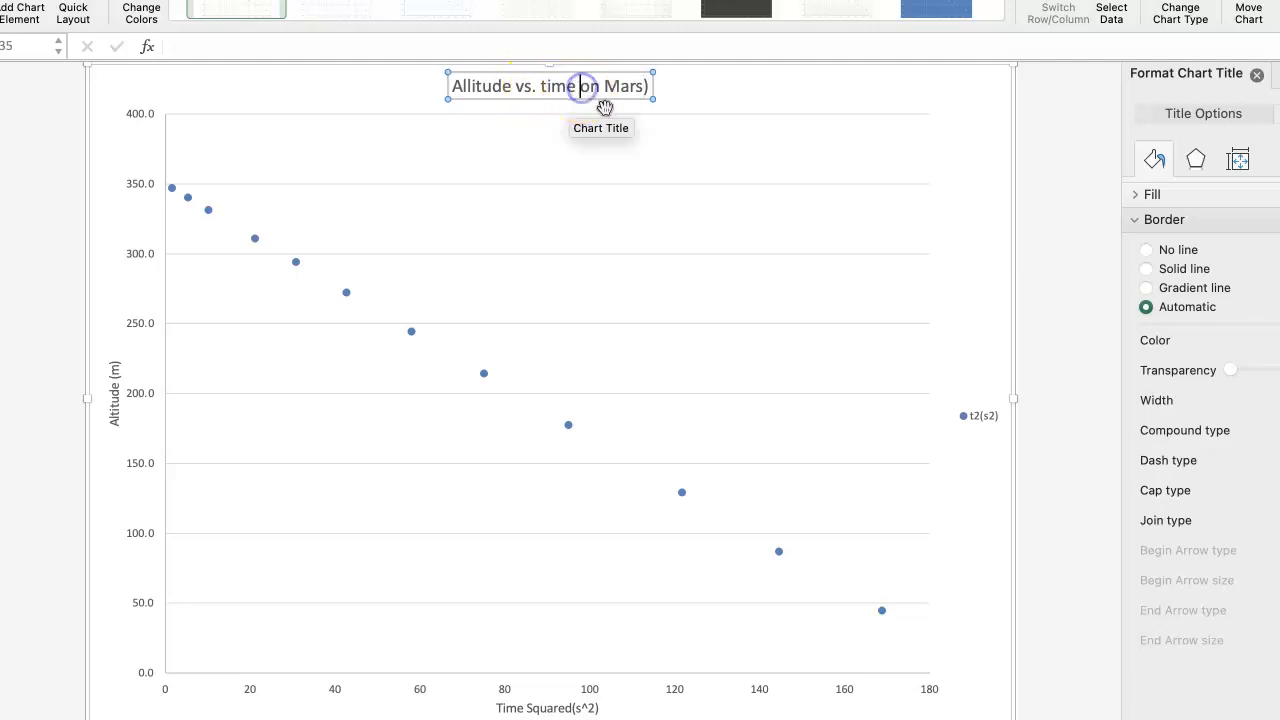
{"action": "type", "text": "squared"}
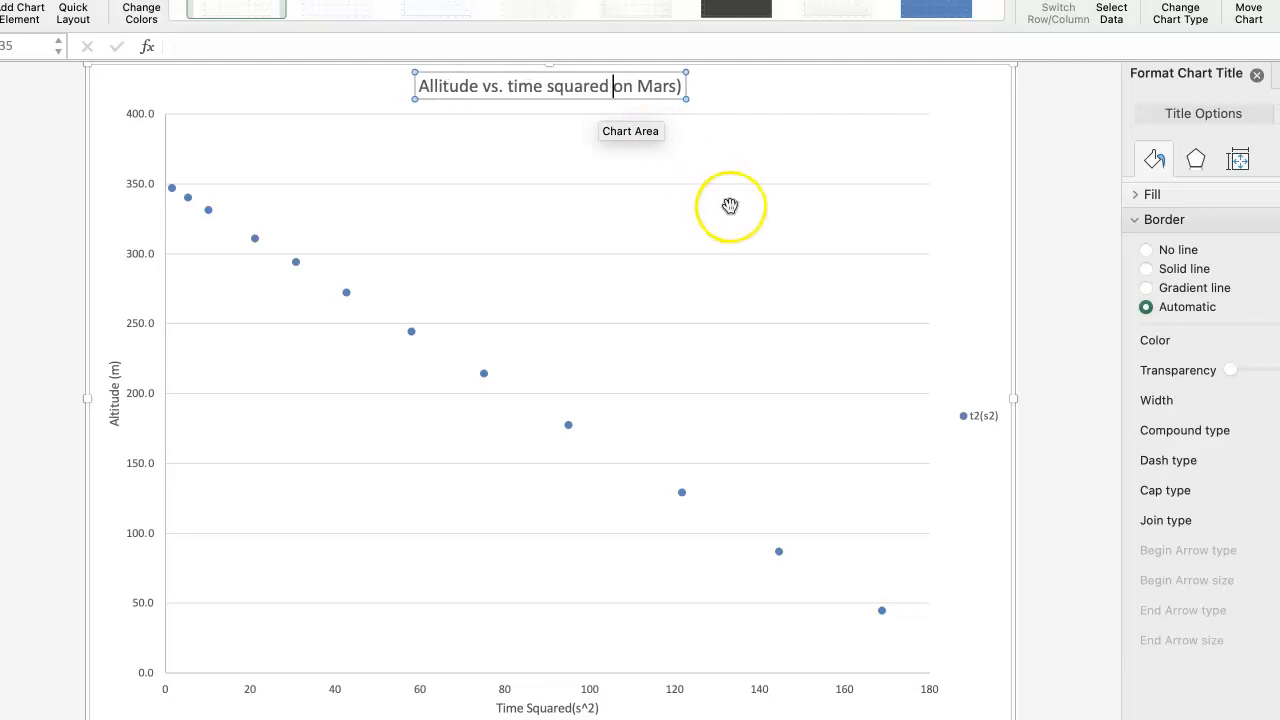
Add a linear trendline to the plotted data series and display its equation on the chart.
{"action": "right_click", "coordinate": [570, 427]}
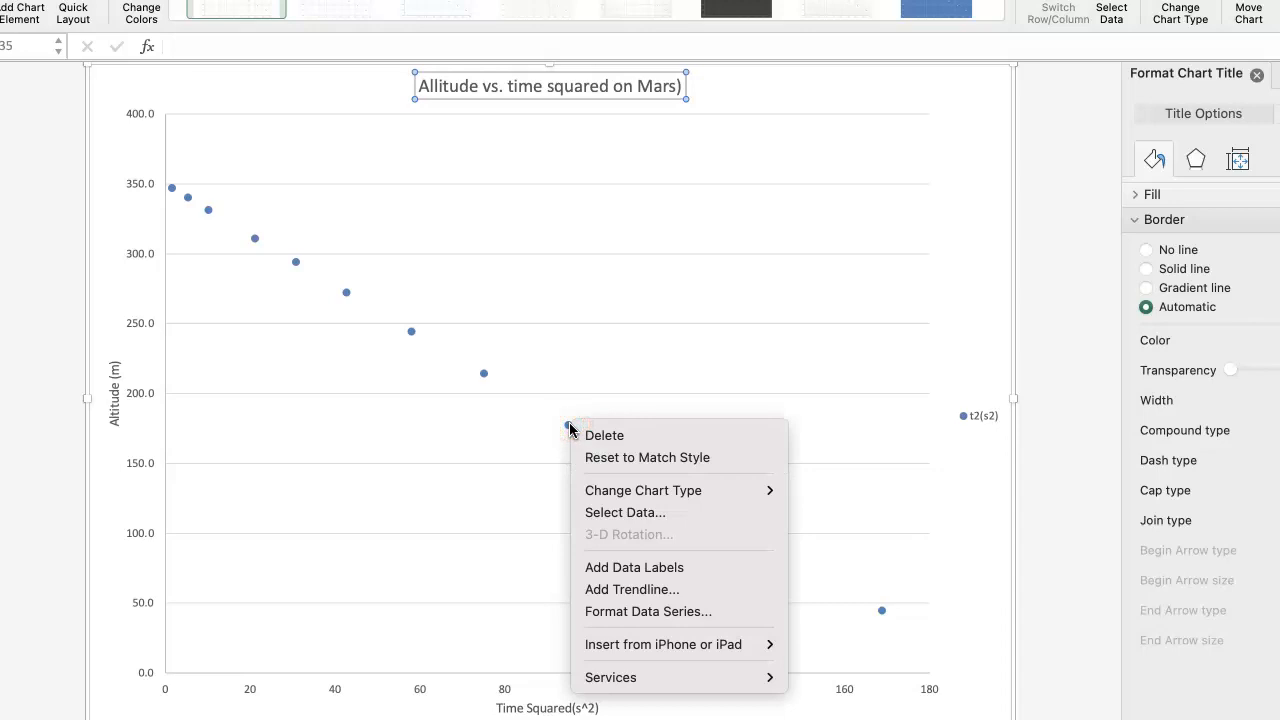
{"action": "left_click", "coordinate": [620, 589]}
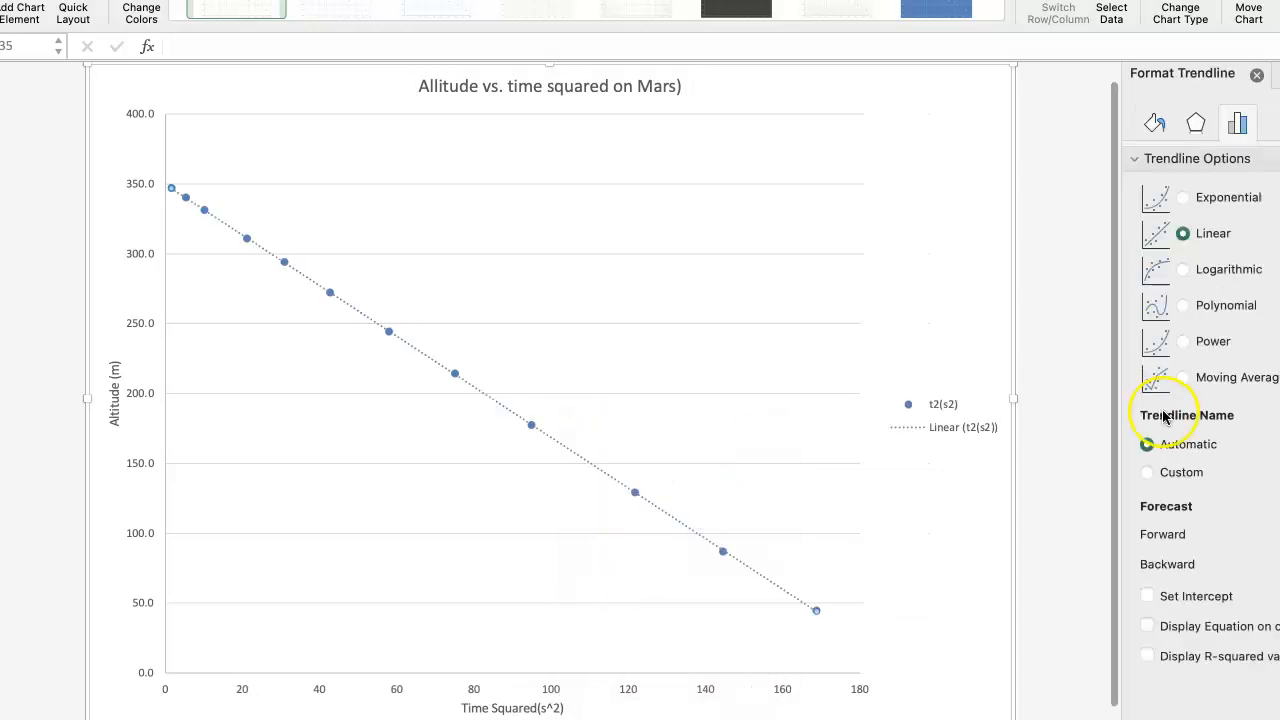
{"action": "left_click", "coordinate": [1147, 627]}
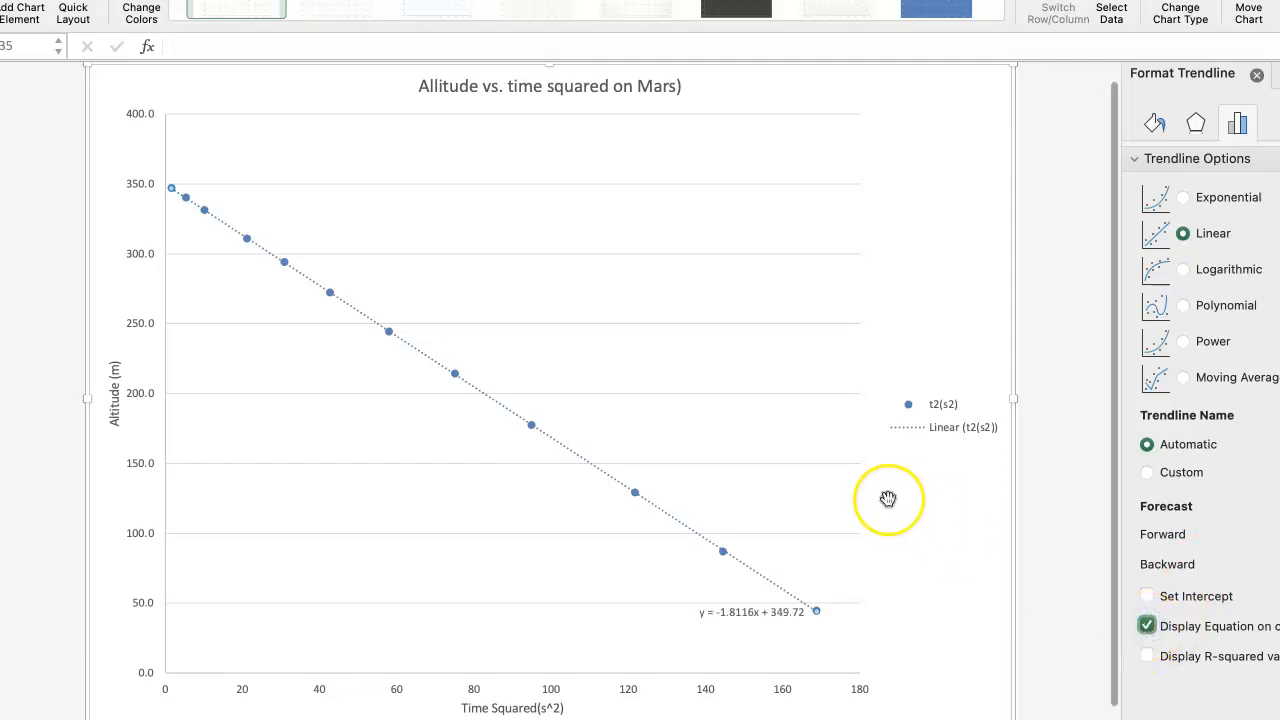